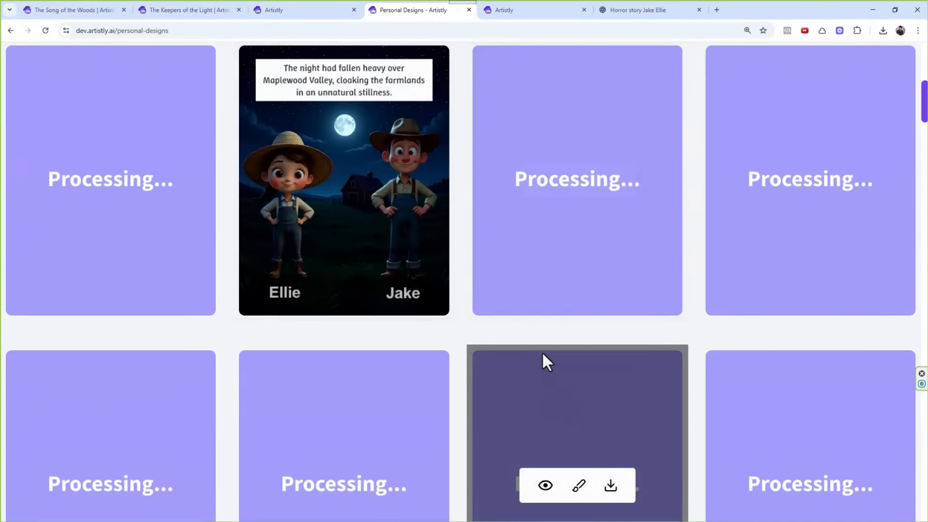
- Examine the opening pages of the Jake and Ellie storybook in the personal designs gallery as they finish processing
scroll(541, 355, up, 2)
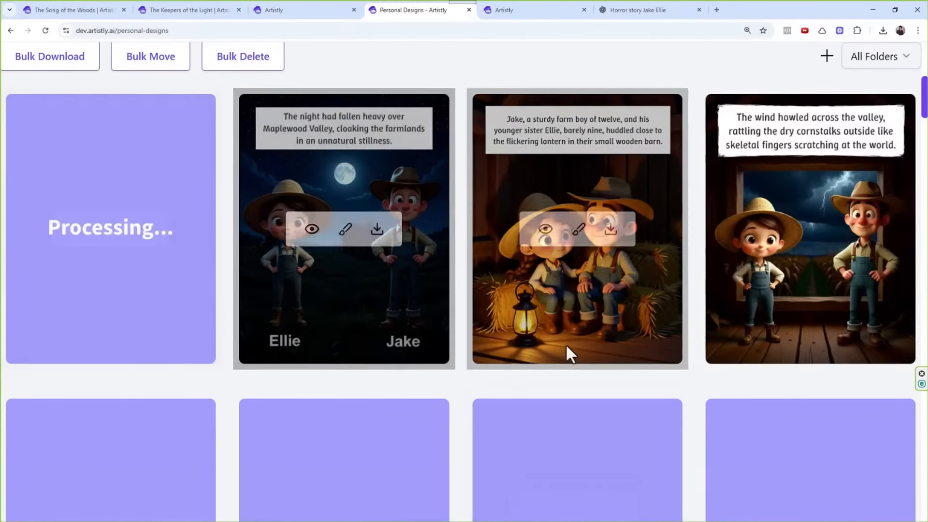
scroll(556, 317, down, 3)
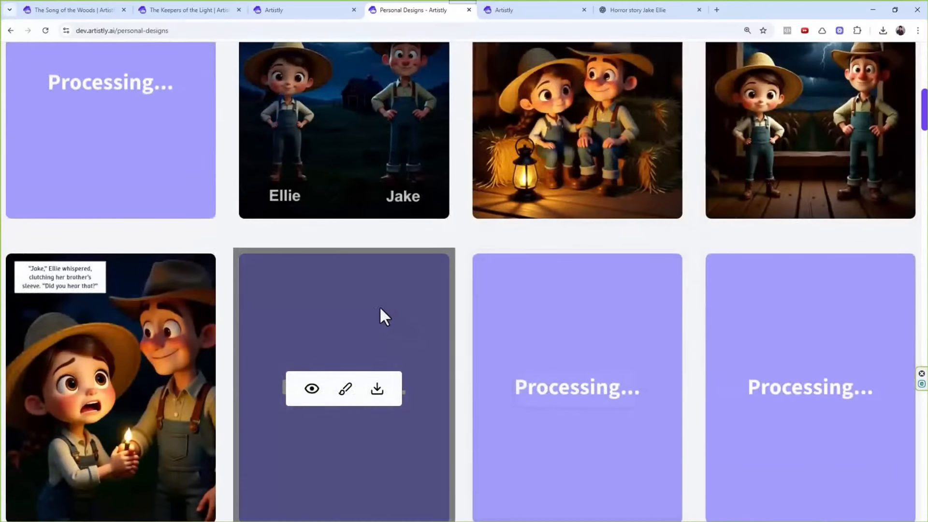
scroll(340, 289, down, 3)
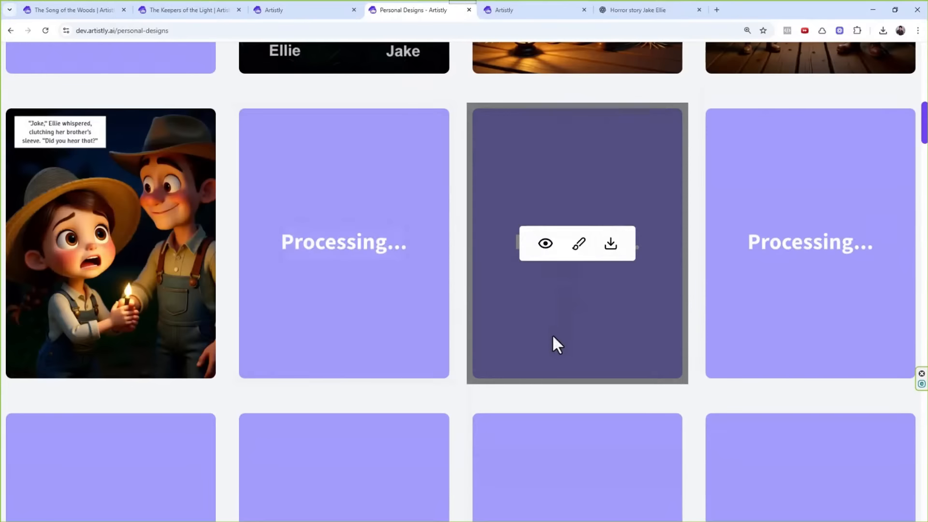
scroll(333, 323, up, 4)
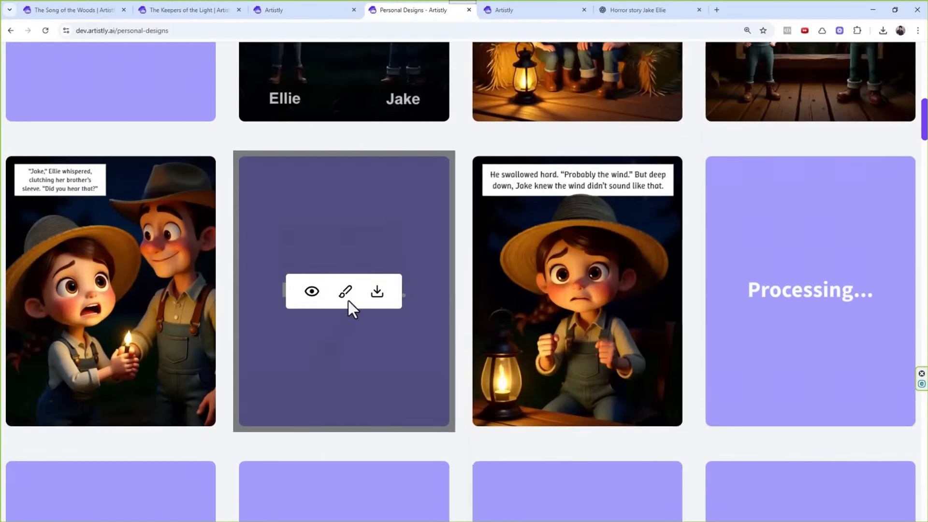
scroll(405, 276, up, 2)
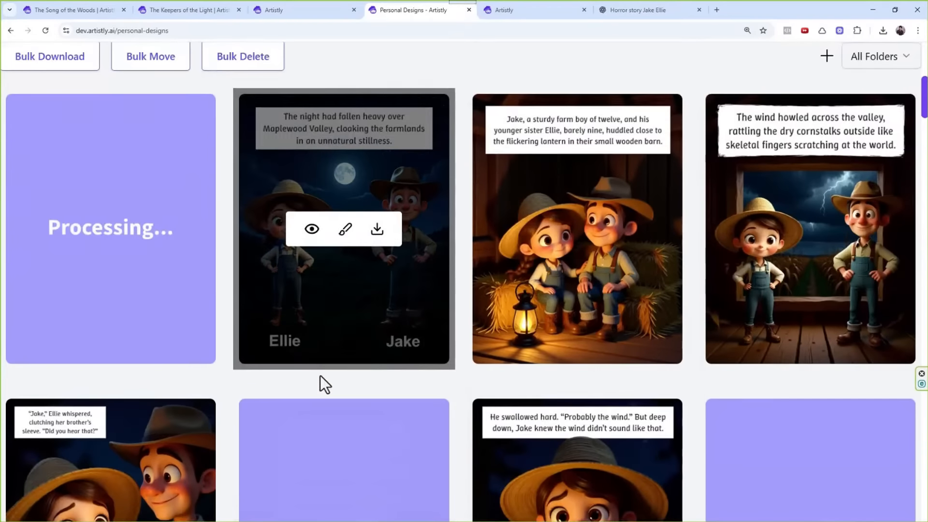
scroll(389, 358, down, 3)
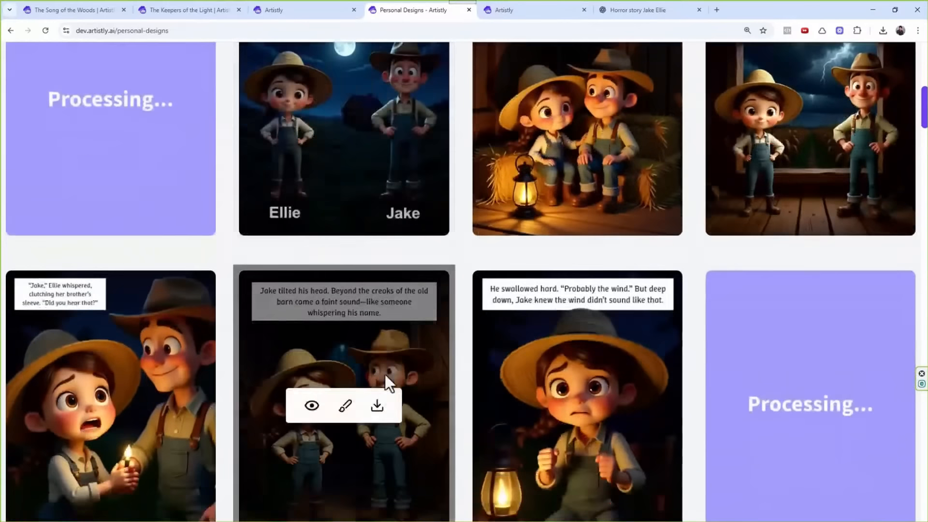
scroll(384, 374, down, 3)
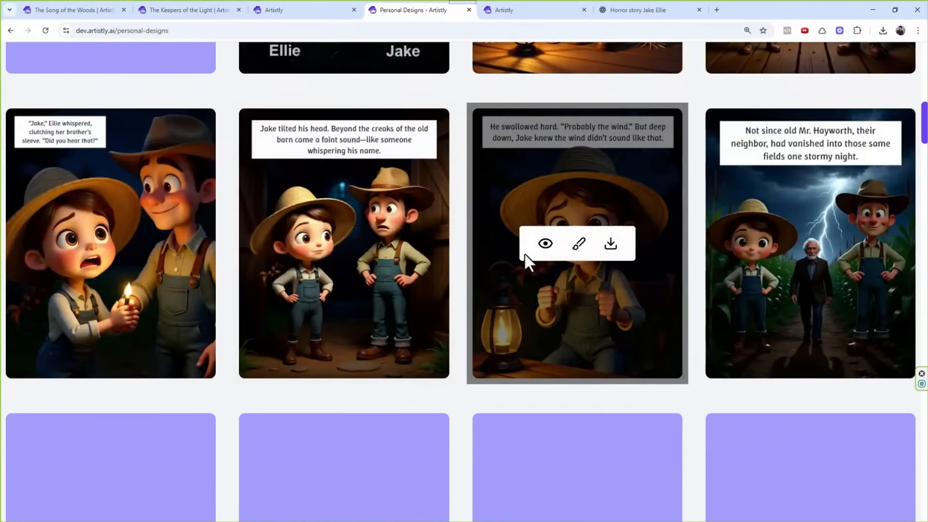
scroll(442, 287, down, 5)
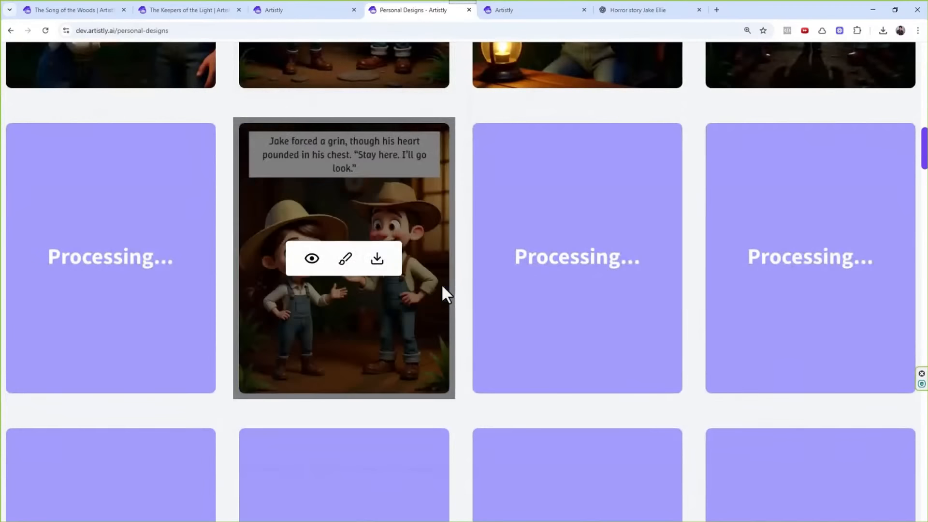
scroll(411, 303, up, 10)
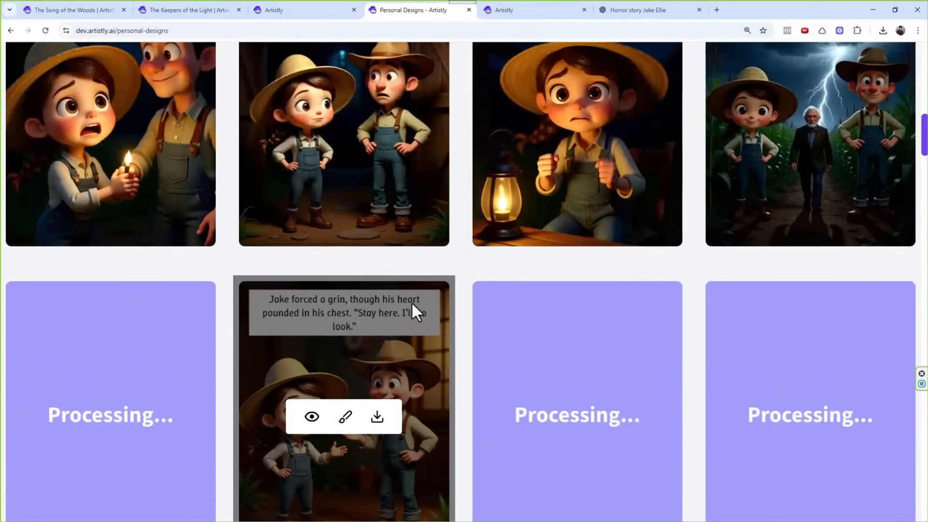
- Regenerate the design of storybook page 1, the moonlit Maplewood Valley scene with the name captions Ellie and Jake
scroll(444, 338, up, 3)
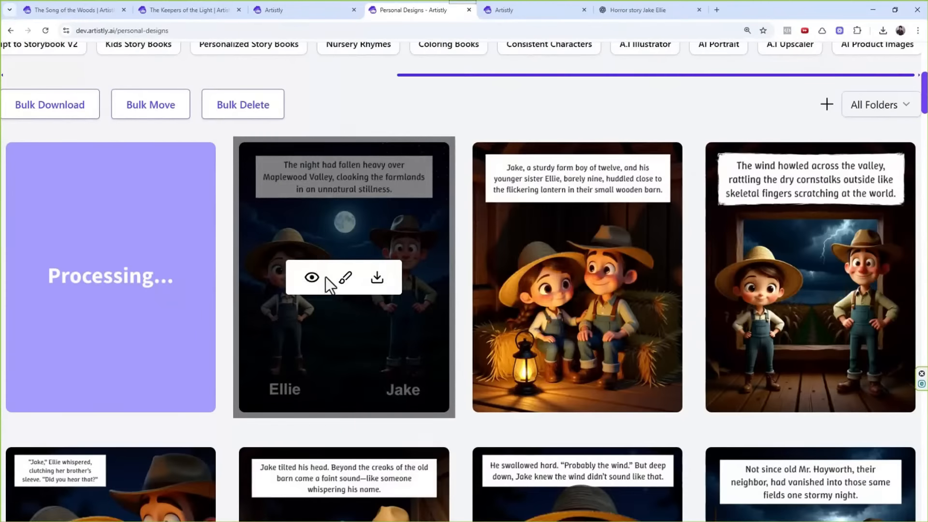
click(311, 277)
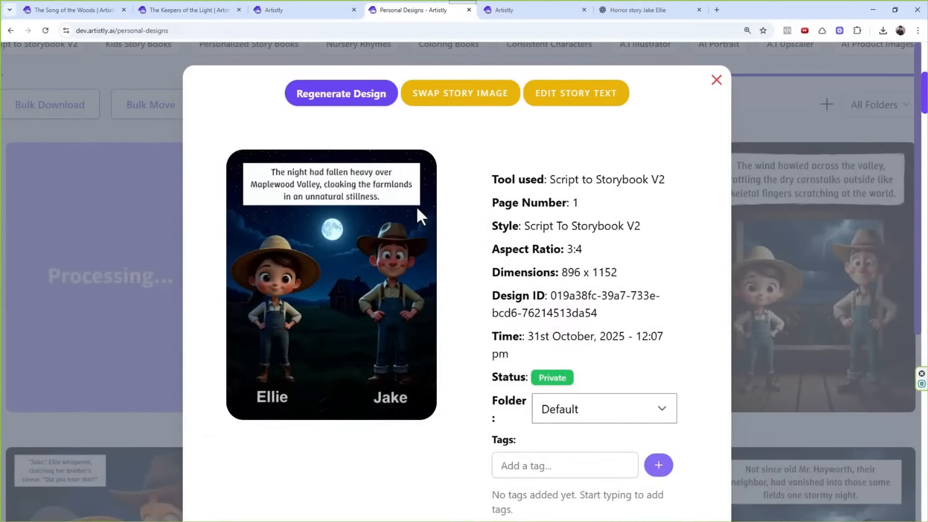
click(354, 102)
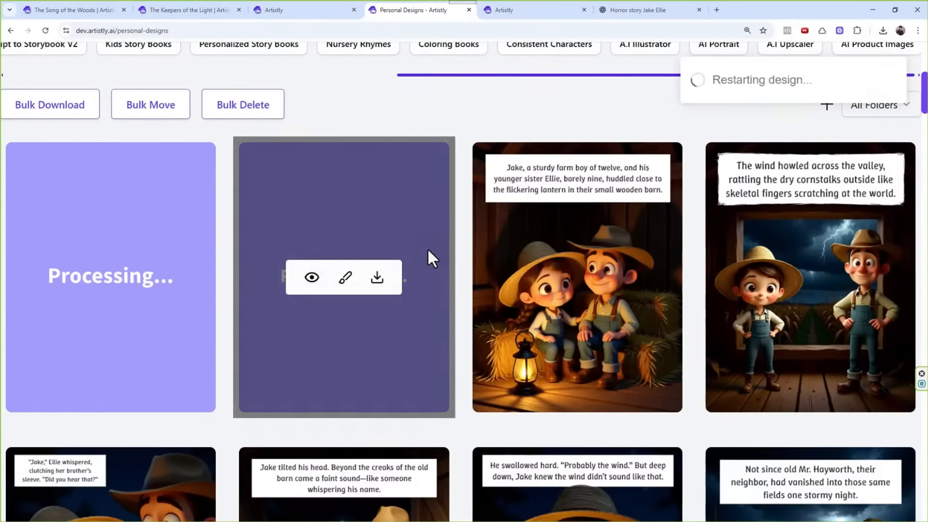
- Regenerate the design of storybook page 4, where Ellie whispers and clutches her brother's sleeve
scroll(427, 248, down, 5)
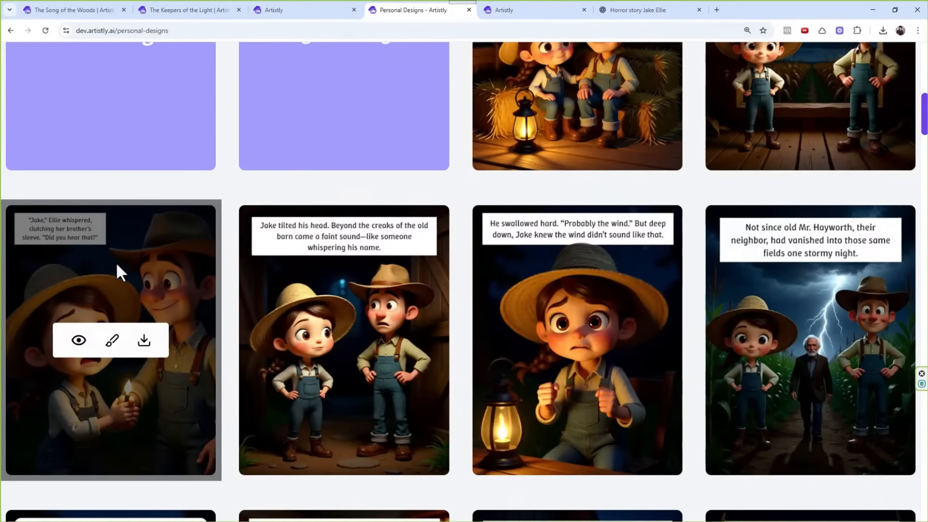
click(79, 340)
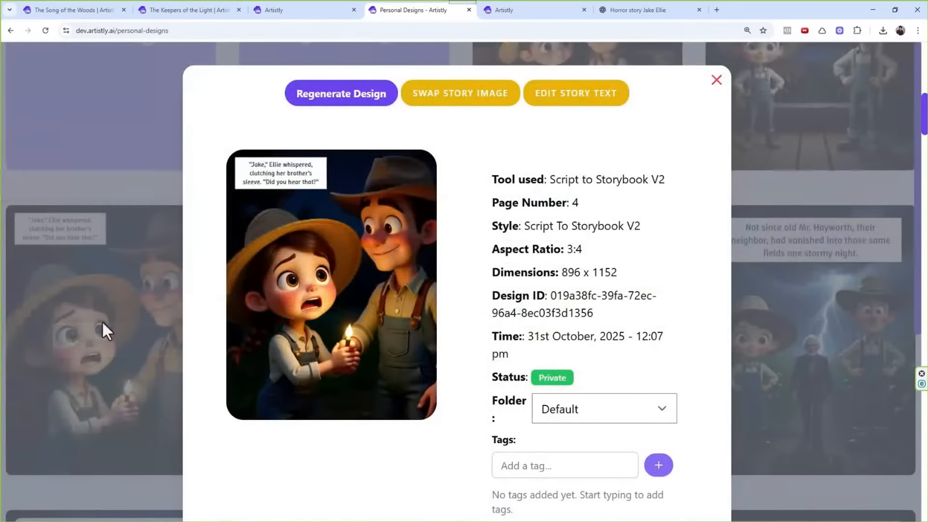
click(346, 94)
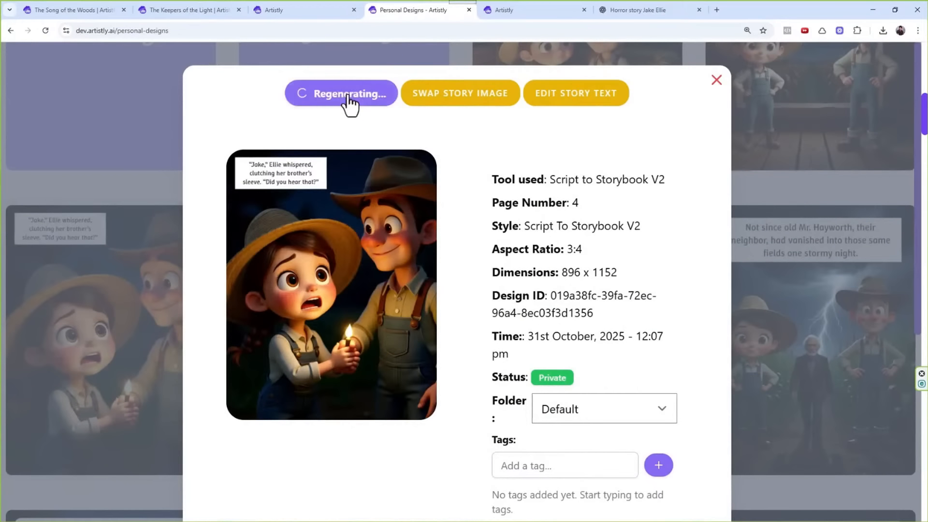
- Regenerate the design of storybook page 17, where Jake spins around and finds the barn door wide open
scroll(573, 245, down, 6)
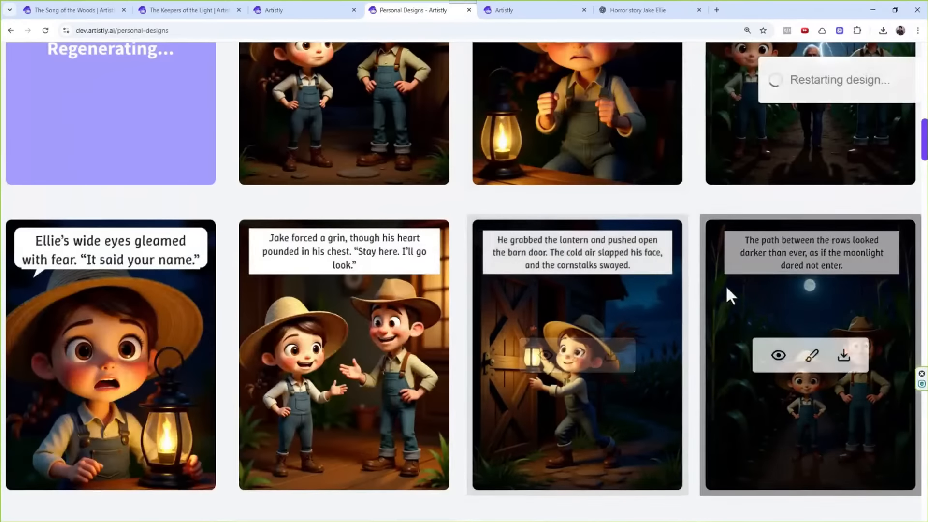
scroll(302, 275, down, 5)
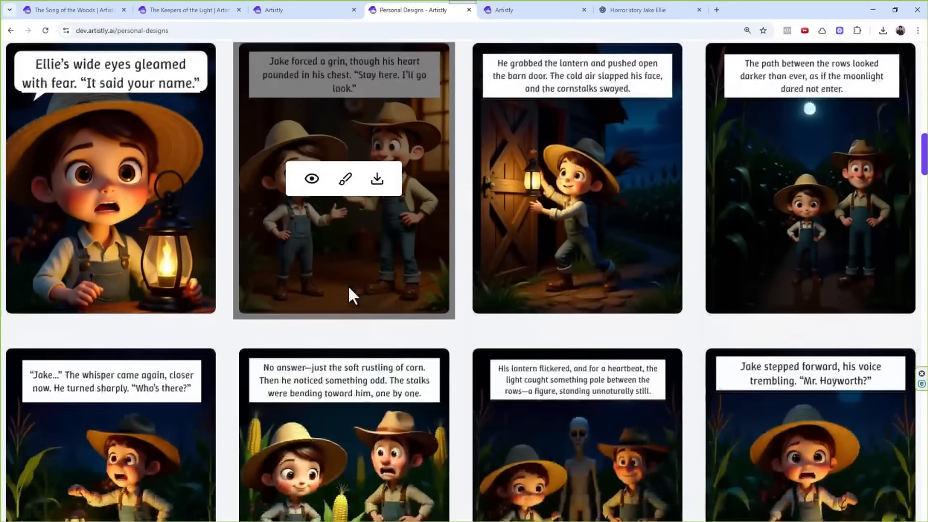
scroll(306, 257, down, 1)
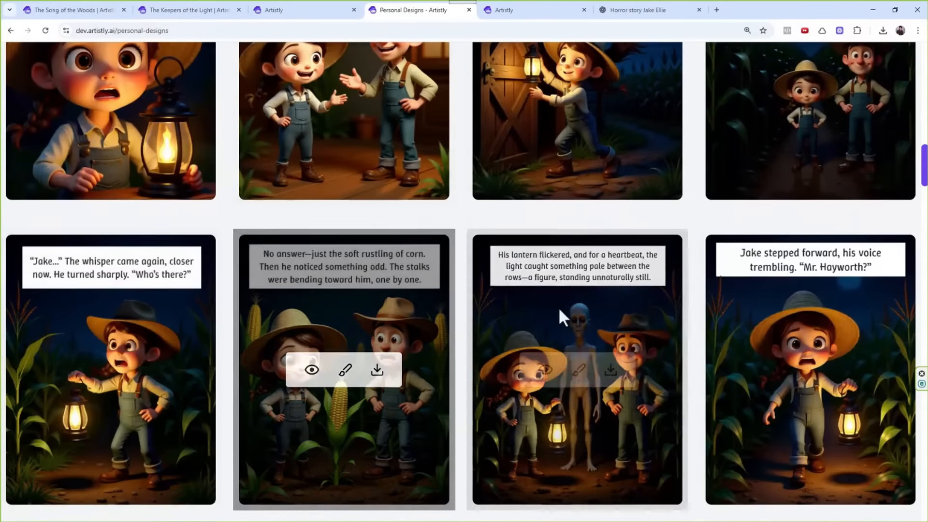
scroll(503, 245, down, 6)
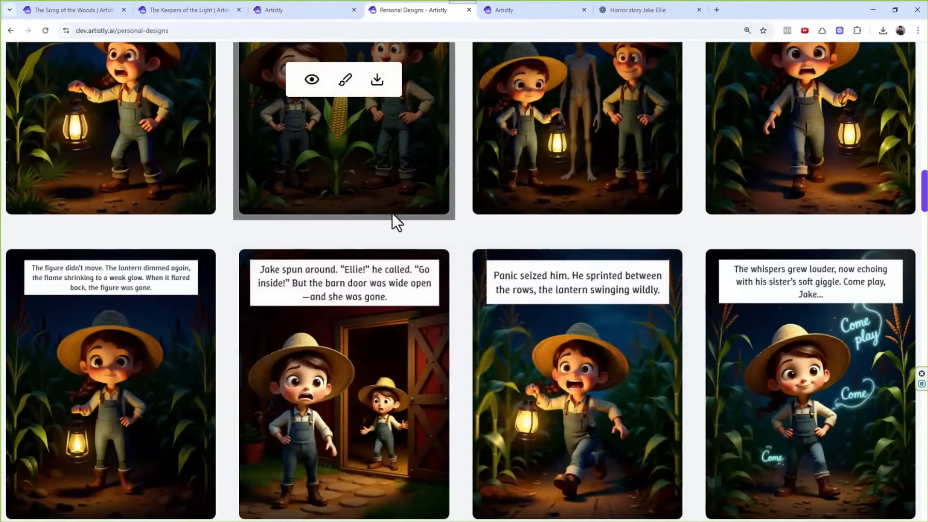
click(311, 385)
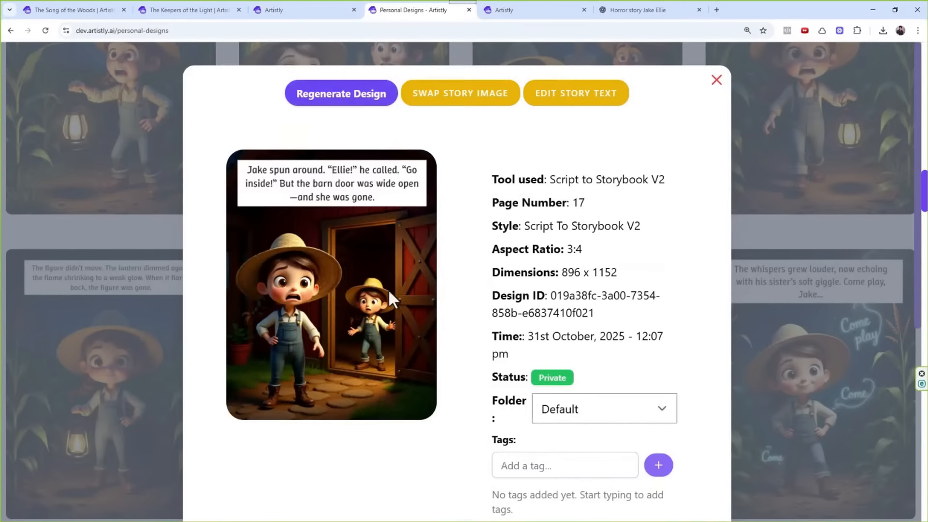
click(354, 102)
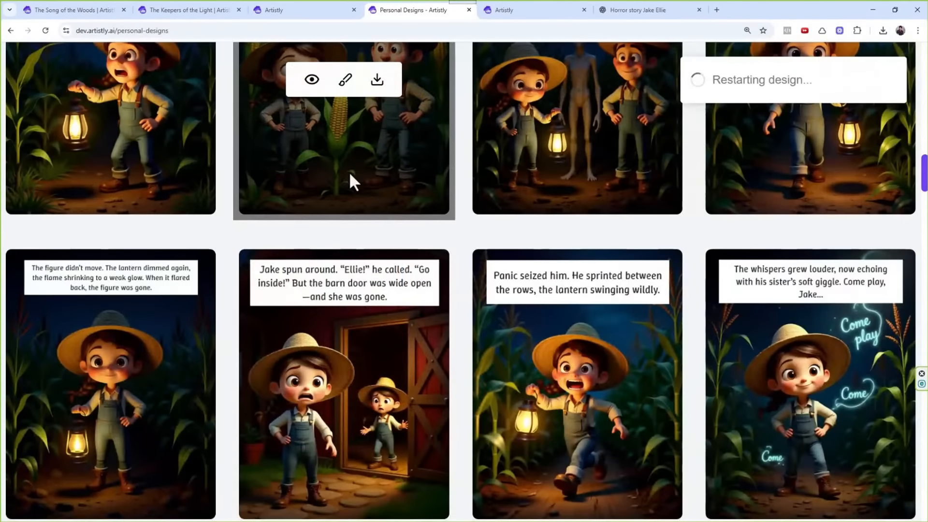
- Review the storybook pages from the clearing scene through the sheriff's search and the silver locket for faulty illustrations
scroll(484, 241, down, 6)
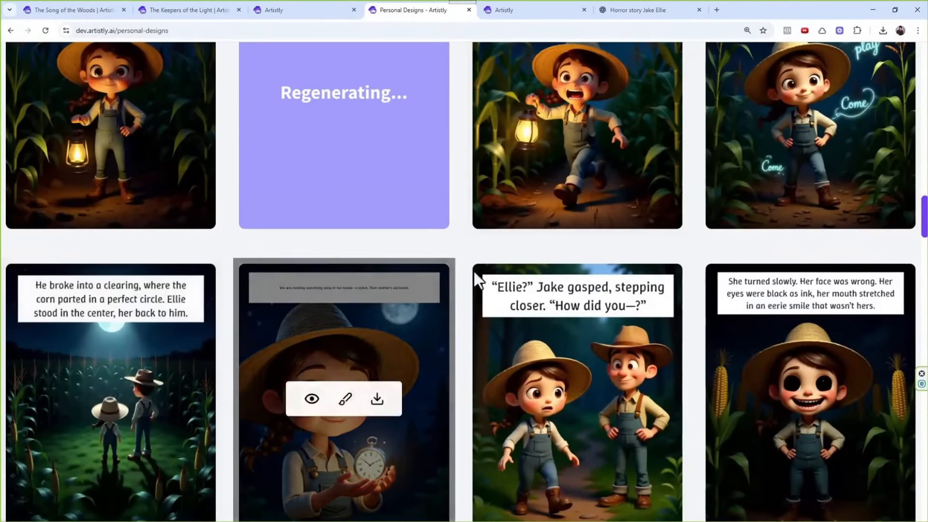
scroll(486, 271, down, 1)
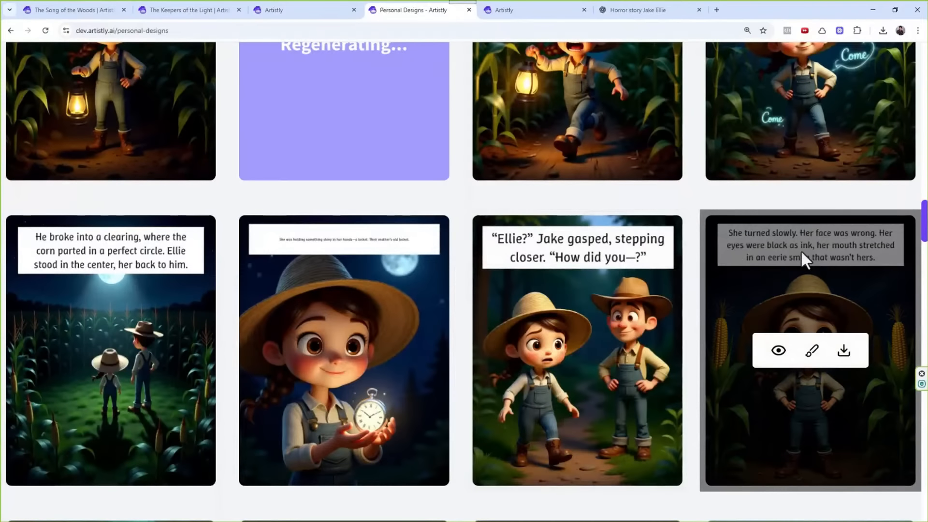
scroll(578, 358, down, 2)
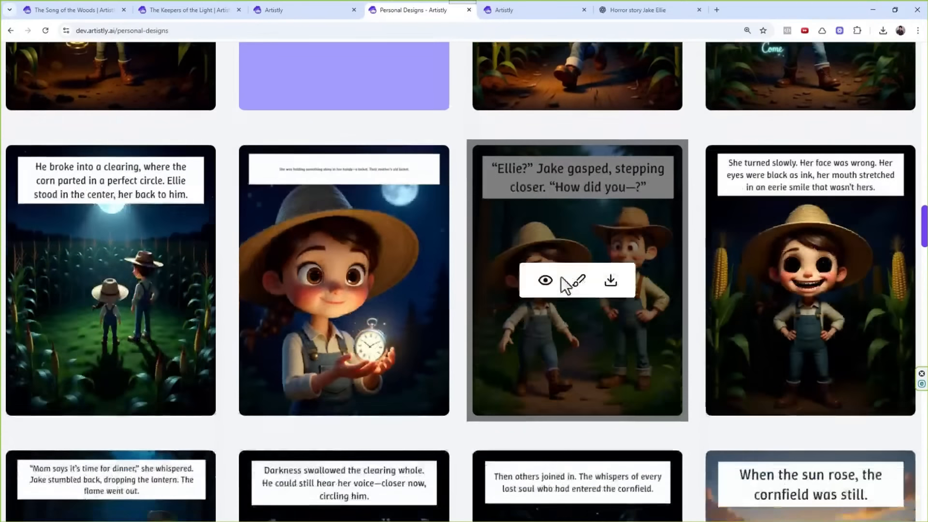
scroll(755, 237, down, 3)
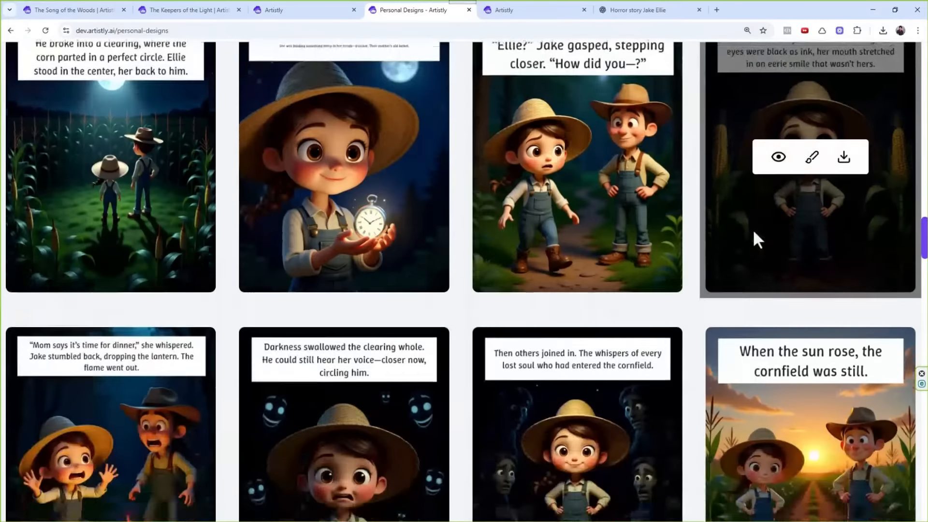
scroll(755, 232, down, 2)
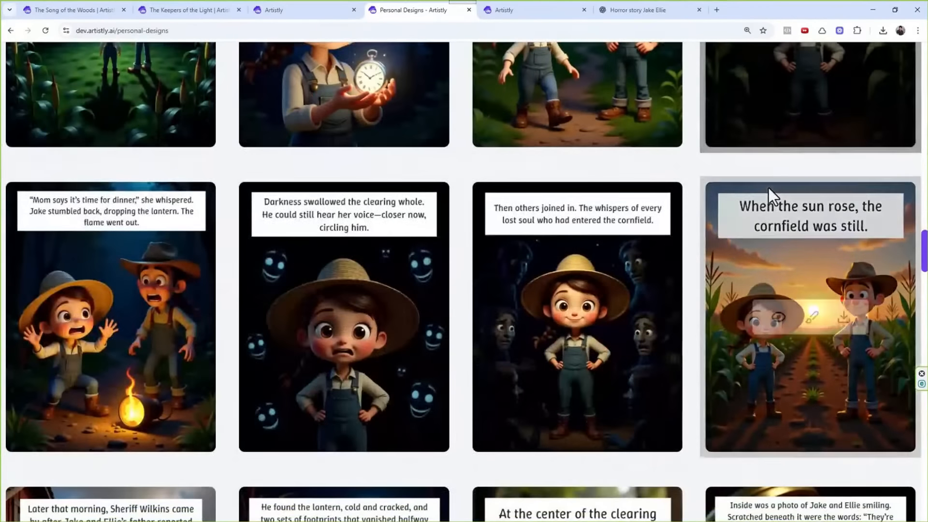
scroll(528, 218, down, 6)
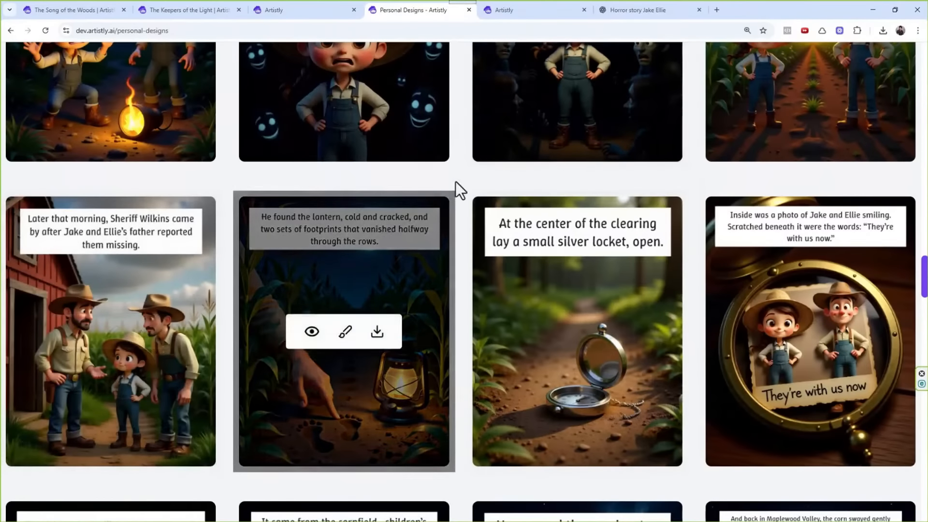
scroll(457, 180, down, 1)
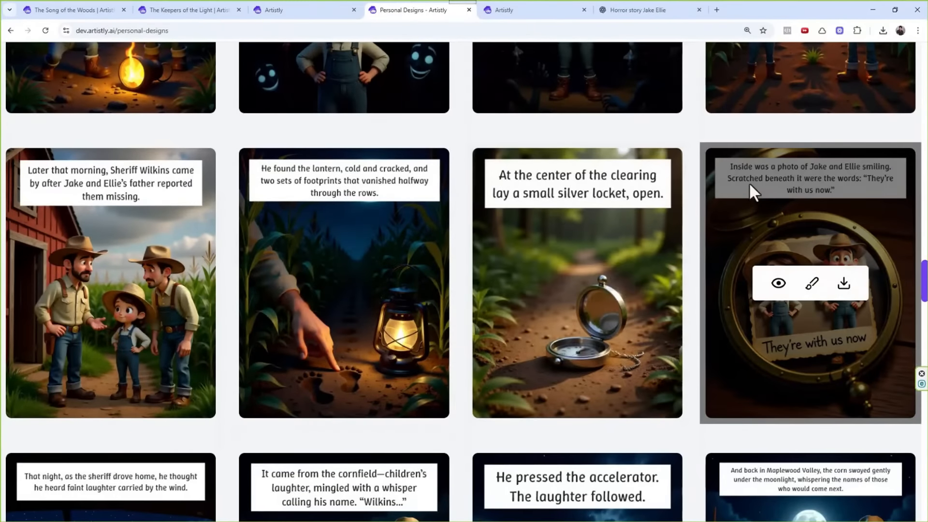
scroll(768, 165, down, 3)
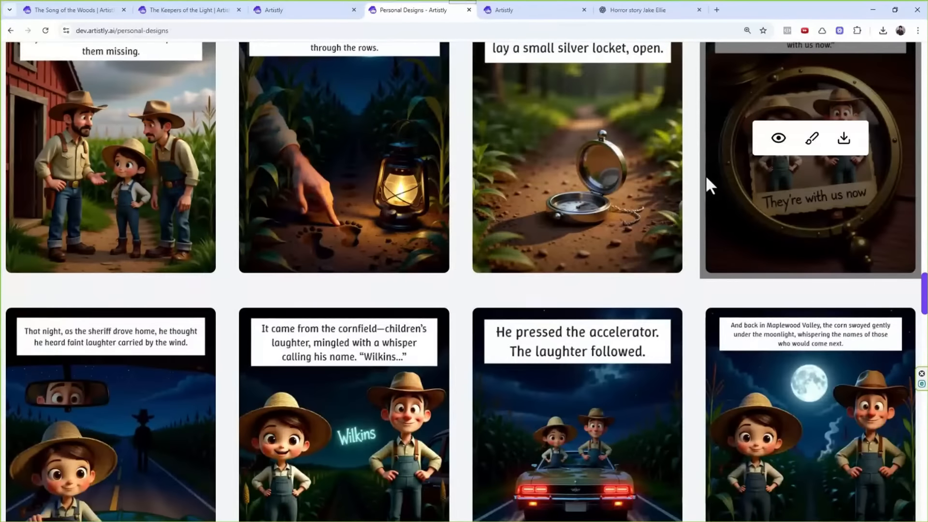
- Regenerate the design of storybook page 32, where the sheriff drives home and hears faint laughter
scroll(630, 213, down, 2)
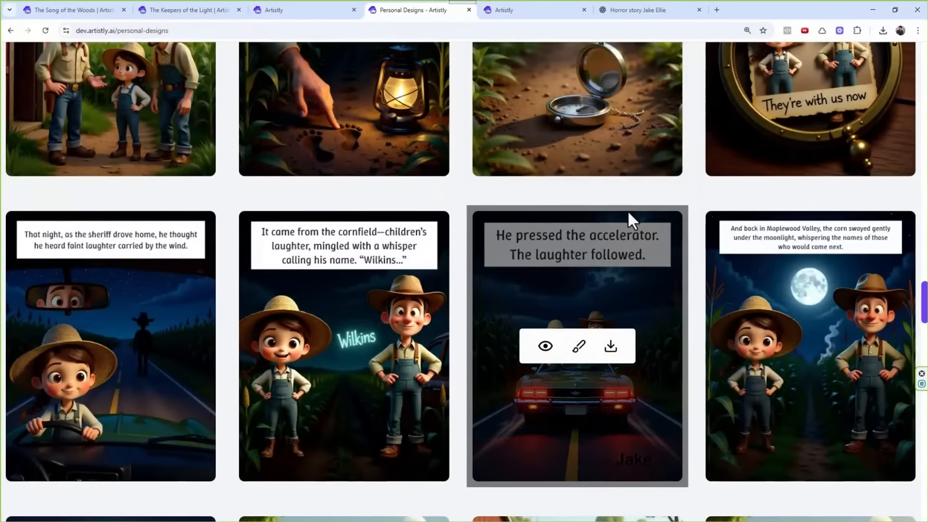
mouse_move(99, 396)
click(77, 347)
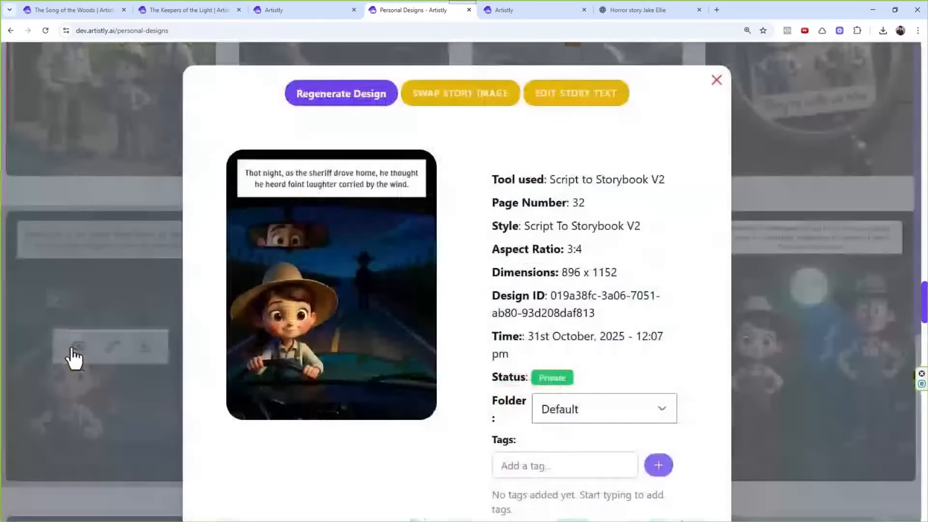
click(335, 94)
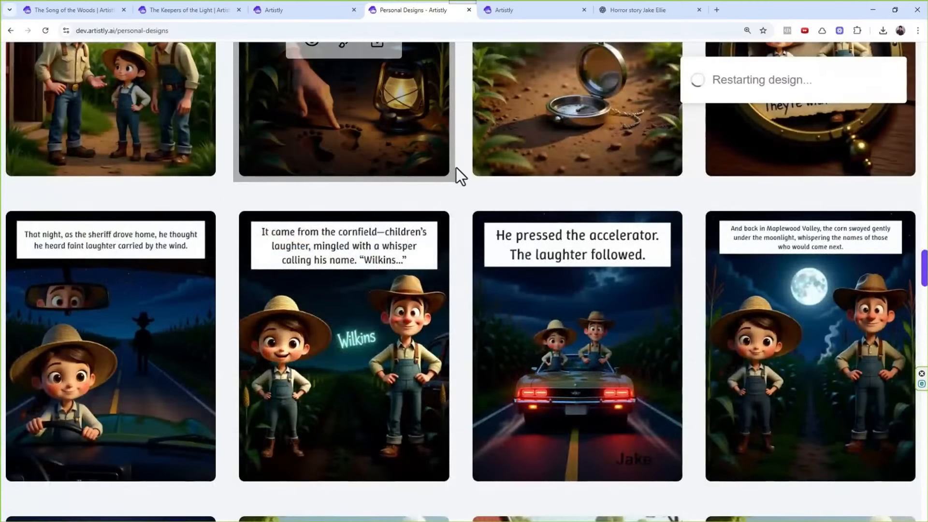
- Reload the personal designs page and check the cover and the first pages of the horror storybook
scroll(456, 167, down, 3)
scroll(453, 224, down, 8)
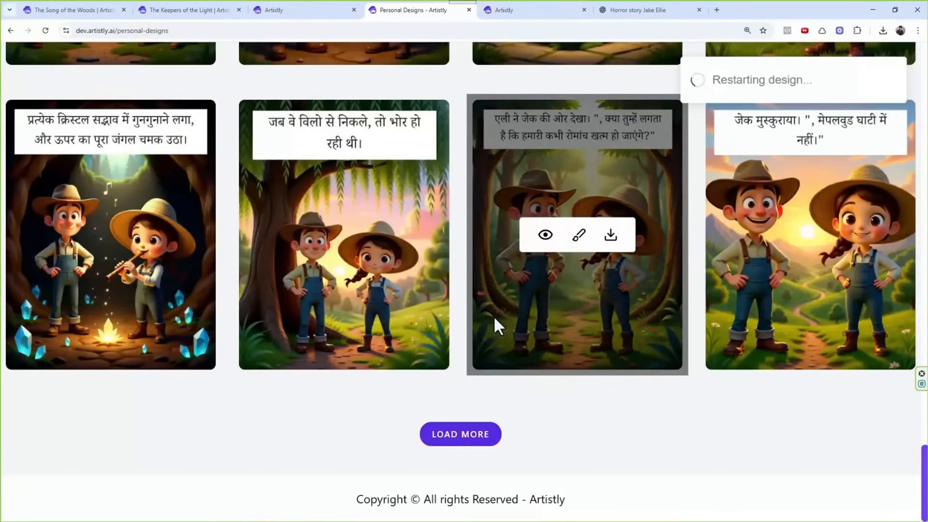
scroll(501, 280, up, 12)
click(45, 31)
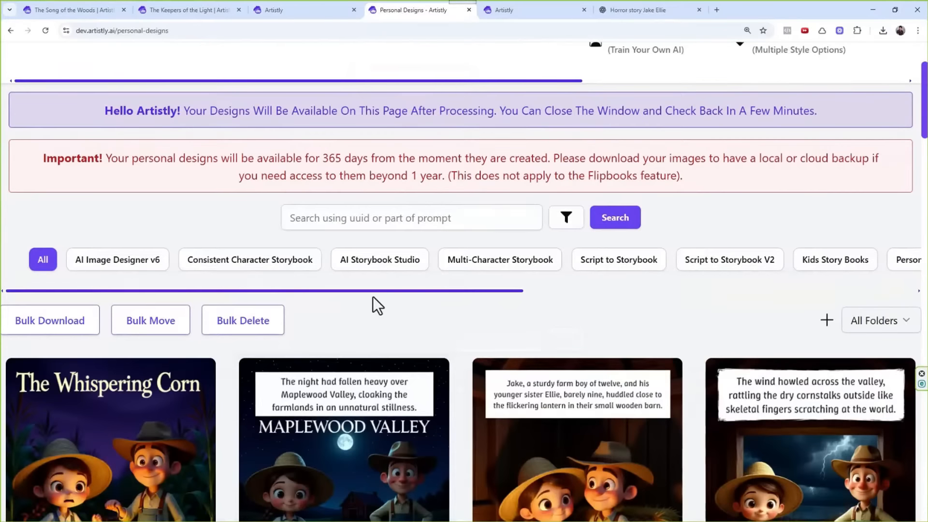
scroll(373, 296, down, 3)
mouse_move(42, 264)
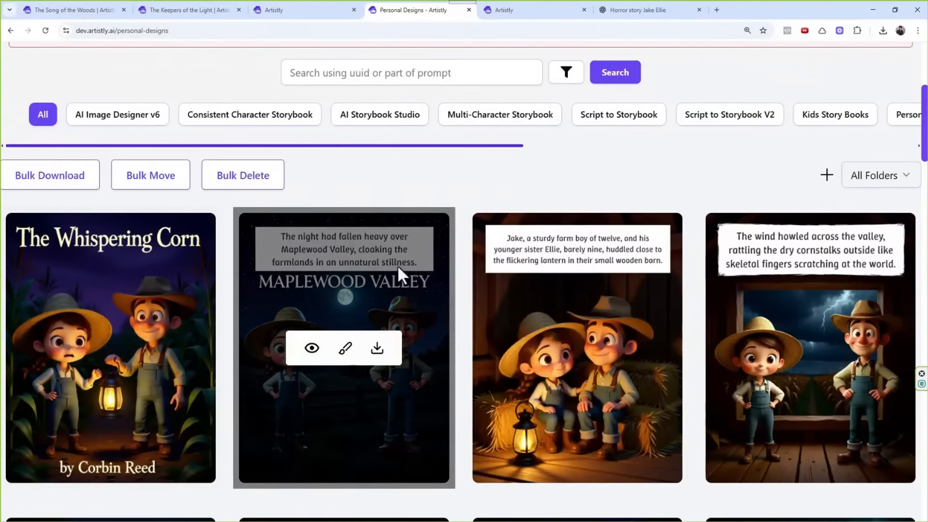
- Regenerate the design of storybook page 1, where night falls over Maplewood Valley
click(311, 351)
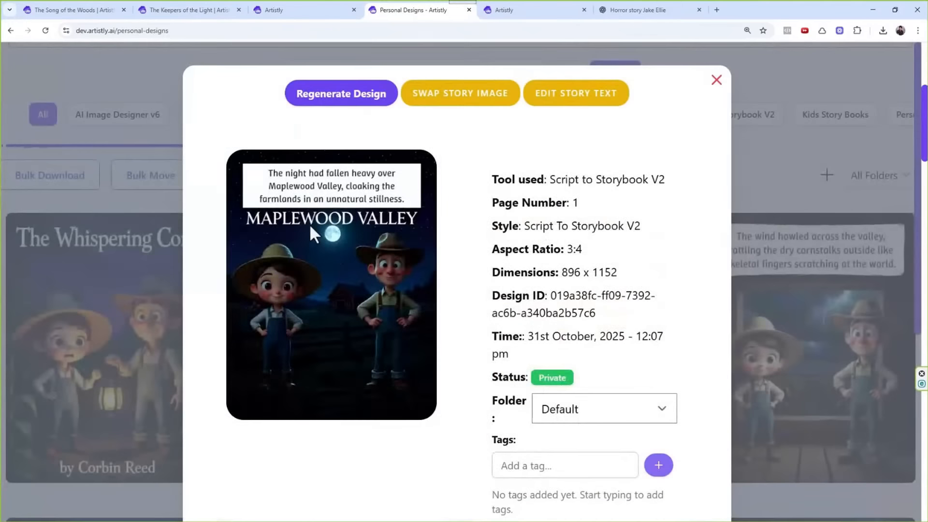
click(331, 93)
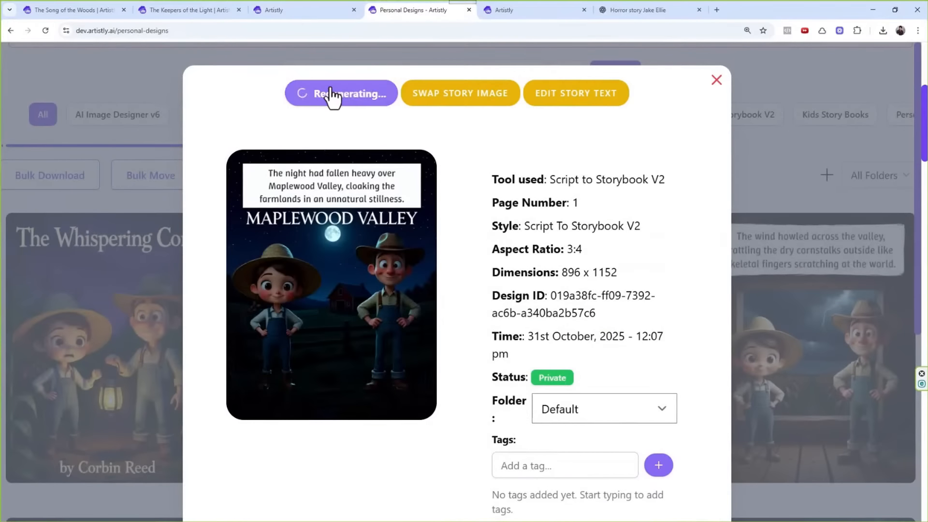
- Regenerate the design of storybook page 7, about the neighbor Mr. Hayworth vanishing into the fields one stormy night
scroll(491, 176, down, 6)
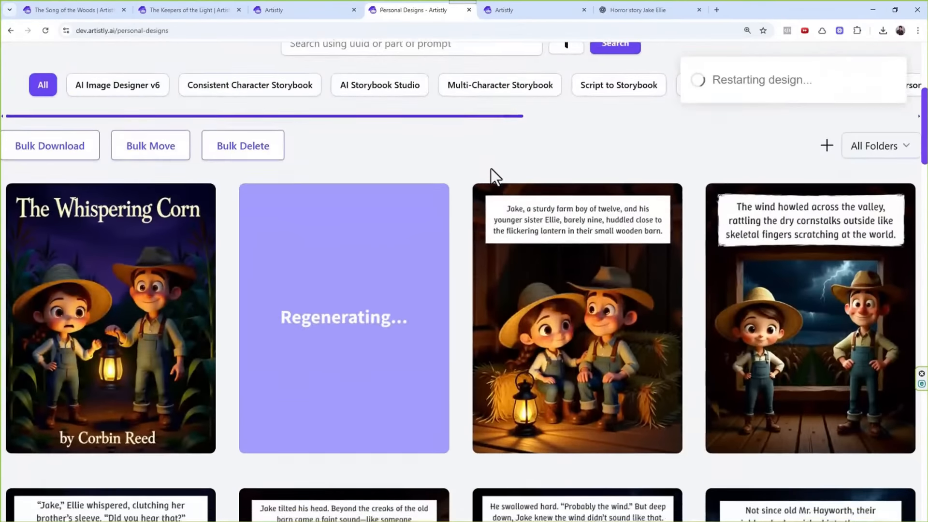
scroll(490, 183, down, 6)
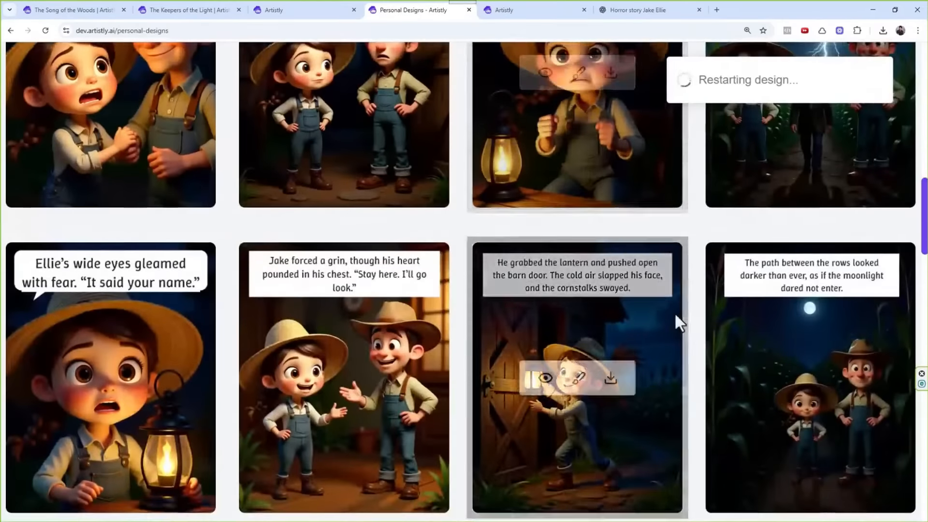
scroll(674, 313, up, 2)
click(777, 169)
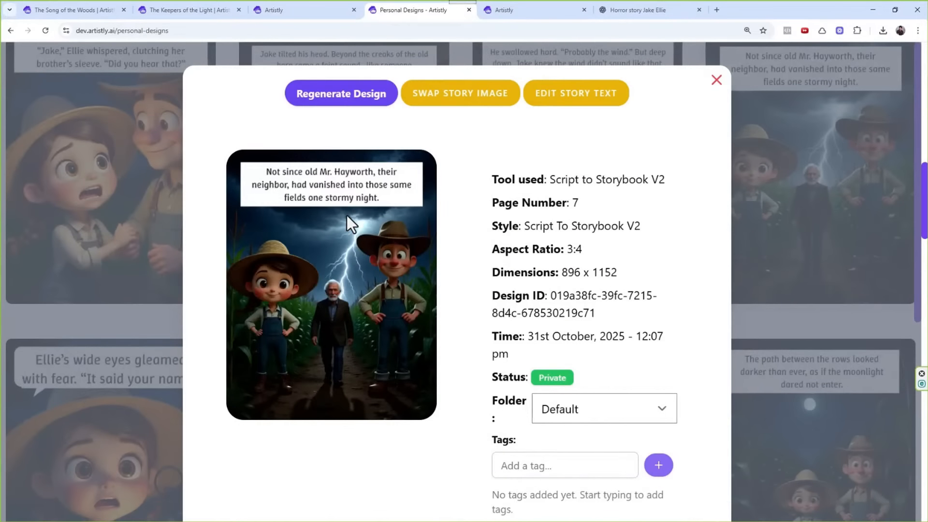
click(363, 100)
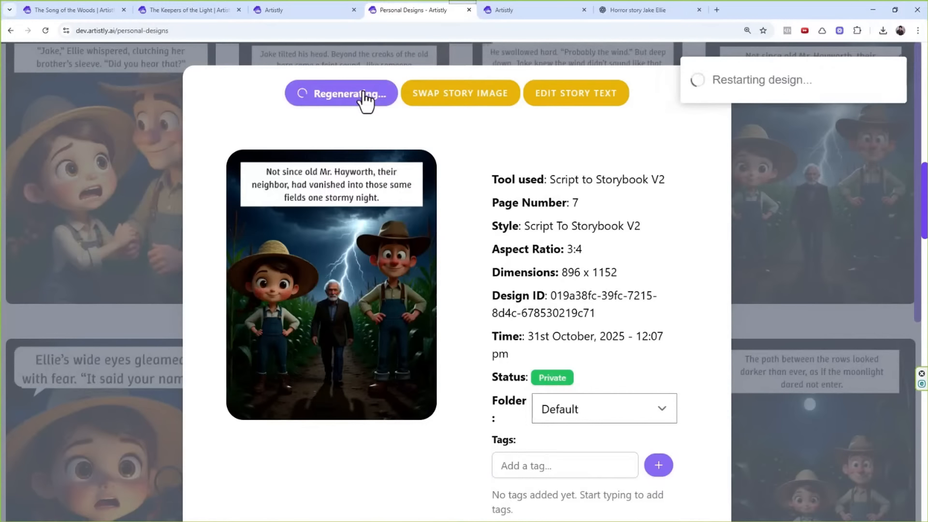
- Review the storybook pages after page 7 and load more designs to reach the final pages
scroll(382, 226, down, 12)
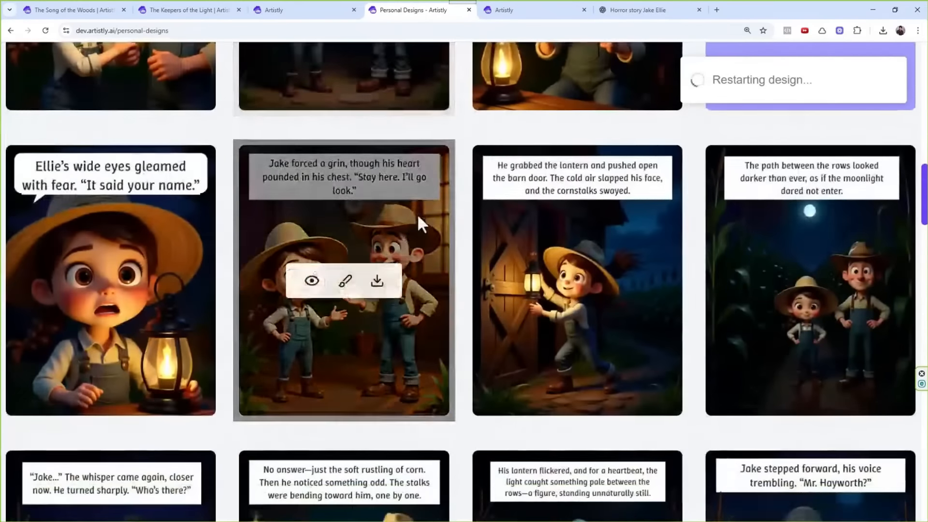
scroll(451, 222, down, 8)
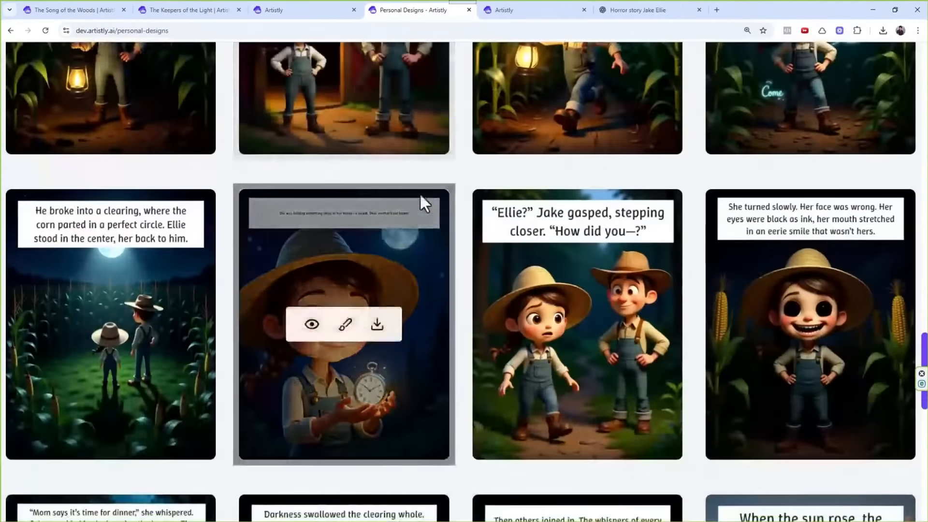
scroll(427, 183, down, 6)
scroll(491, 188, down, 4)
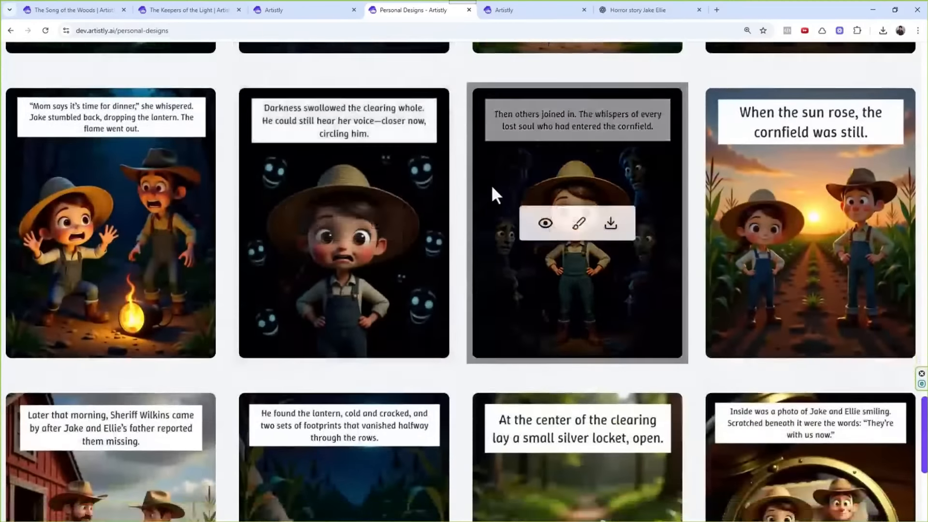
scroll(491, 186, down, 3)
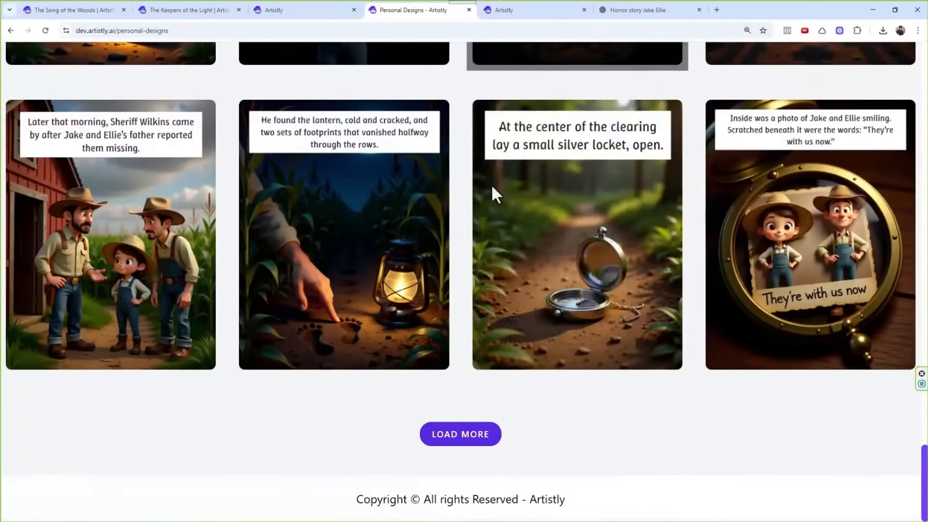
click(449, 435)
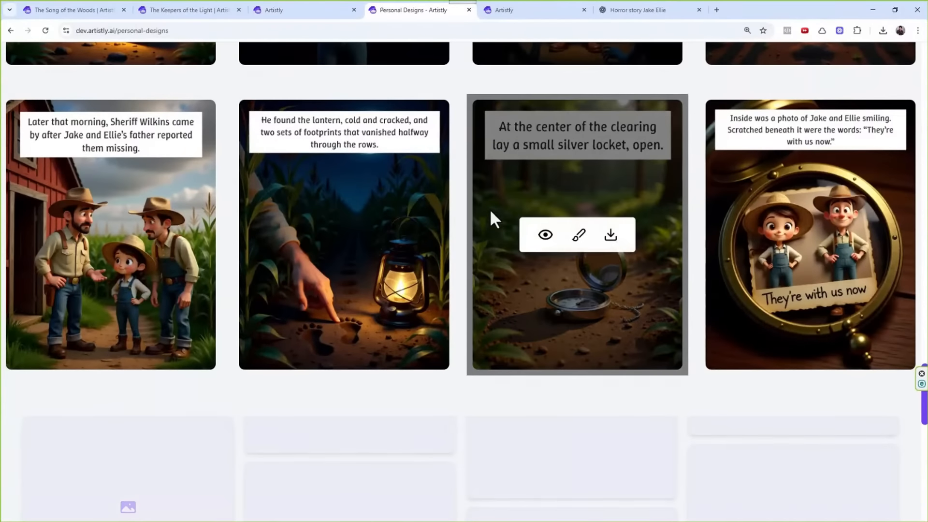
scroll(491, 207, down, 4)
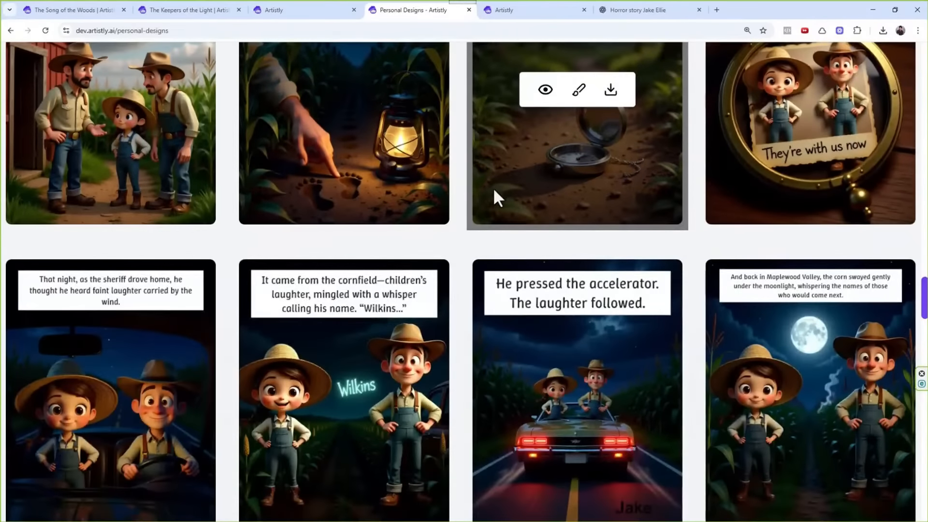
- Regenerate the design of storybook page 34, where the sheriff presses the accelerator and the laughter follows
scroll(493, 188, down, 2)
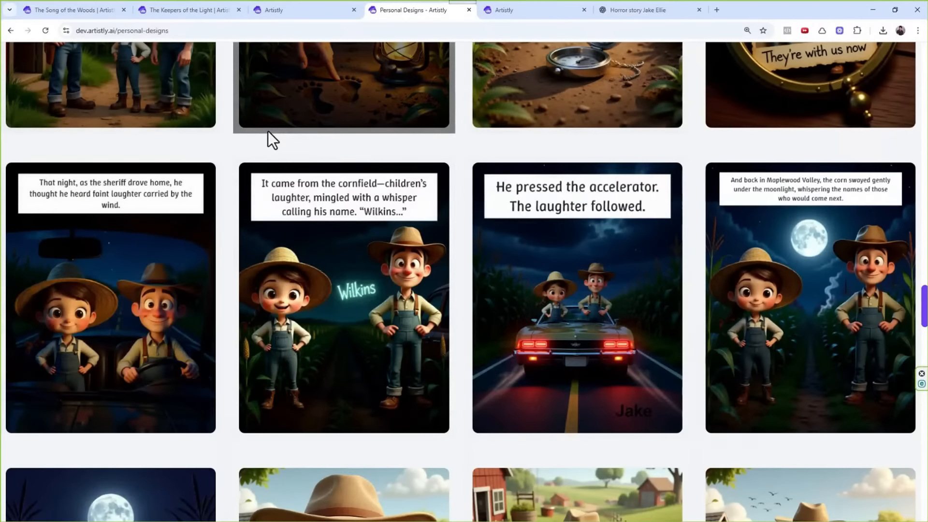
click(546, 298)
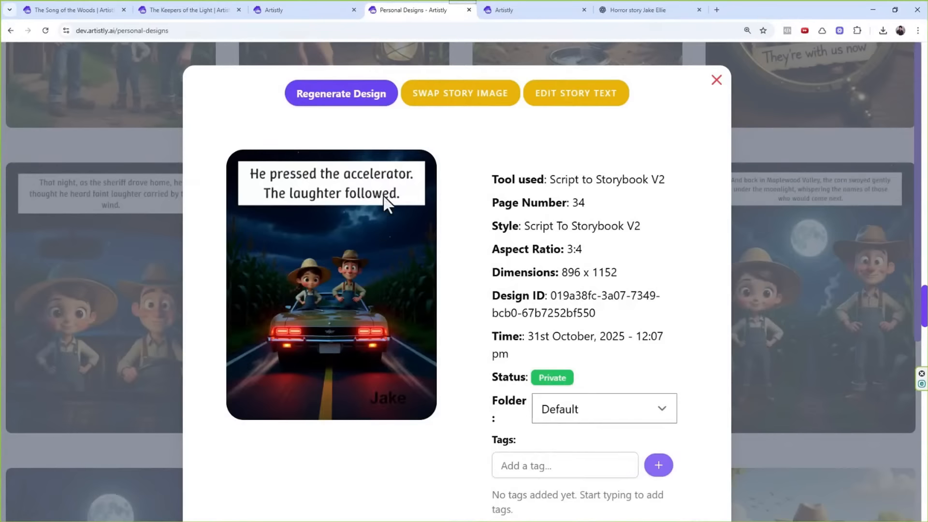
click(348, 102)
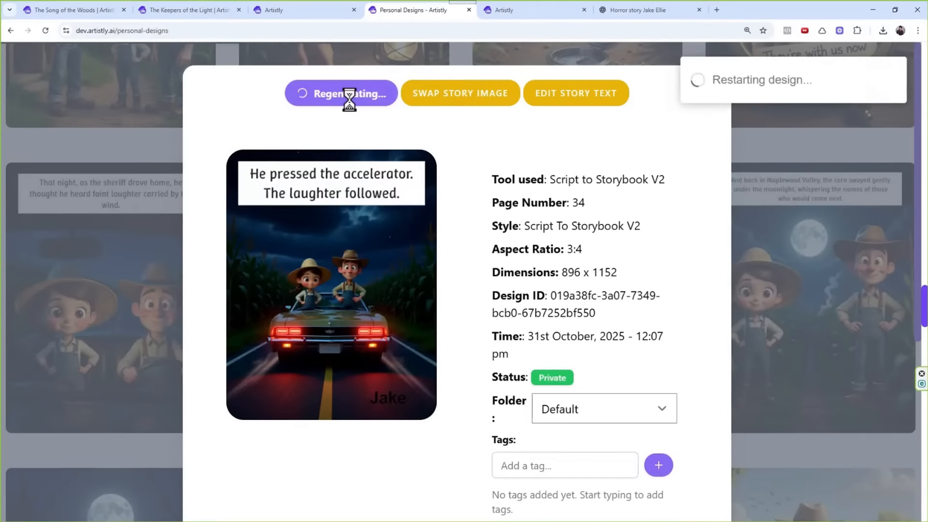
- Look past the end of the horror storybook and inspect its closing page, "The End", in the design details
scroll(492, 218, down, 15)
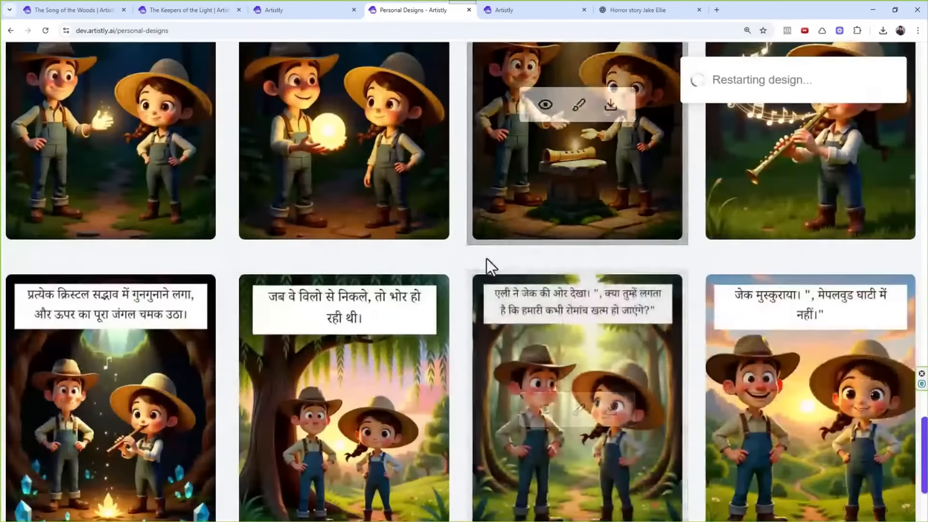
scroll(442, 264, up, 15)
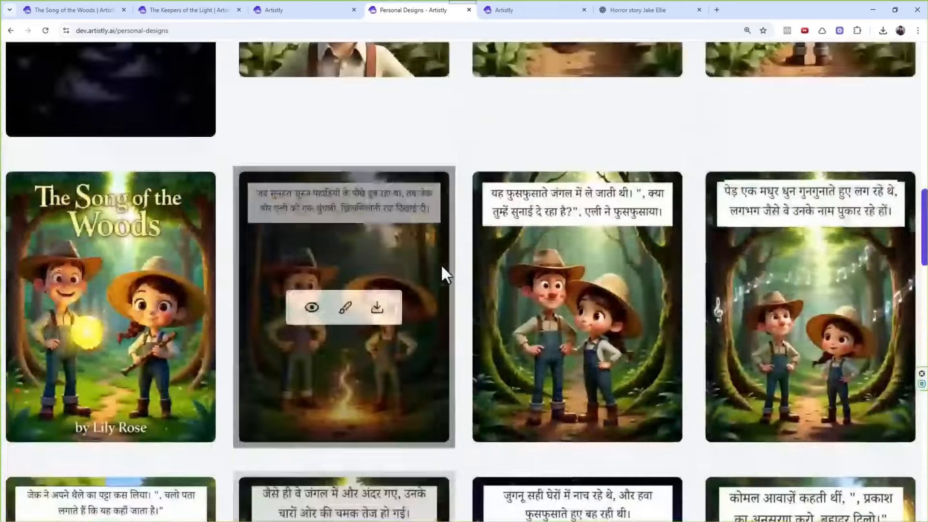
scroll(325, 311, down, 5)
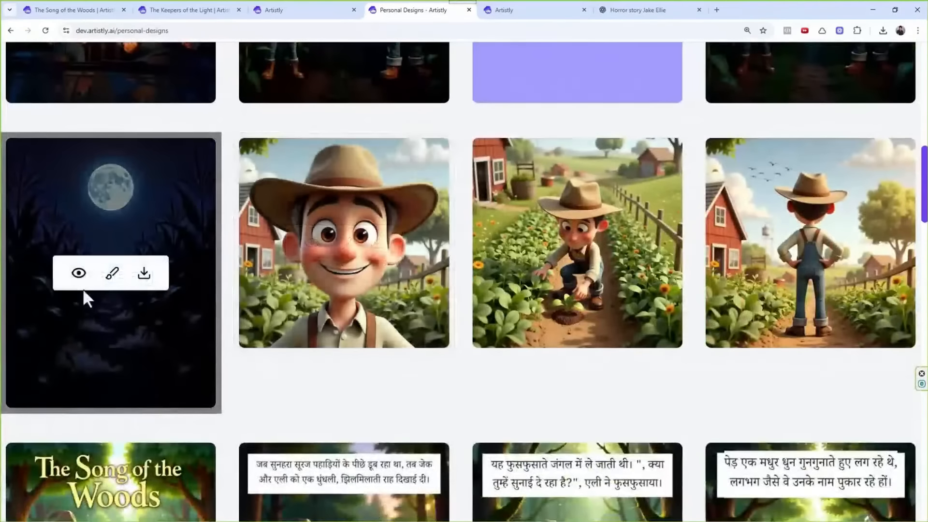
click(81, 279)
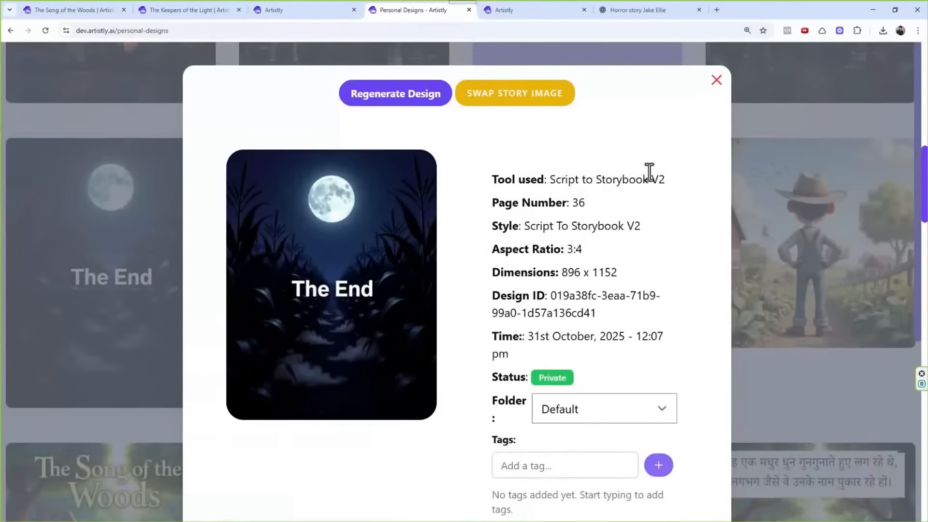
click(716, 79)
scroll(559, 256, up, 7)
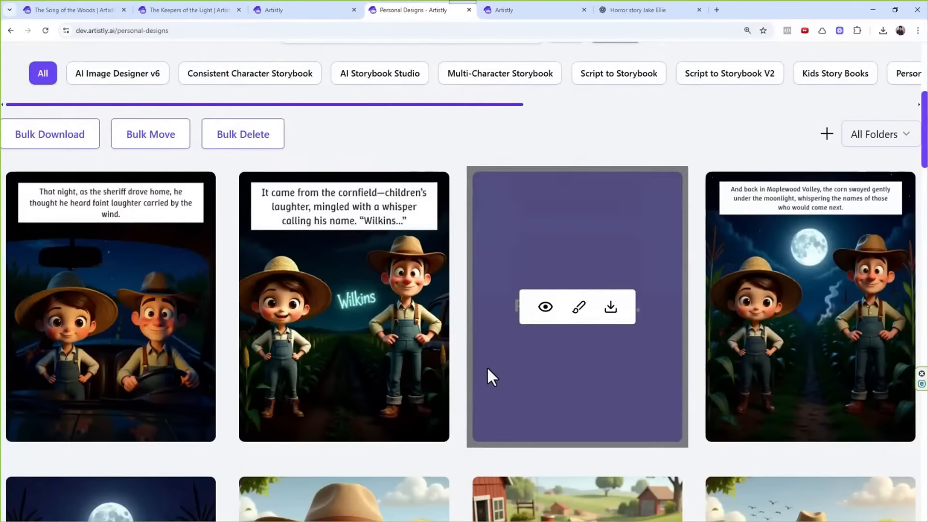
- Reload the personal designs and recheck the horror storybook from the cover to the final pages, loading more designs
click(45, 31)
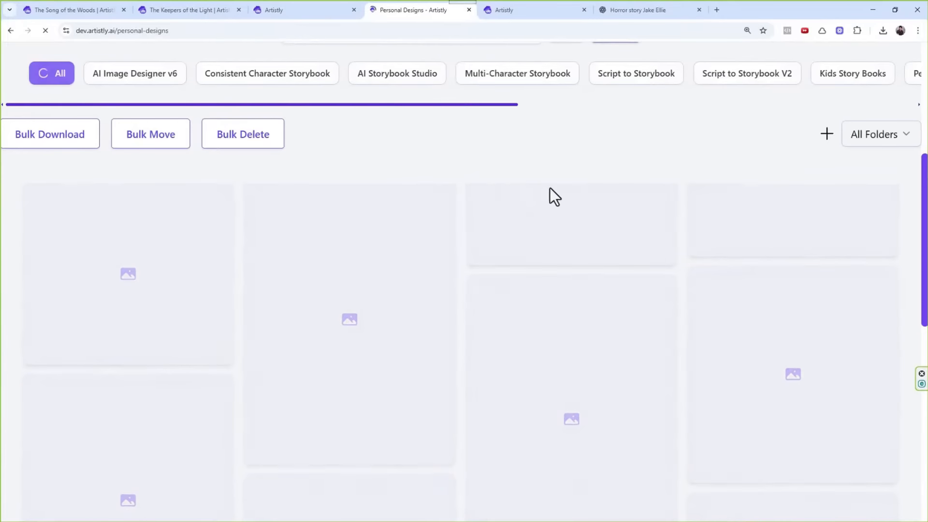
scroll(387, 203, down, 6)
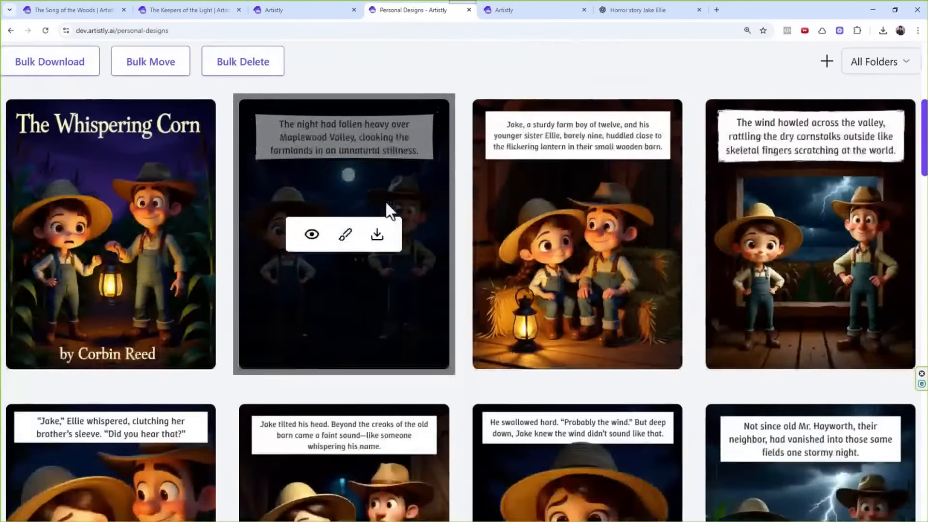
scroll(455, 175, down, 11)
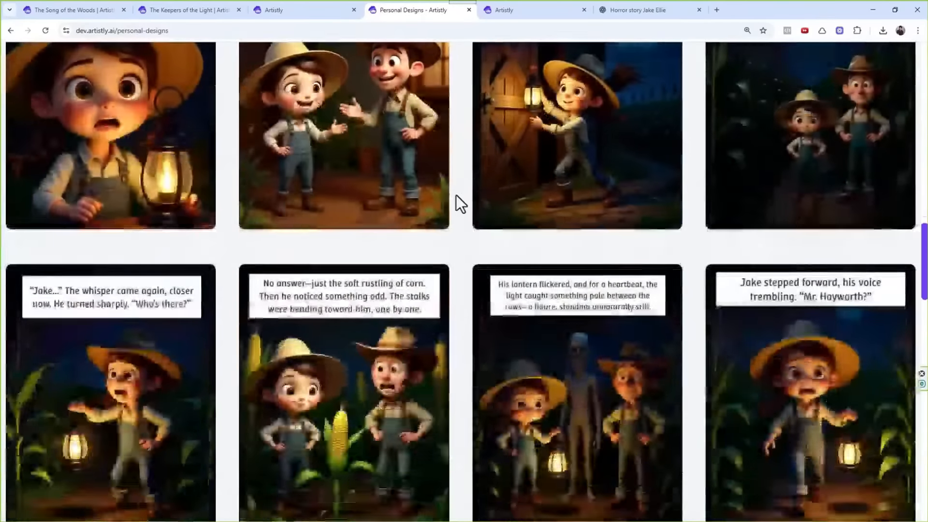
mouse_move(496, 167)
scroll(497, 166, down, 7)
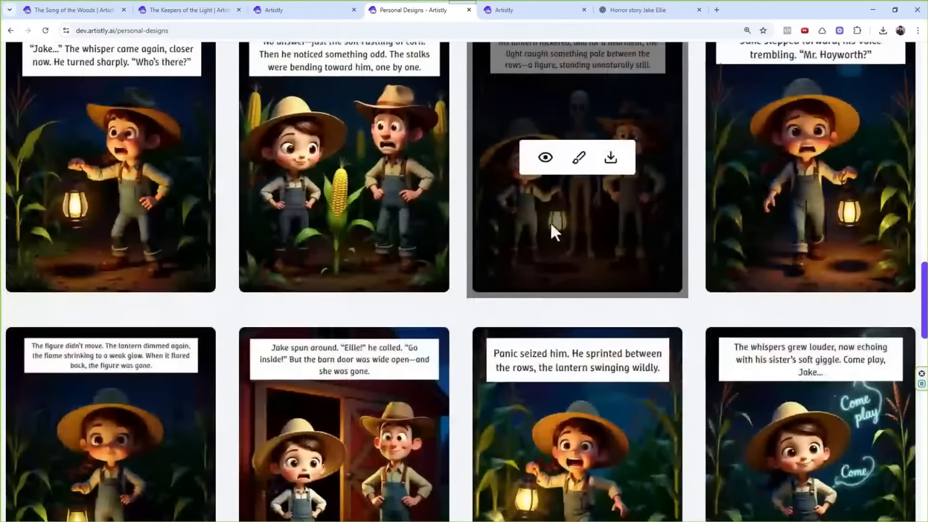
scroll(520, 169, down, 8)
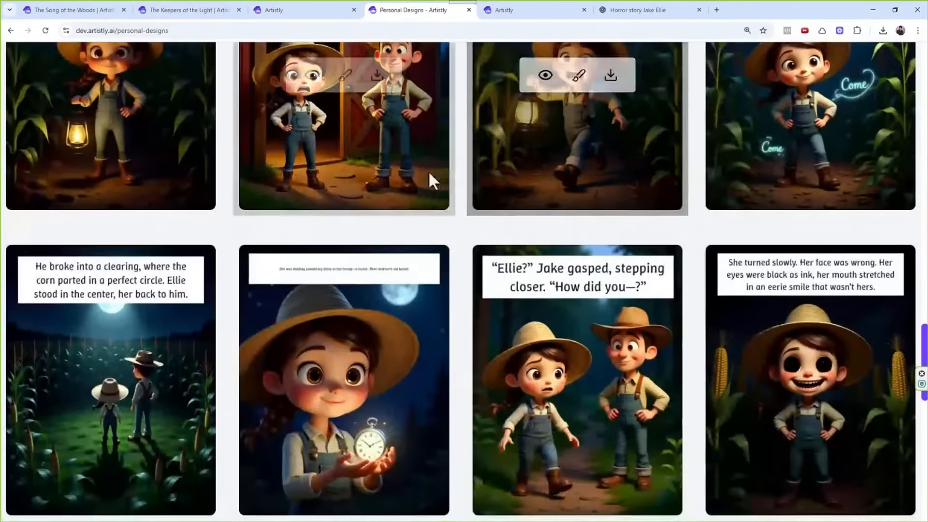
scroll(428, 151, down, 10)
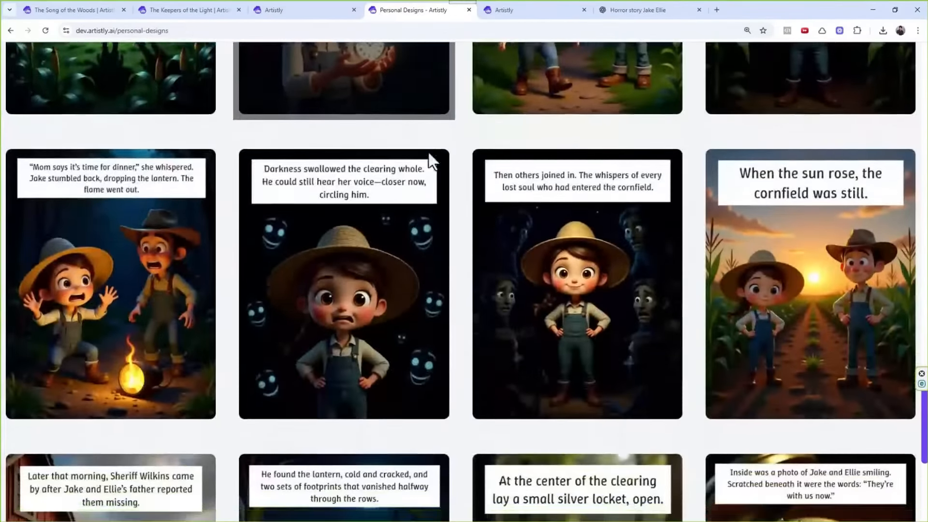
scroll(428, 153, down, 2)
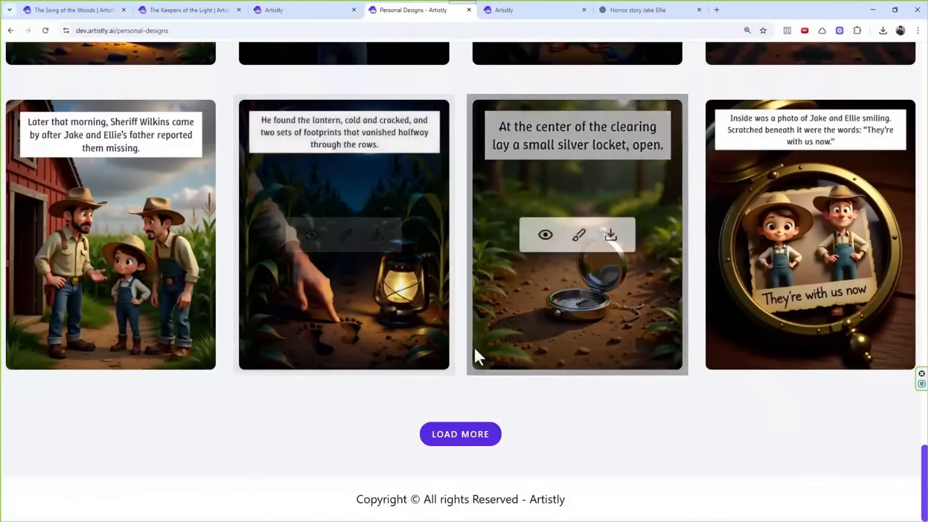
click(460, 434)
scroll(456, 224, down, 3)
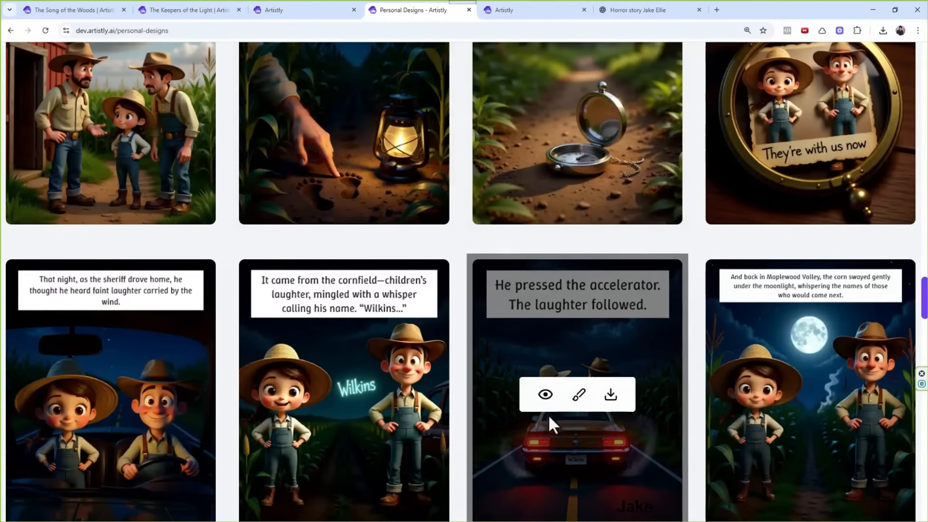
- Regenerate storybook page 34 once more to replace its new illustration of the car on the night road
click(545, 402)
drag(334, 146, 344, 109)
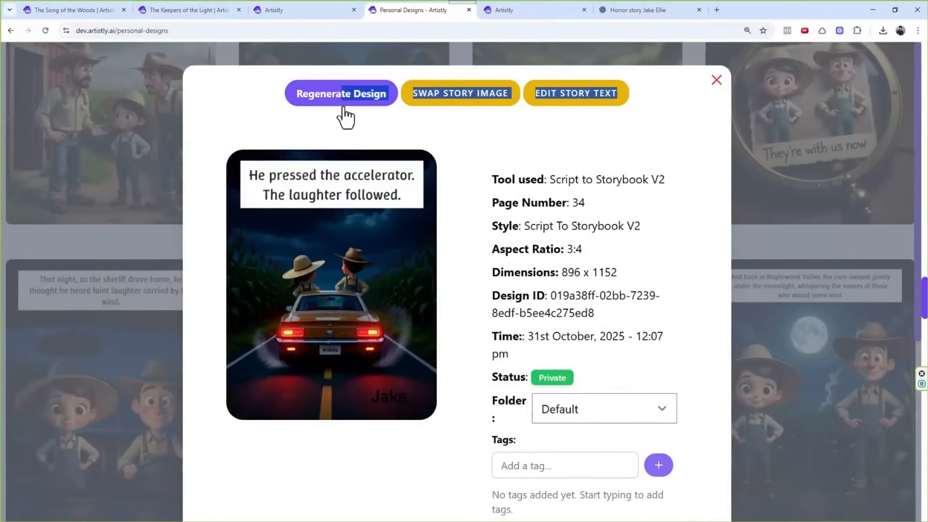
click(346, 114)
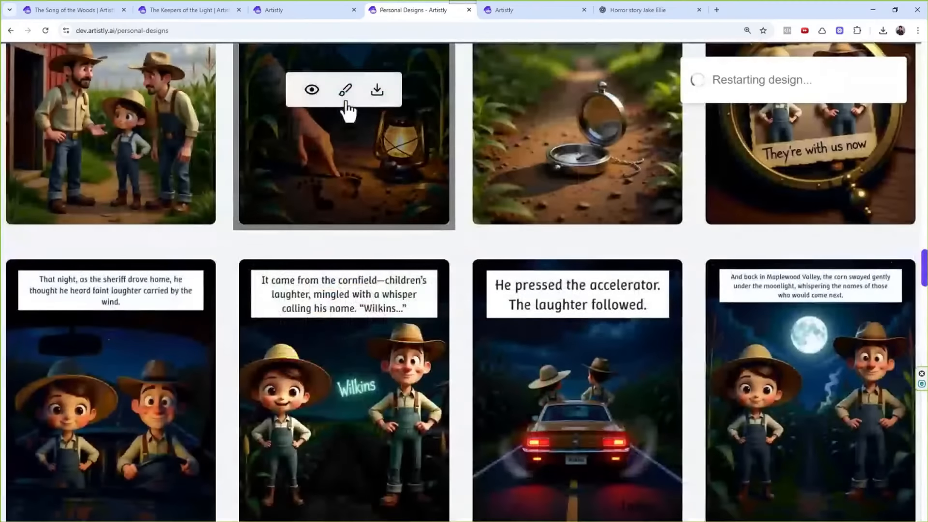
- Check the regeneration of page 34 in its design details and return to the designs list
scroll(530, 218, up, 1)
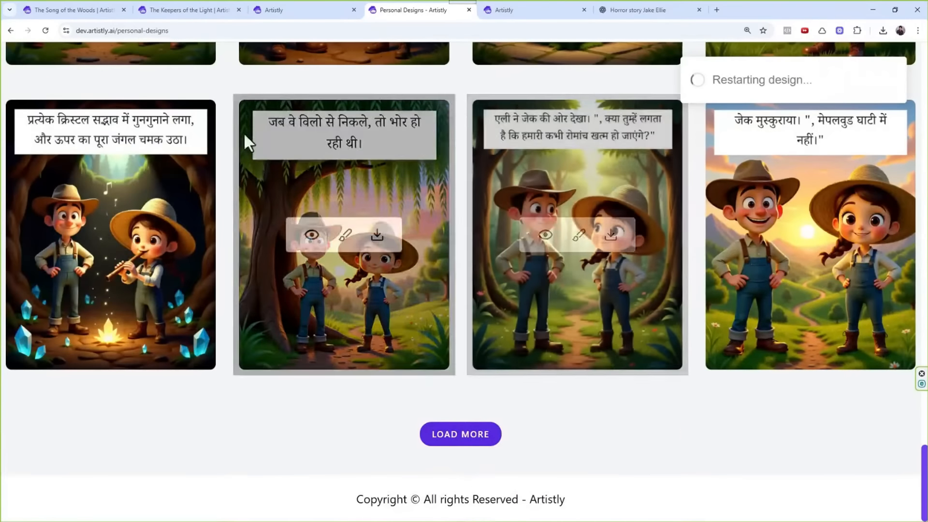
scroll(368, 283, up, 15)
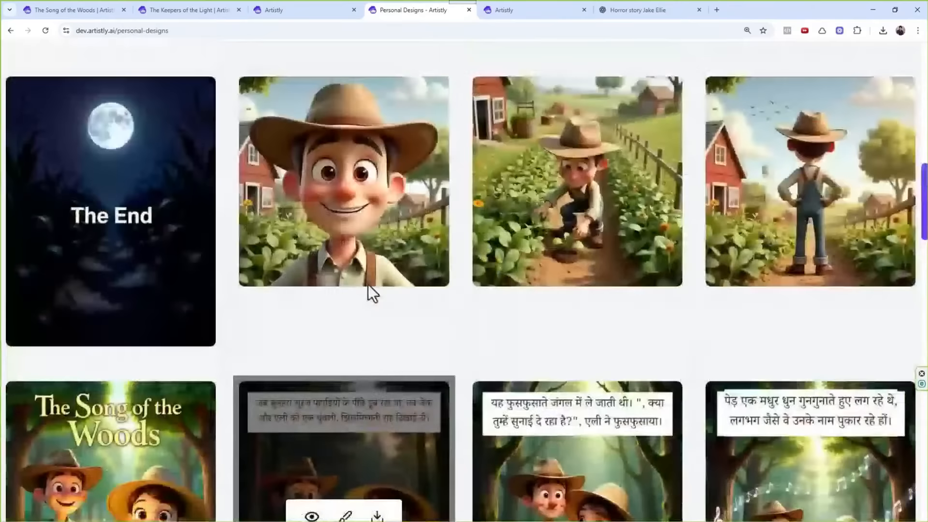
scroll(367, 284, up, 5)
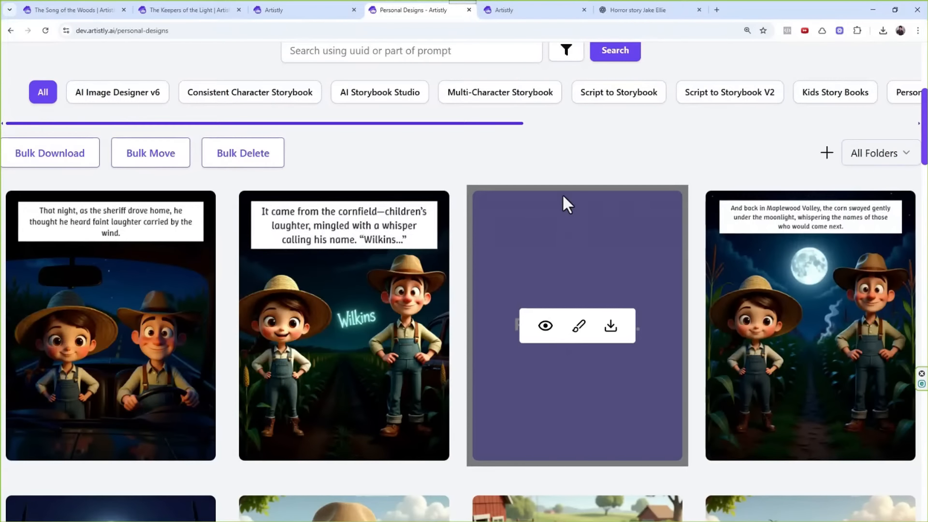
click(544, 326)
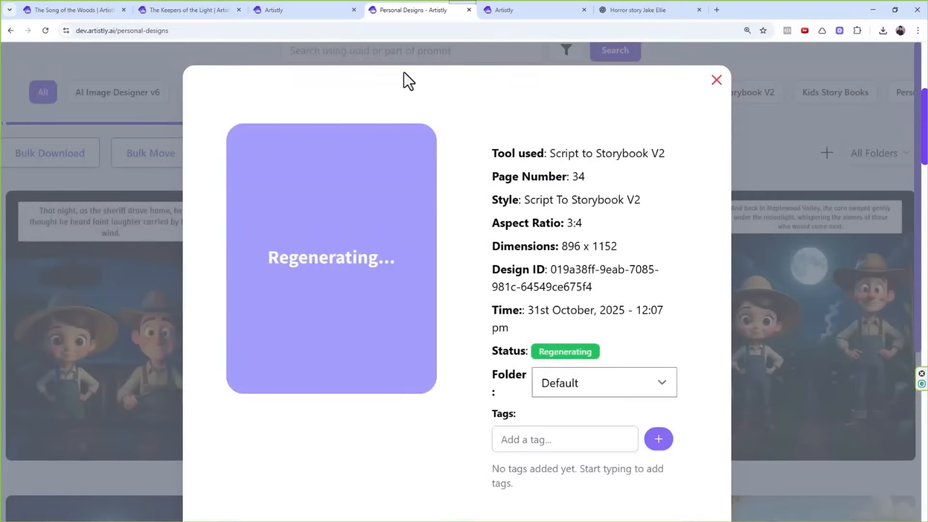
click(715, 81)
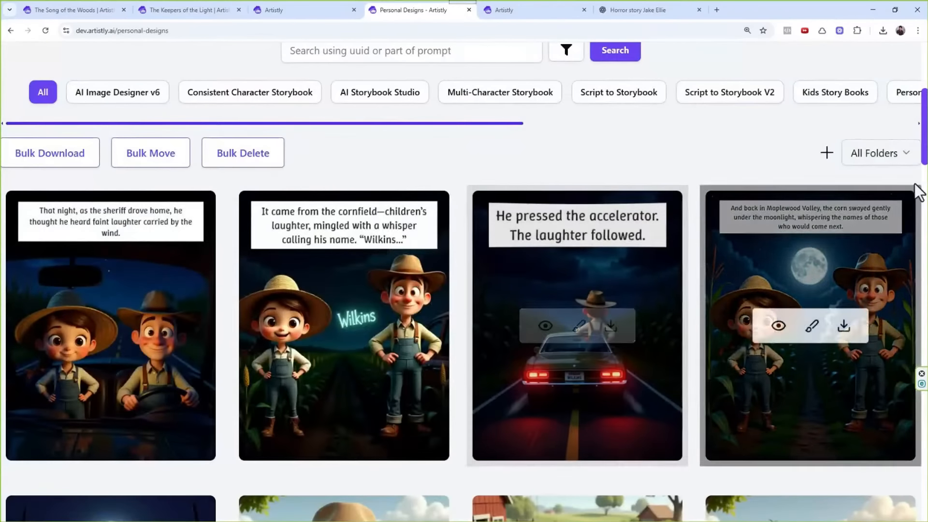
- Open the design details of storybook page 34 and regenerate its illustration of the car on the night road
click(544, 327)
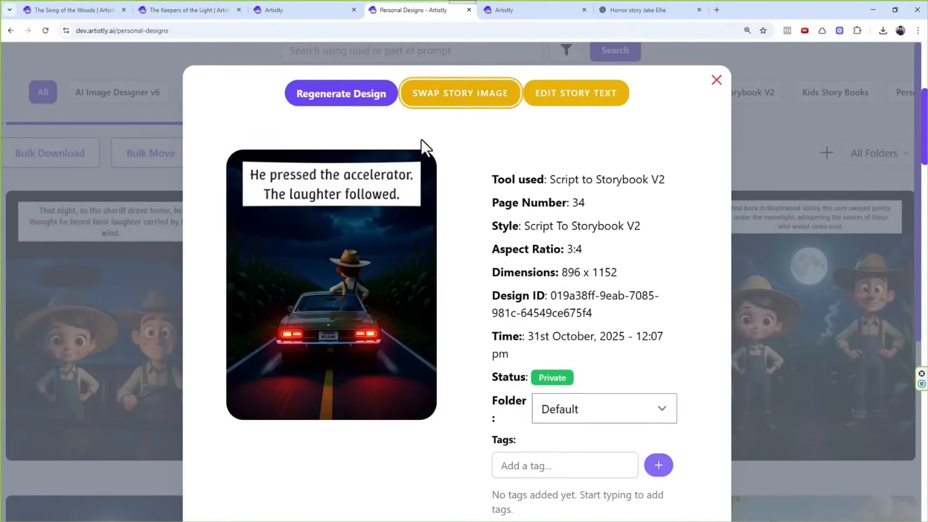
click(353, 95)
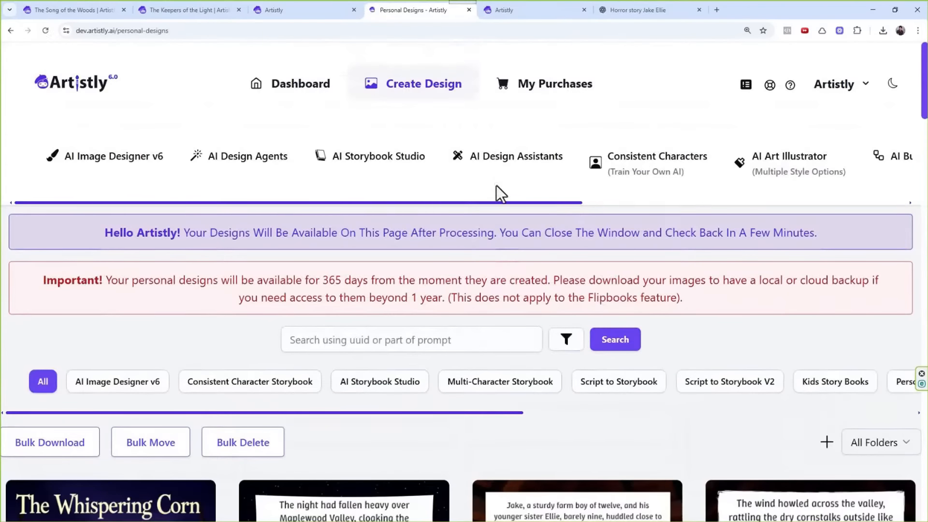
- Look at the Storybook Illustrator's generation settings among the AI Design Assistants
click(500, 164)
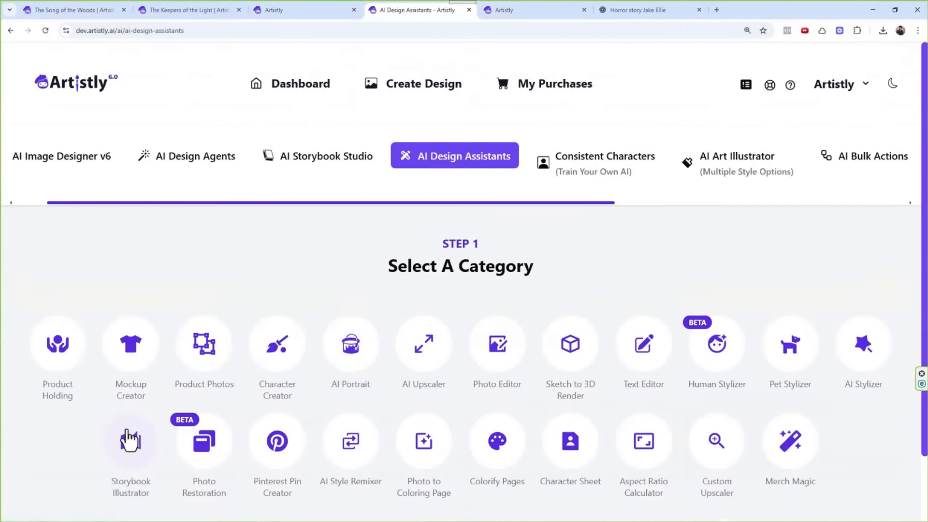
click(135, 452)
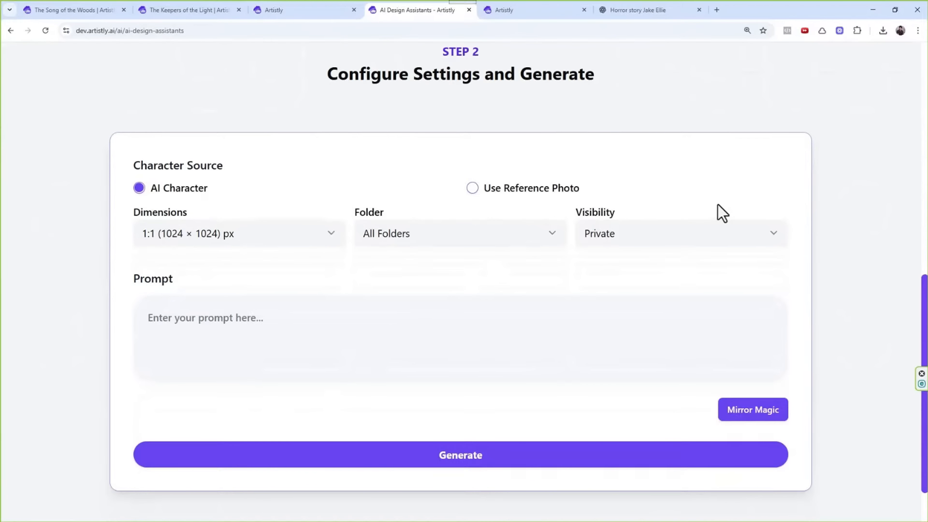
scroll(718, 204, up, 10)
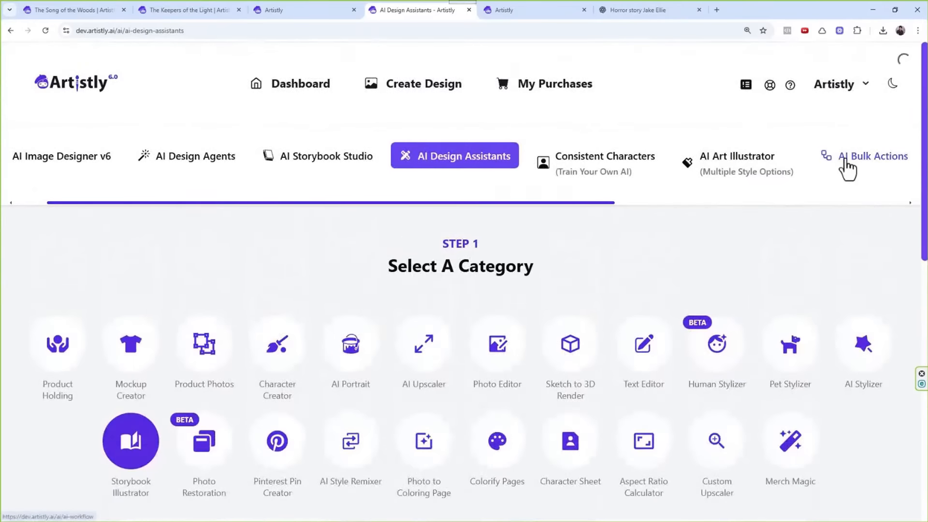
- Return to the personal designs and review the horror storybook from the cover onward, loading more designs to reach the final pages
click(847, 167)
click(735, 165)
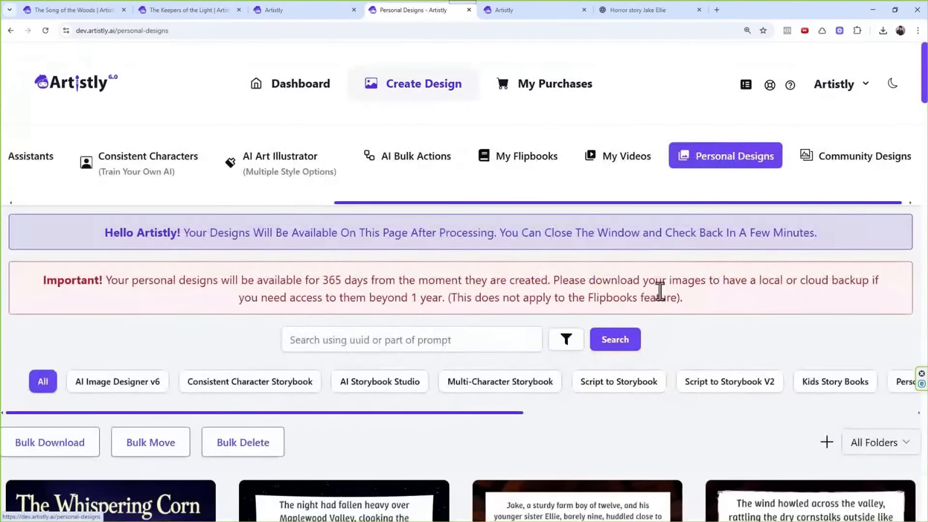
scroll(571, 401, right, 5)
scroll(482, 408, down, 12)
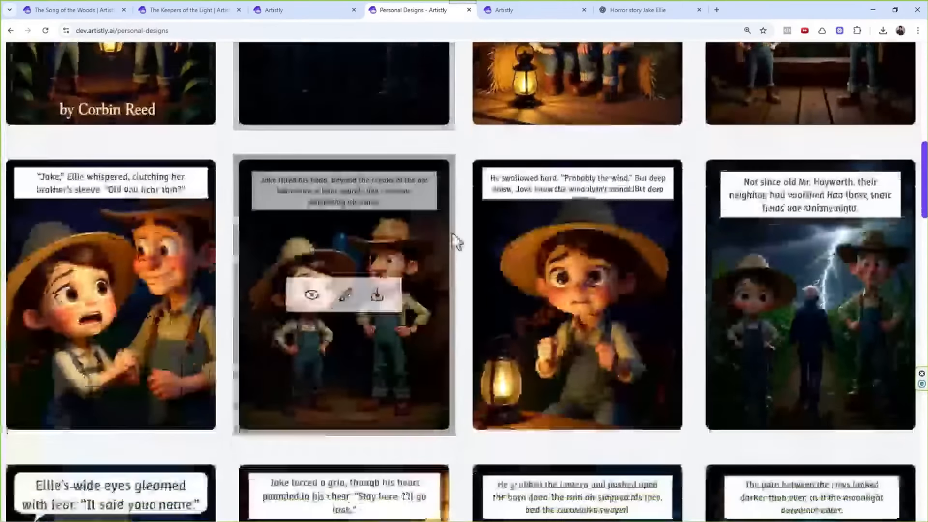
scroll(464, 206, down, 3)
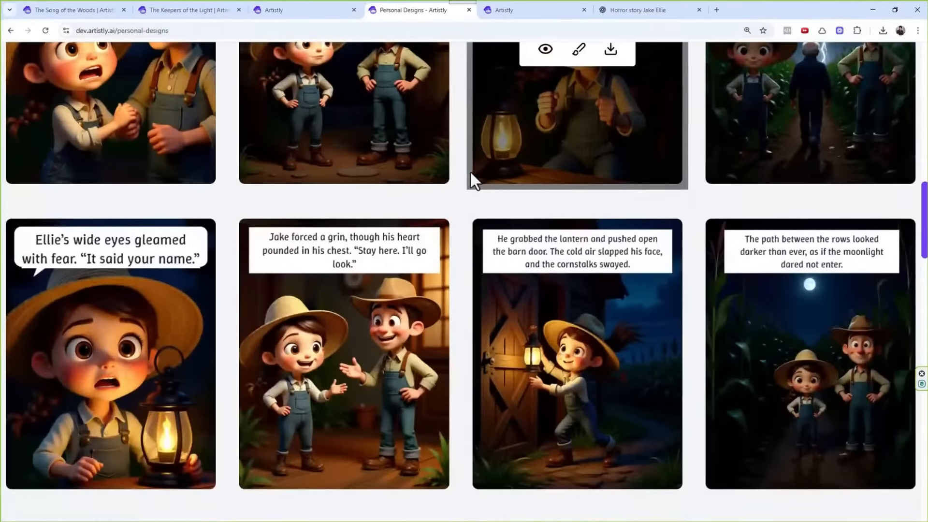
scroll(471, 174, down, 12)
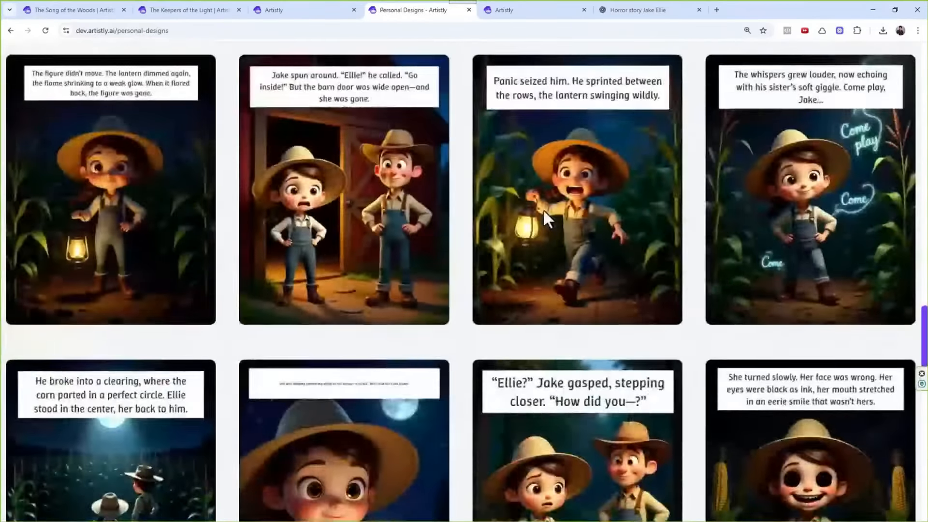
scroll(543, 209, down, 15)
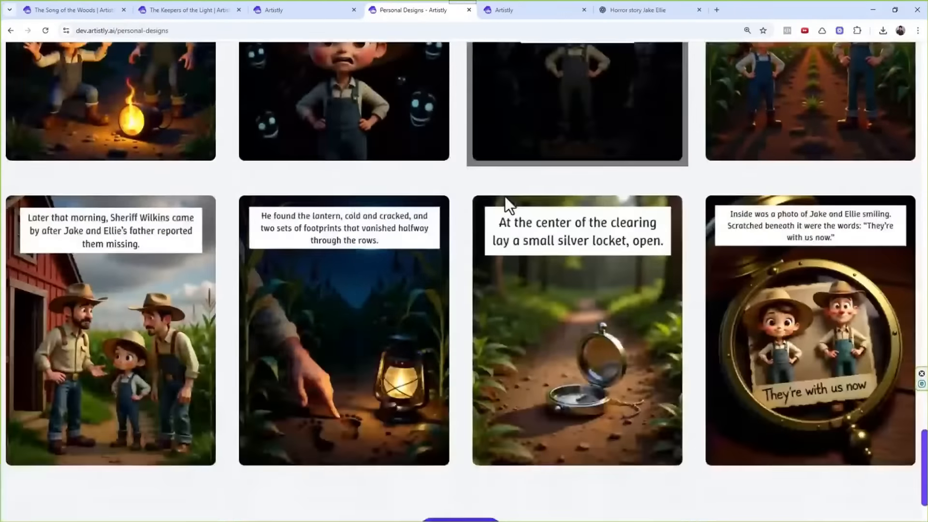
scroll(505, 196, down, 2)
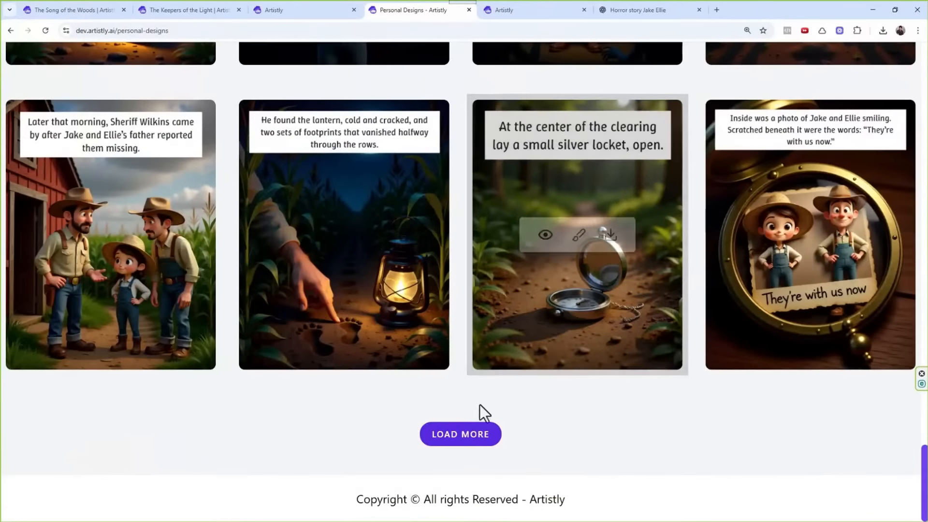
click(459, 437)
scroll(487, 271, down, 3)
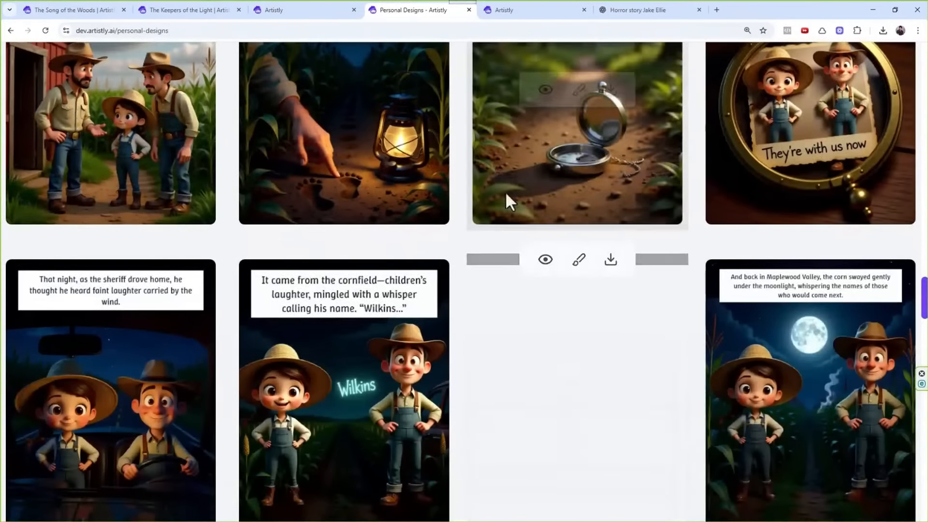
- Inspect the new illustration of page 34 and read its design prompt about Sheriff Wilkins's car, then close the details
mouse_move(586, 347)
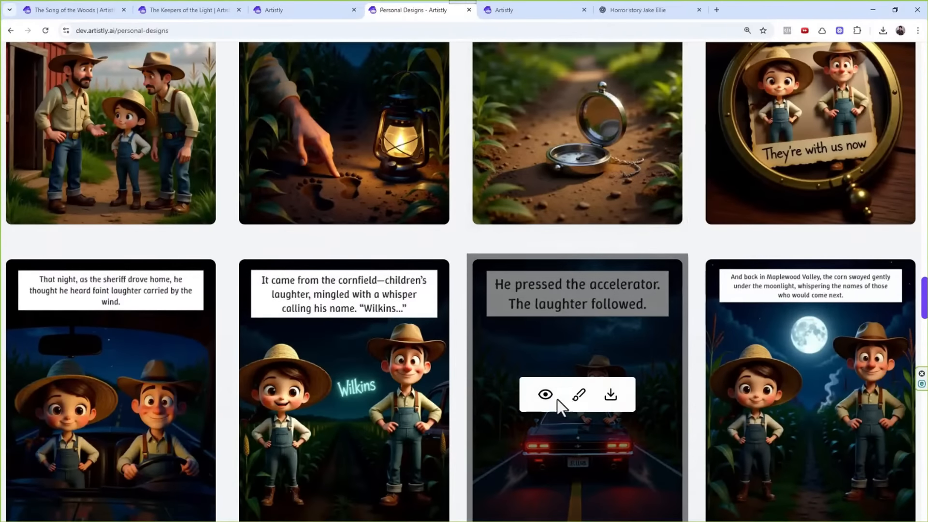
scroll(553, 366, down, 4)
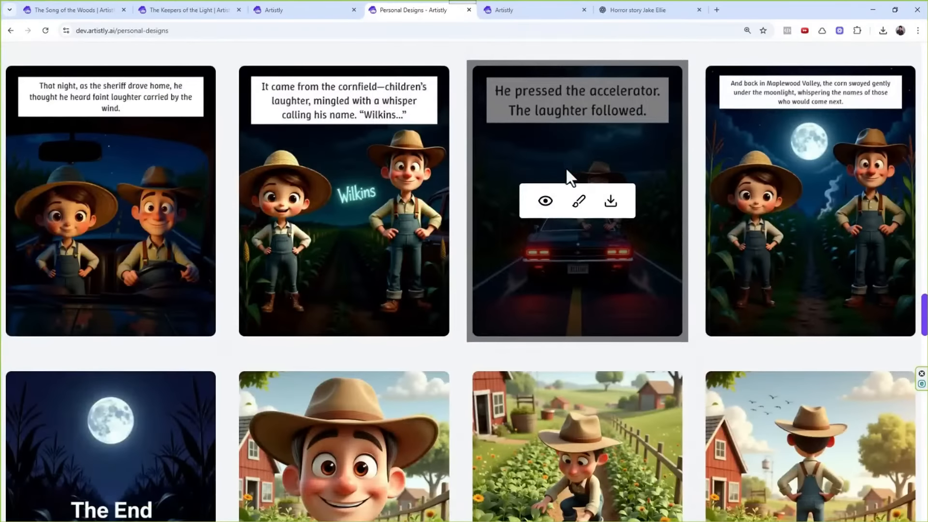
scroll(588, 295, up, 3)
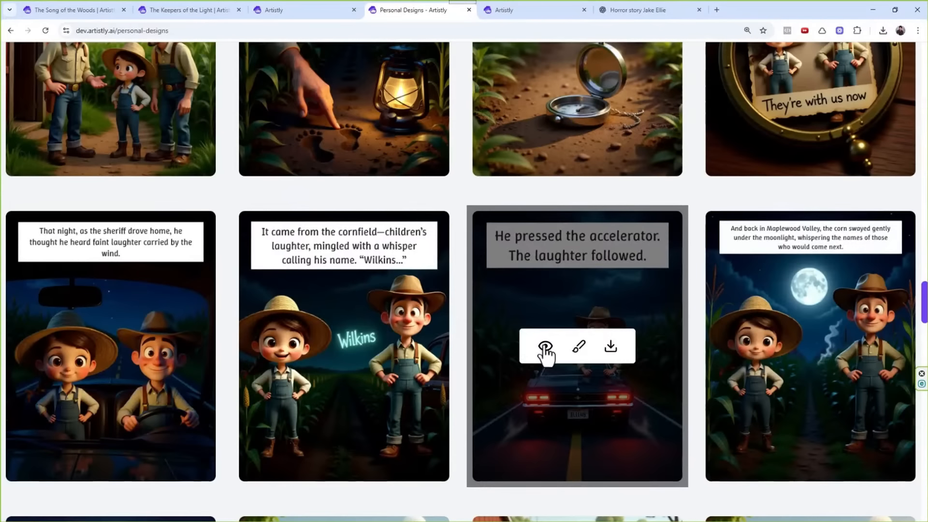
click(545, 346)
scroll(375, 276, down, 8)
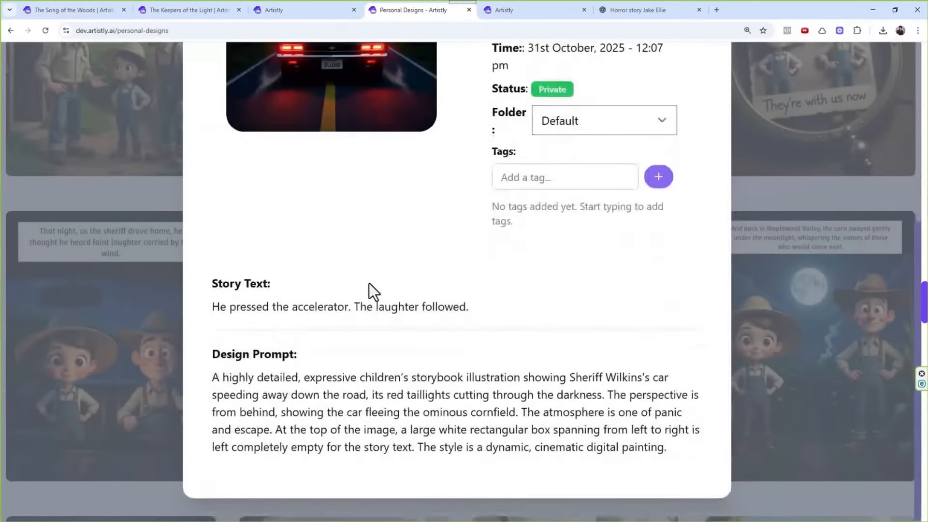
drag(215, 377, 358, 382)
drag(279, 430, 366, 429)
drag(574, 394, 633, 395)
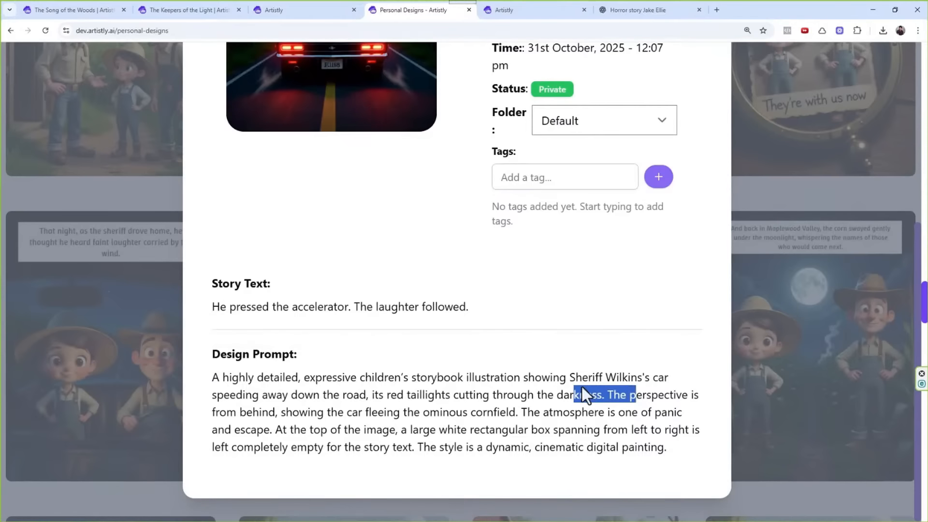
drag(569, 377, 622, 377)
drag(291, 394, 651, 429)
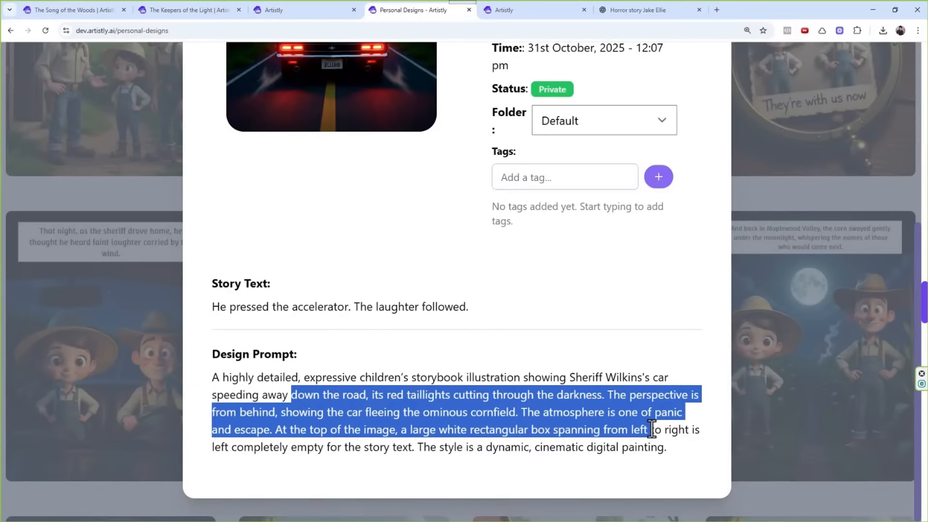
scroll(597, 418, up, 5)
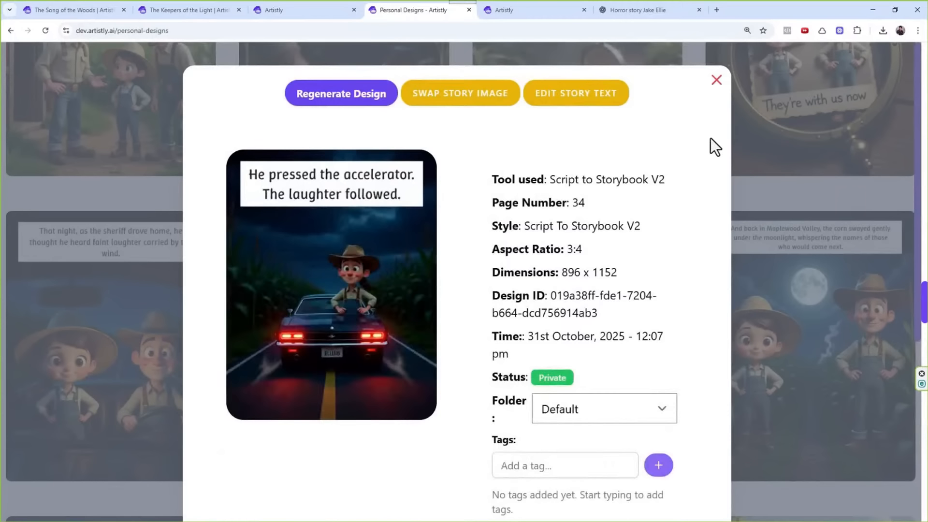
click(717, 80)
- Read the design prompt of page 32, where the sheriff drives home at night, and close its details
scroll(424, 220, up, 3)
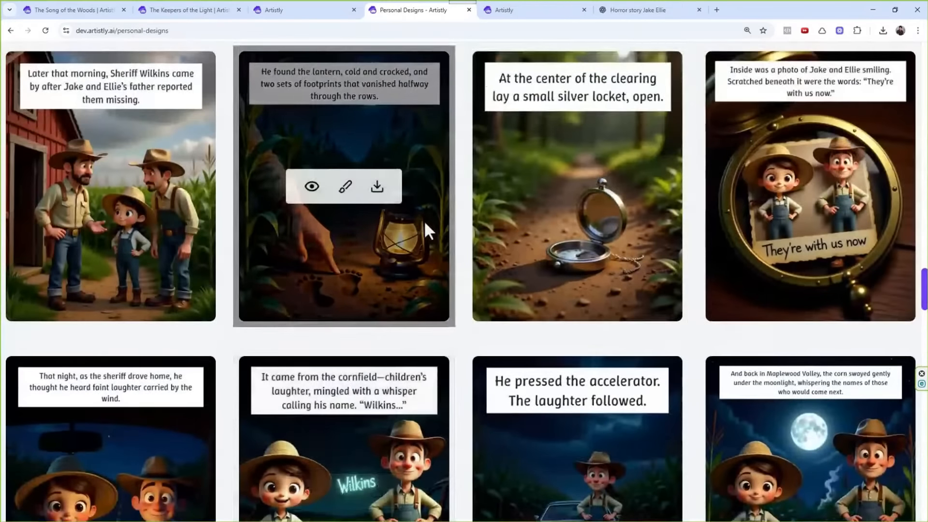
scroll(645, 283, down, 2)
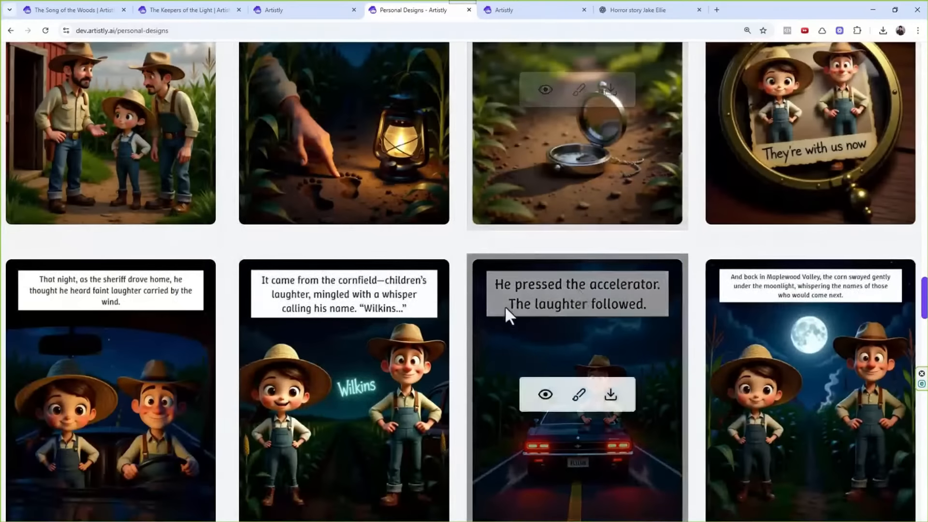
click(77, 396)
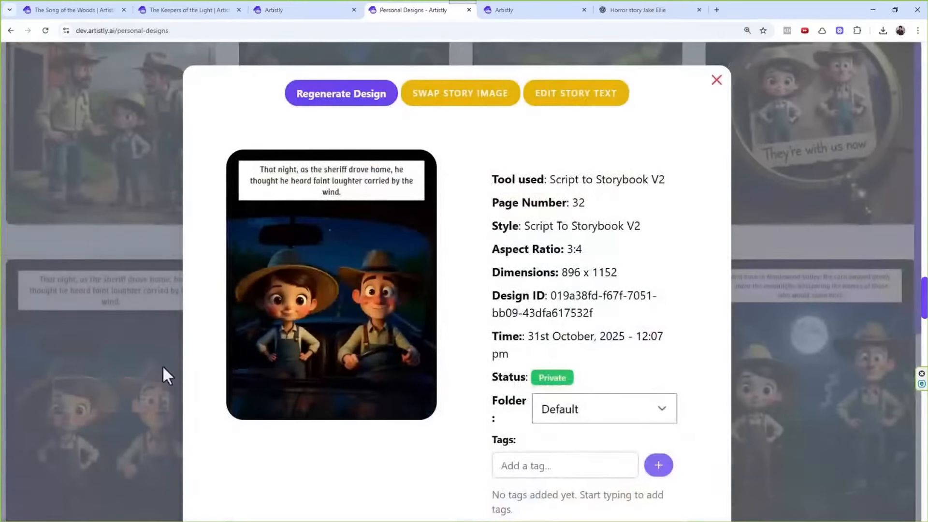
scroll(350, 273, down, 5)
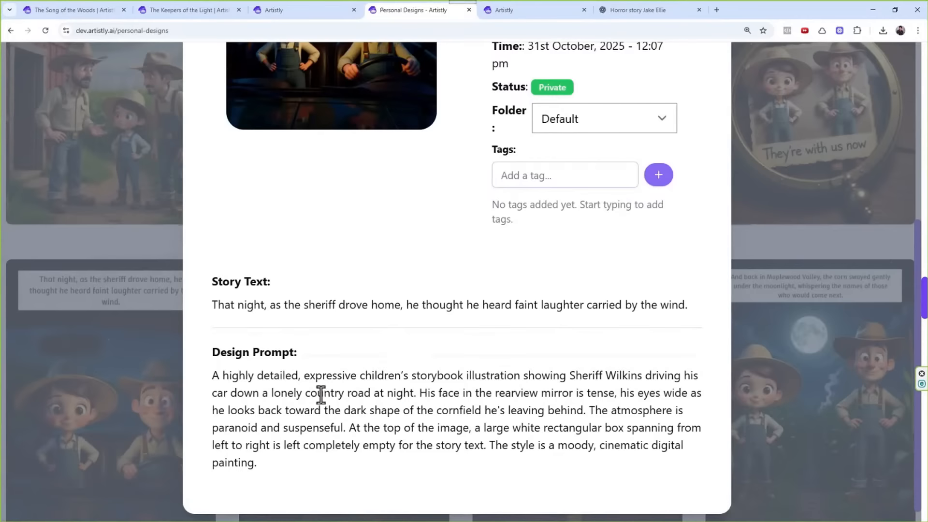
drag(323, 393, 385, 445)
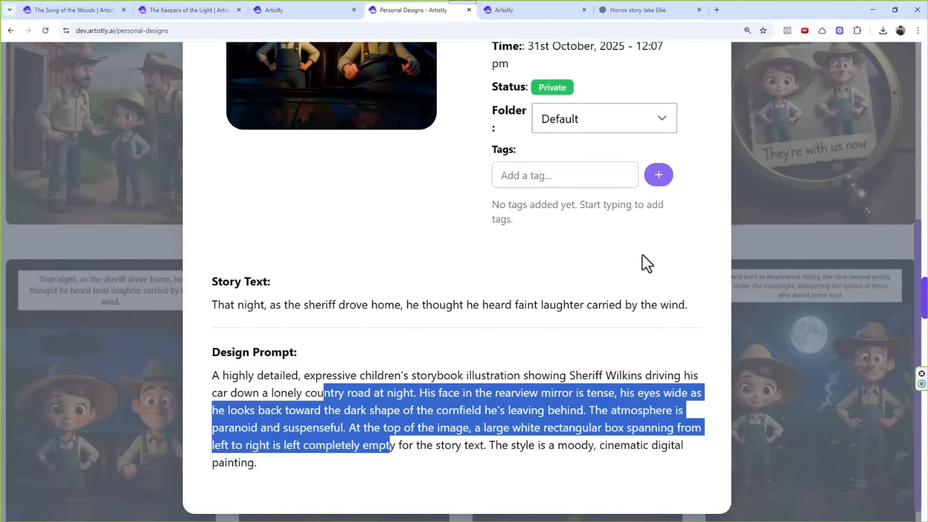
scroll(642, 254, up, 5)
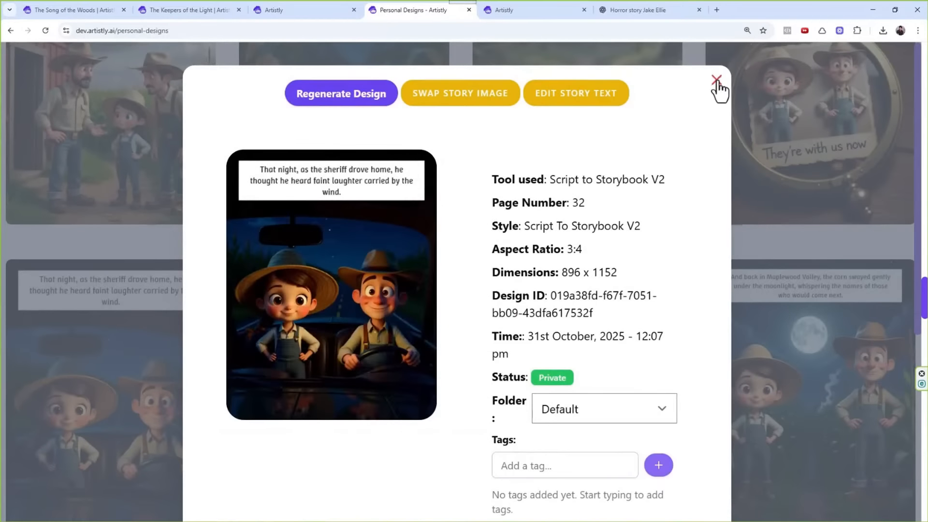
click(716, 82)
- Examine page 25's design prompt for how it describes Jake's eyes, the ghostly shapes and the atmosphere, and close its details
scroll(517, 280, up, 5)
click(305, 334)
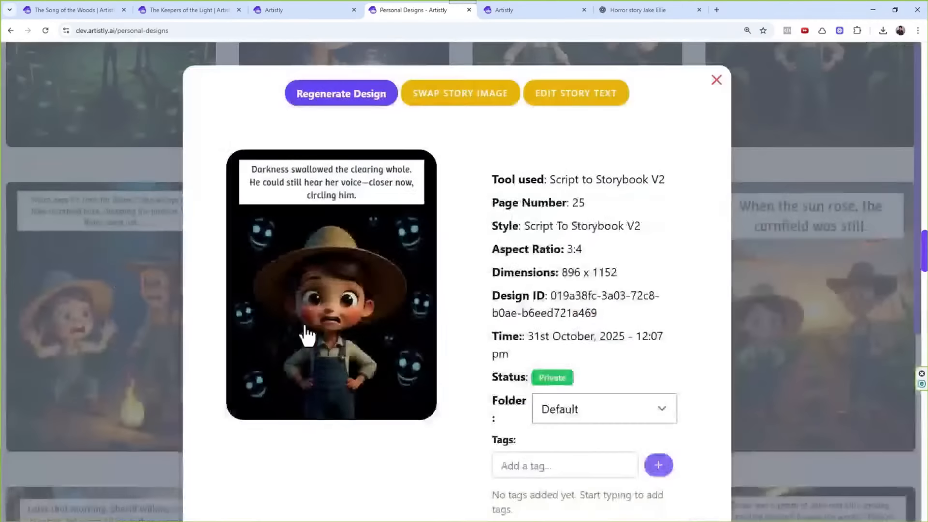
scroll(390, 309, down, 5)
drag(408, 369, 595, 368)
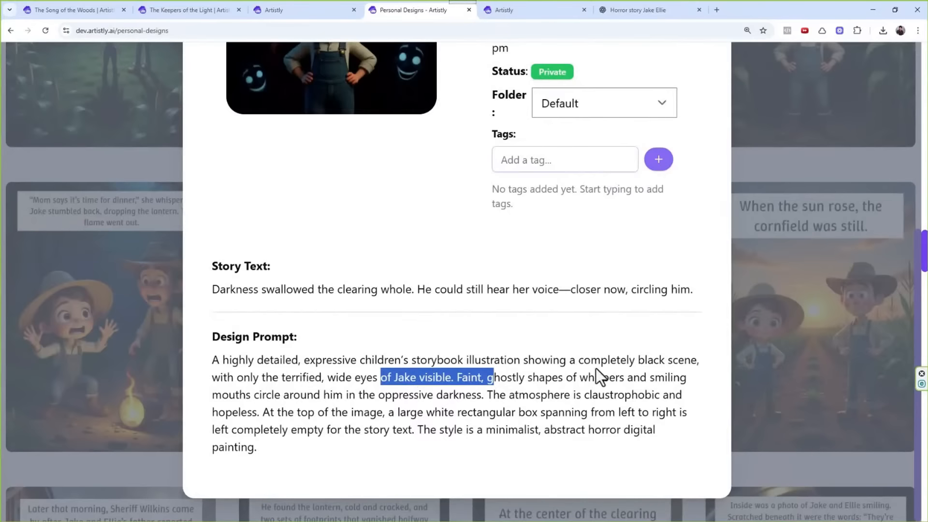
drag(299, 360, 408, 360)
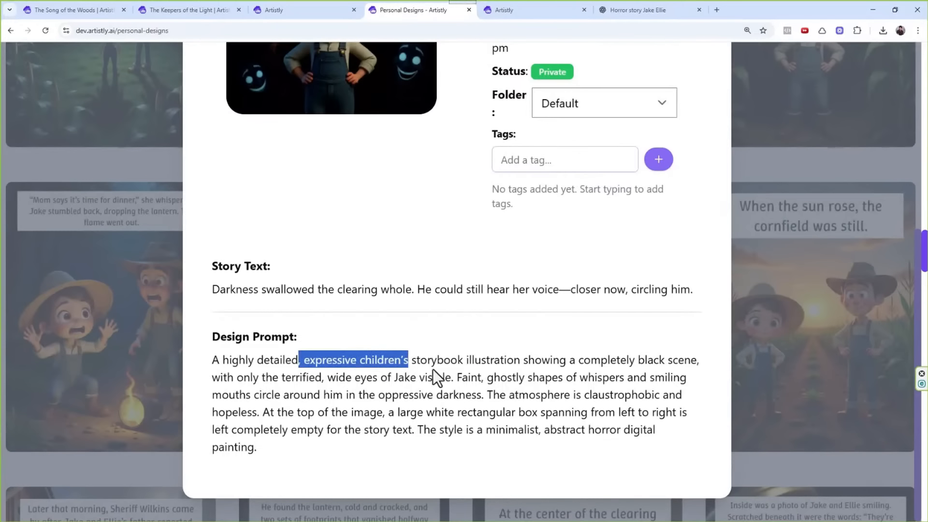
drag(355, 383, 533, 380)
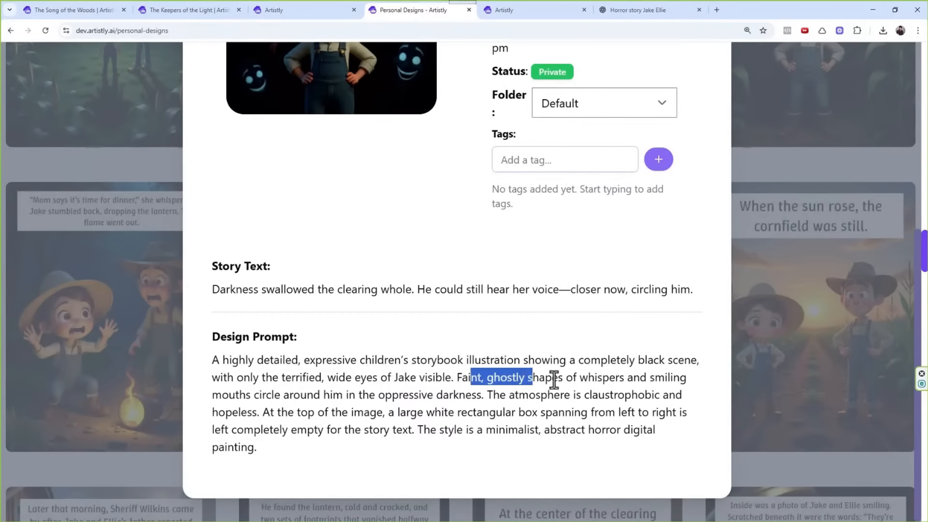
drag(627, 375, 631, 375)
drag(492, 396, 306, 414)
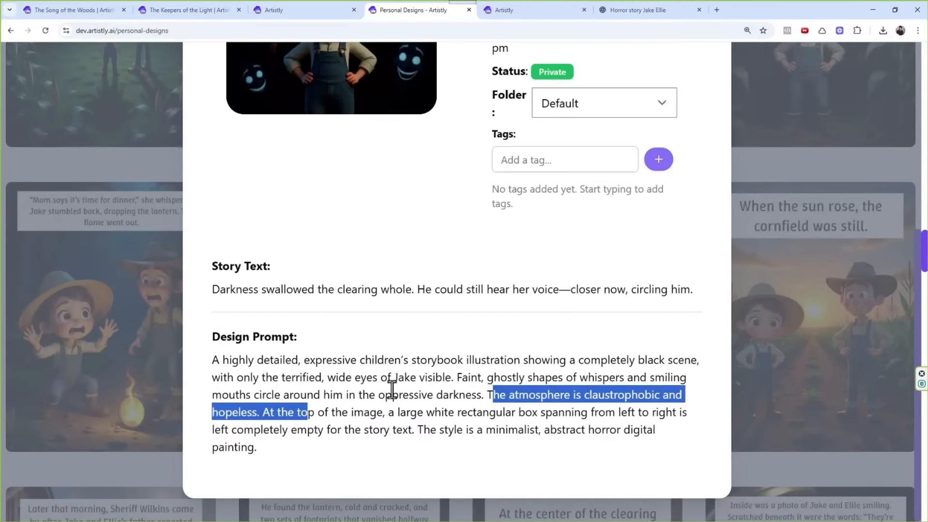
drag(390, 376, 419, 383)
click(415, 377)
scroll(465, 262, up, 6)
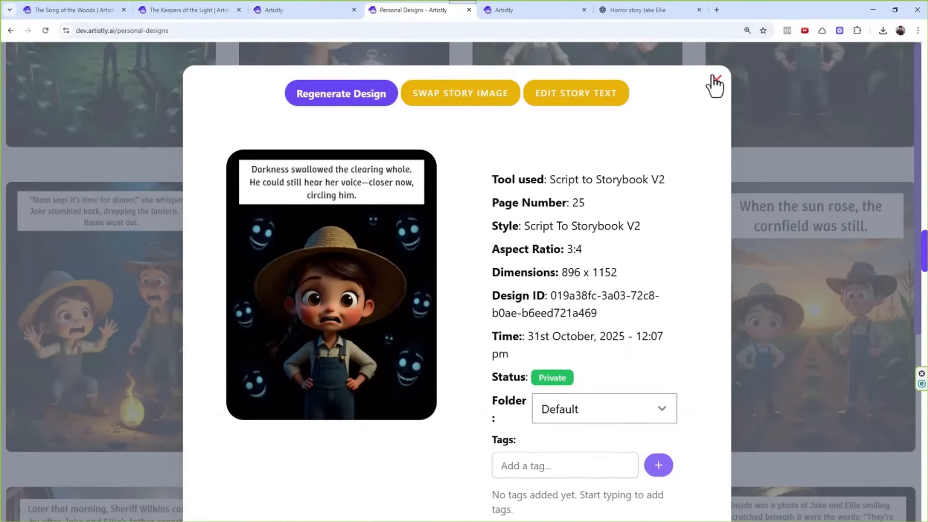
click(714, 78)
- Copy the full design prompt of page 34, where the sheriff presses the accelerator, and close the page's details
mouse_move(322, 315)
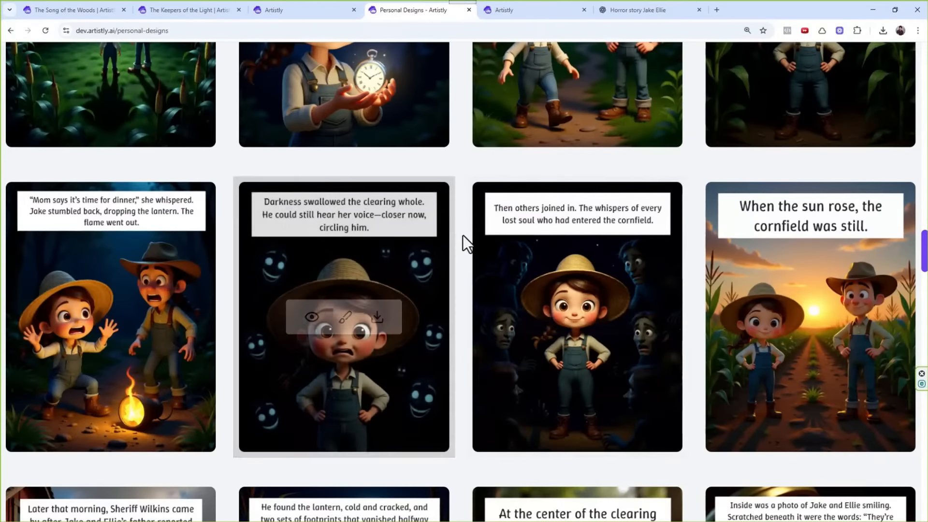
scroll(488, 213, down, 3)
scroll(486, 203, down, 9)
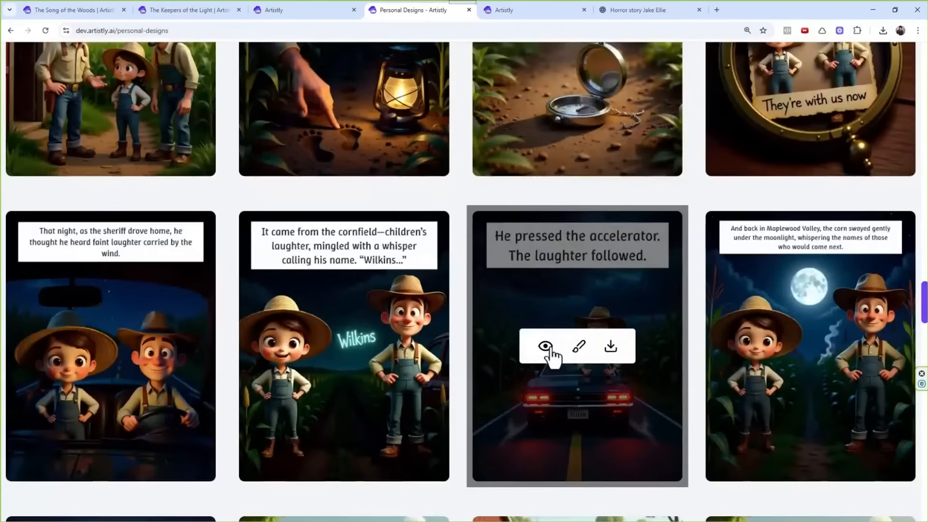
click(548, 352)
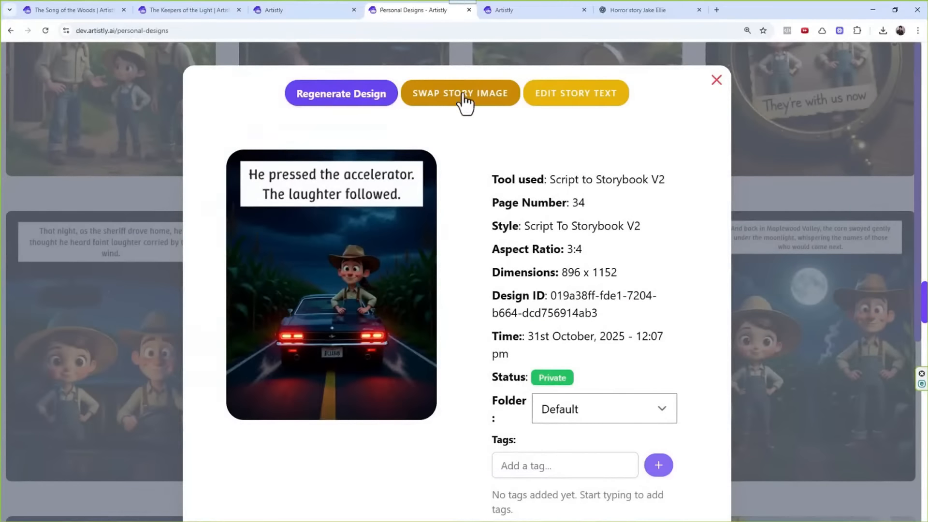
scroll(466, 311, down, 6)
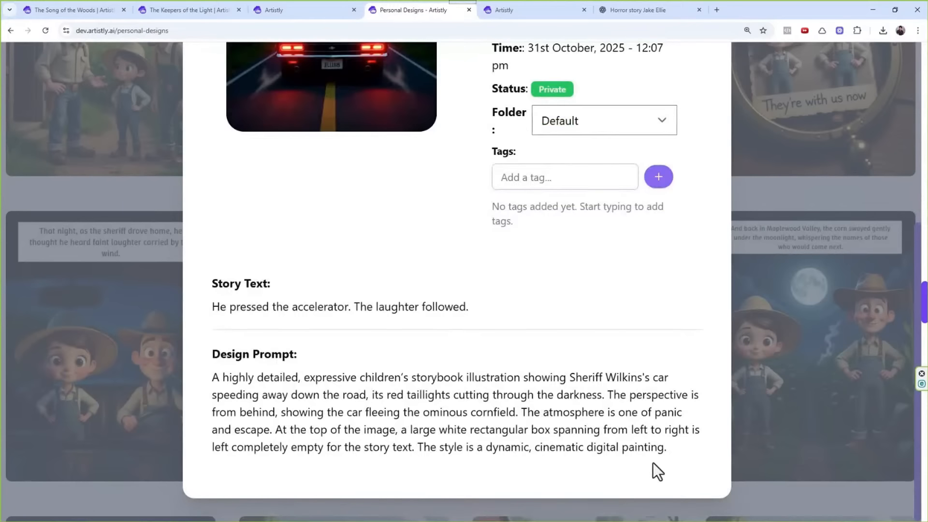
drag(627, 461, 213, 379)
key(ctrl+c)
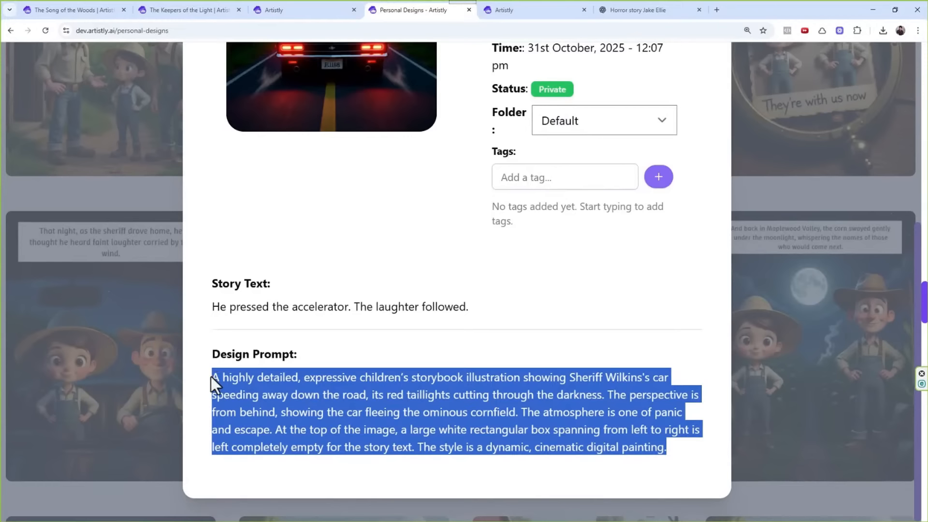
click(243, 378)
scroll(424, 285, up, 6)
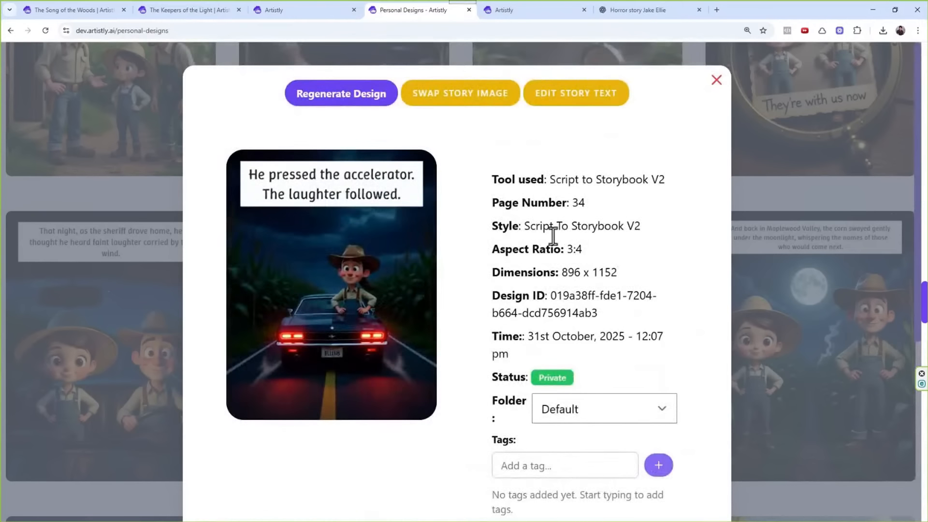
click(715, 83)
- Open the Storybook Illustrator among the AI design assistants and load the Jake and Ellie image as the reference photo
scroll(508, 299, up, 20)
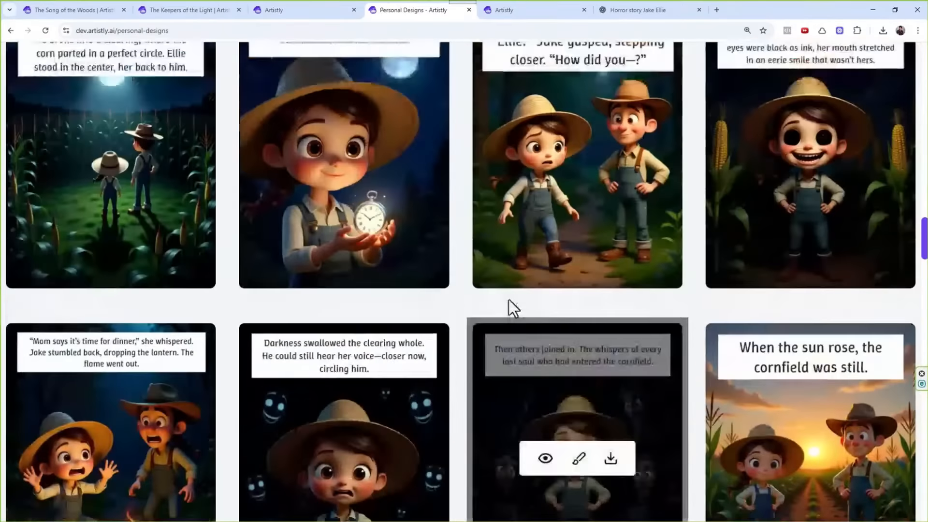
scroll(506, 297, up, 15)
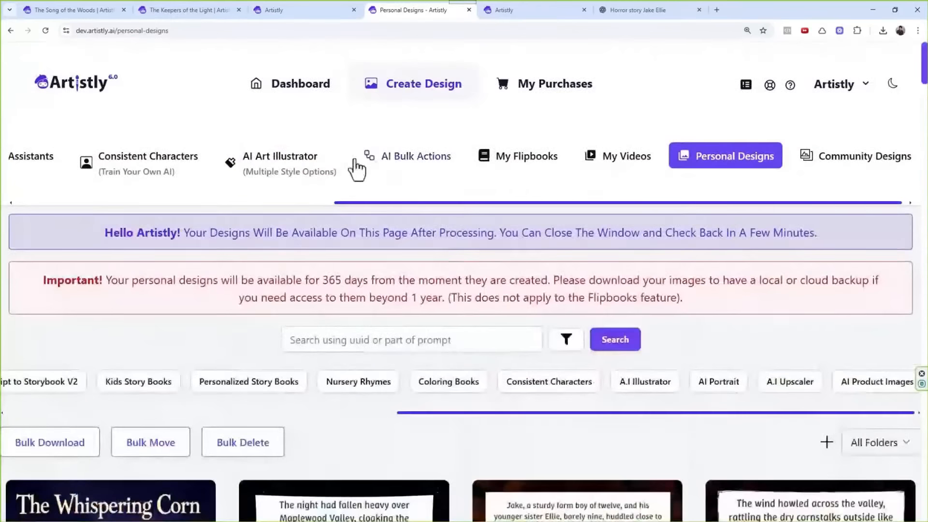
drag(372, 202, 271, 213)
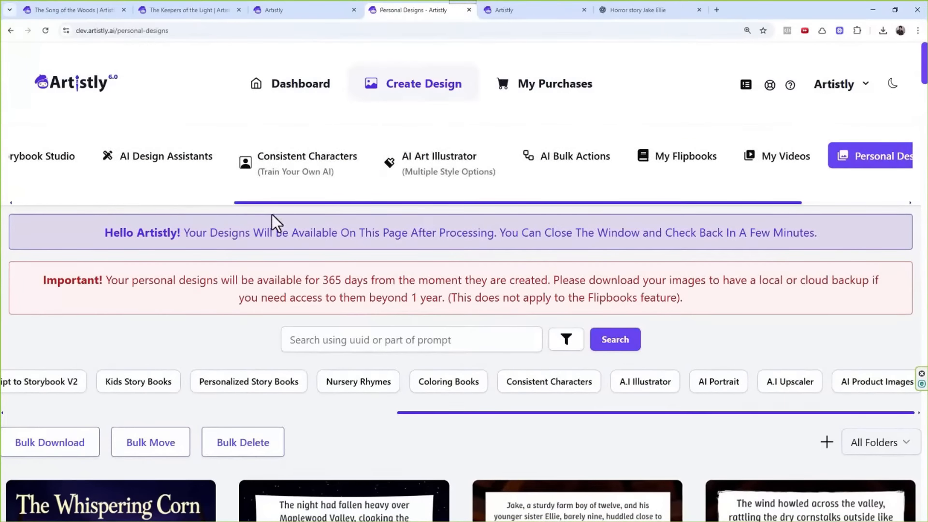
click(193, 173)
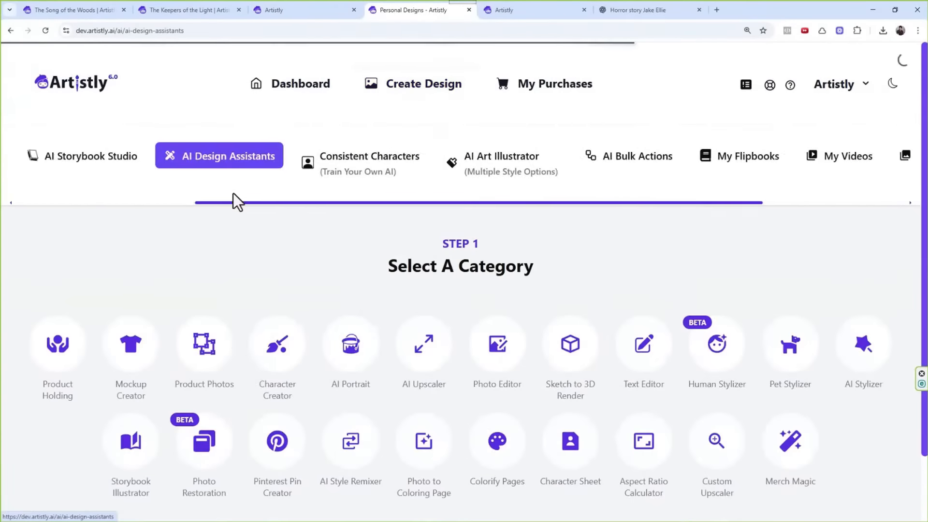
click(132, 440)
click(512, 190)
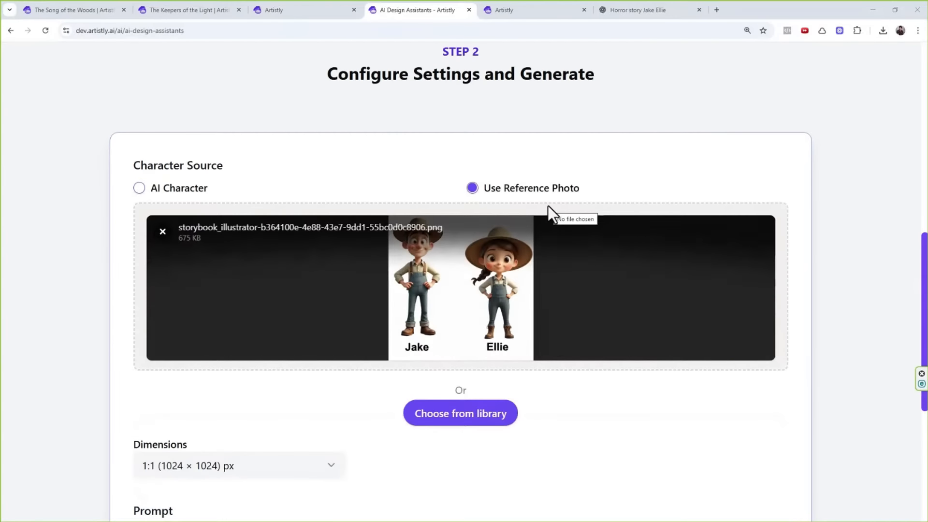
- Paste the copied page 34 prompt and set the dimensions to 3:4 (896 × 1152) px
scroll(401, 327, down, 4)
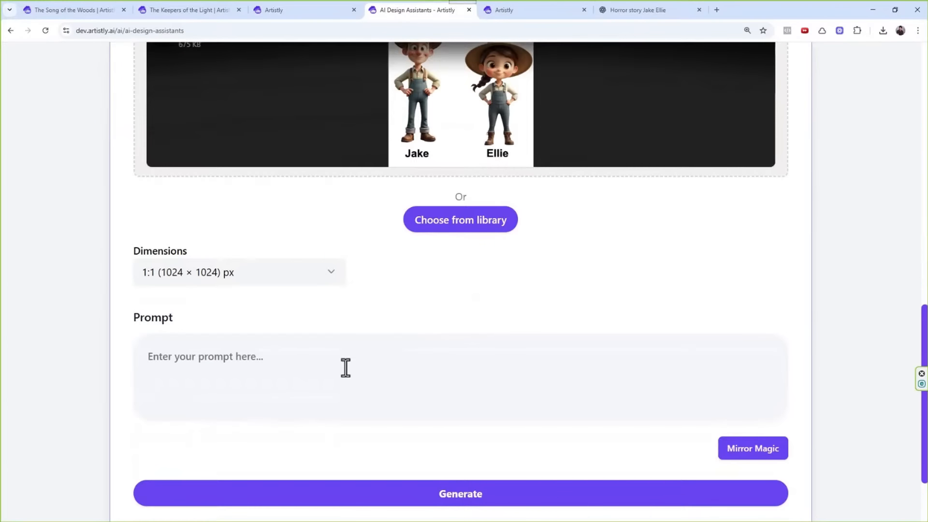
key(ctrl+v)
click(184, 270)
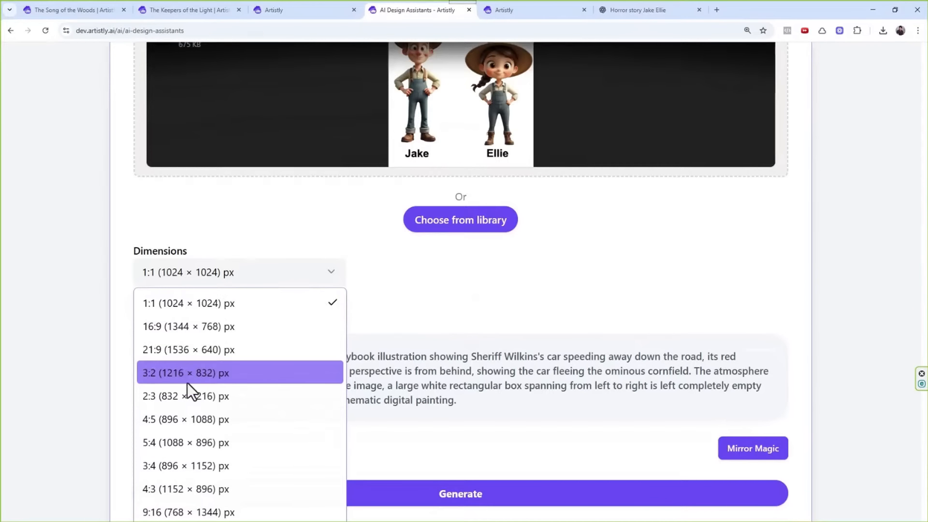
click(178, 456)
- Check the reference photo and prompt, generate the sheriff's car illustration, and look at the result among the personal designs
scroll(466, 290, up, 6)
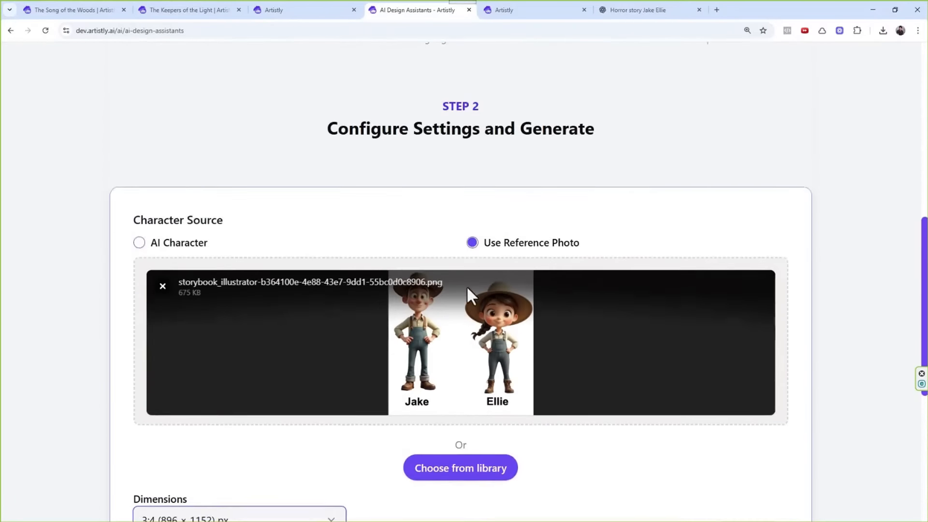
scroll(528, 253, down, 5)
scroll(551, 280, up, 2)
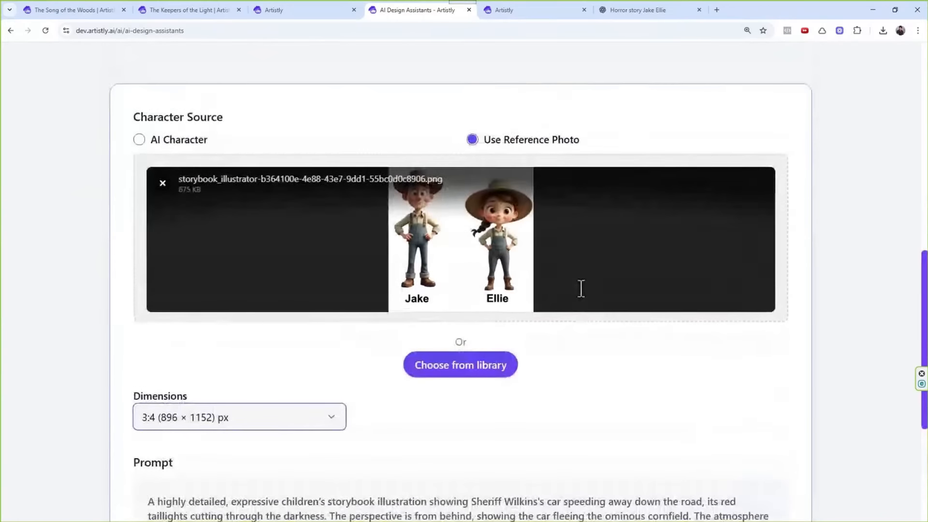
scroll(581, 288, down, 4)
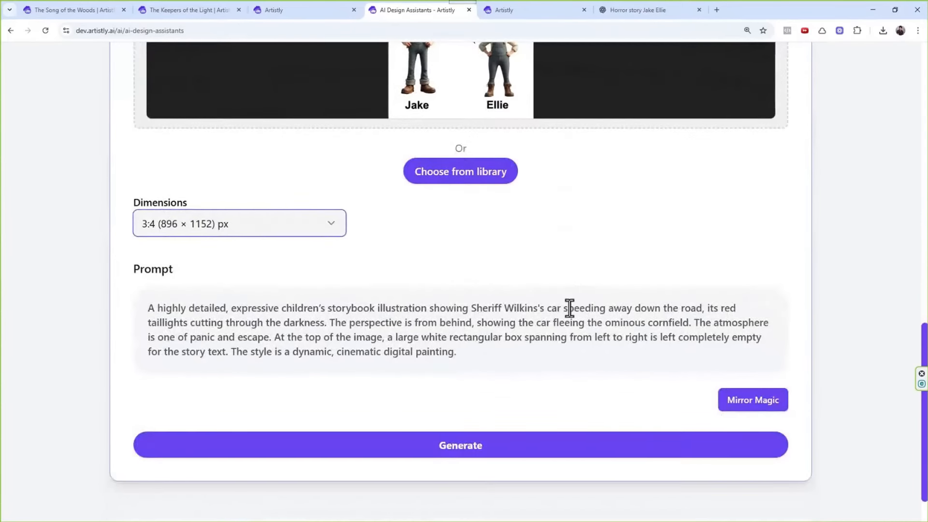
scroll(580, 300, up, 5)
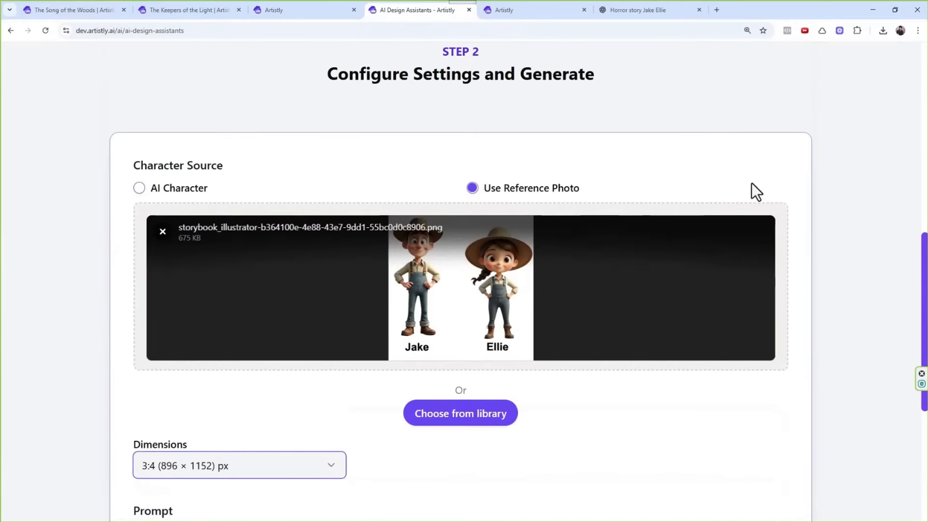
scroll(653, 200, up, 3)
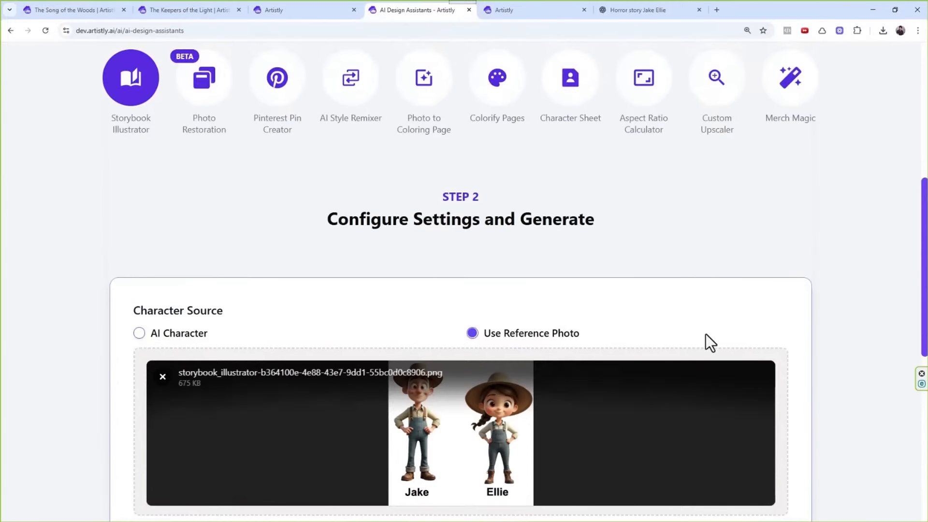
scroll(663, 317, down, 9)
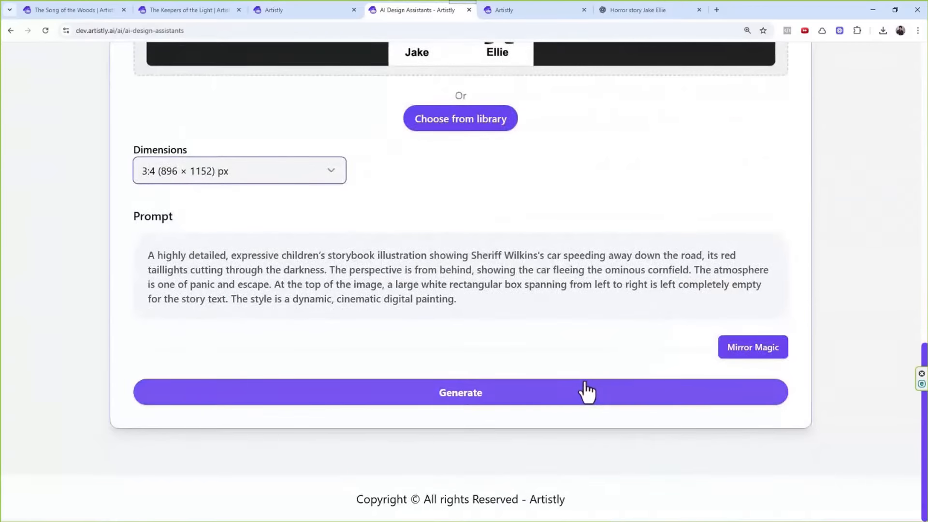
click(586, 391)
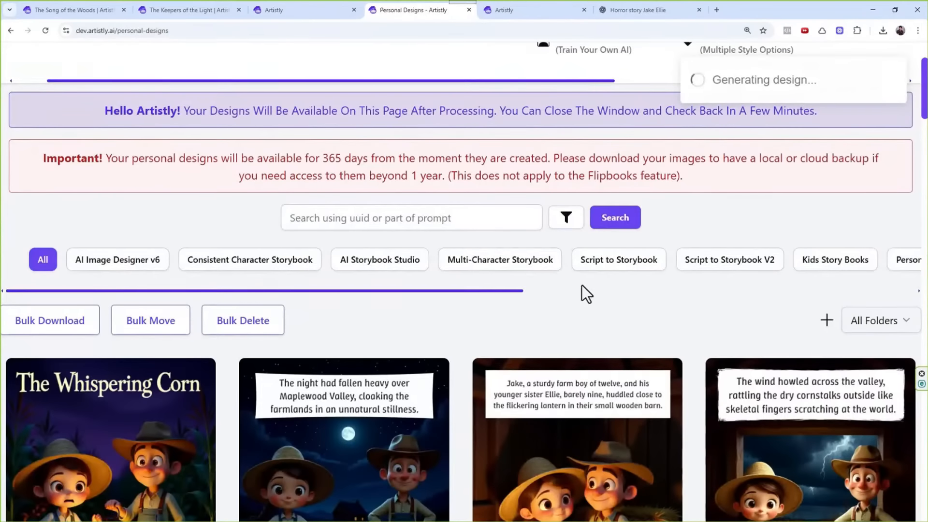
scroll(559, 269, right, 5)
scroll(526, 331, down, 4)
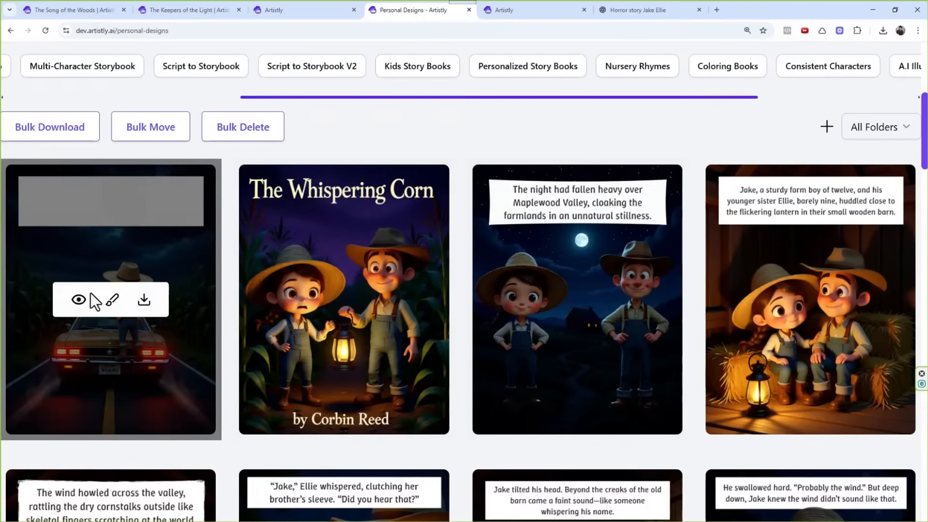
- Load more personal designs to reach page 34 of the horror storybook and regenerate its illustration
scroll(584, 195, down, 1)
scroll(550, 178, down, 20)
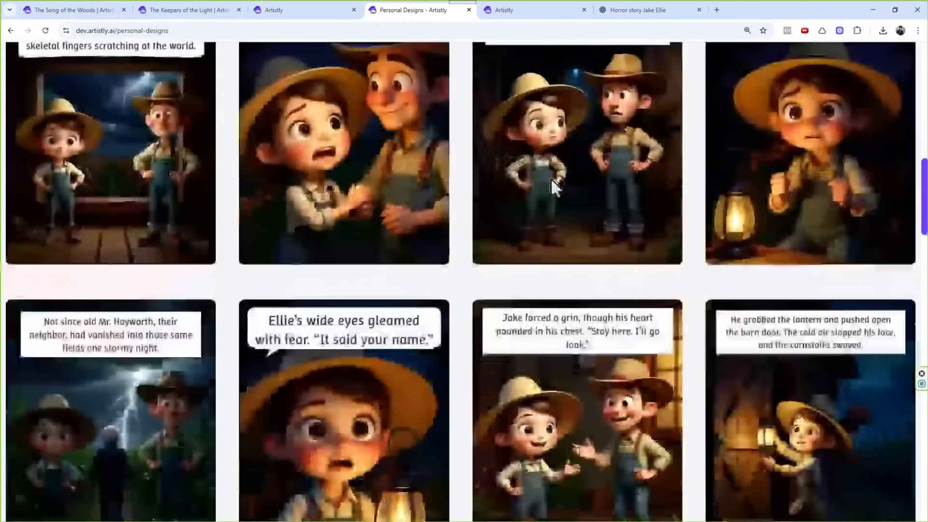
scroll(545, 179, down, 12)
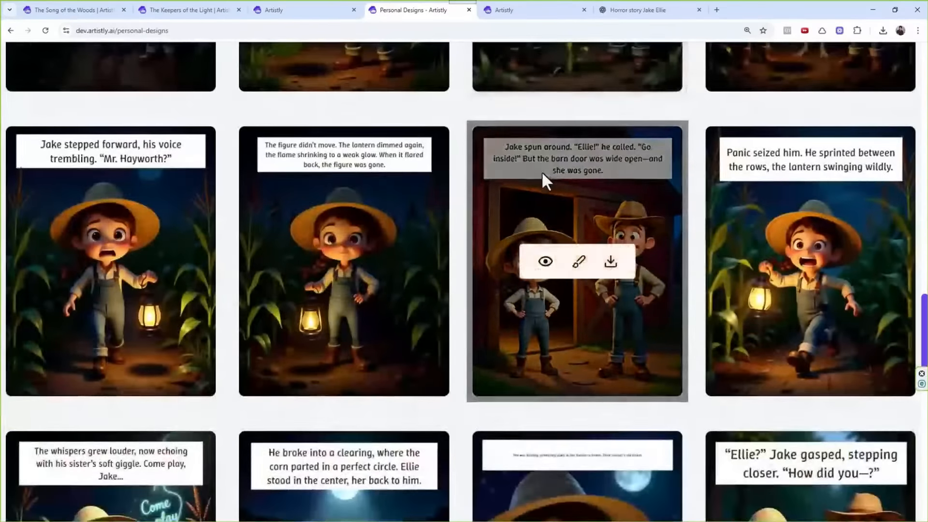
scroll(541, 172, down, 10)
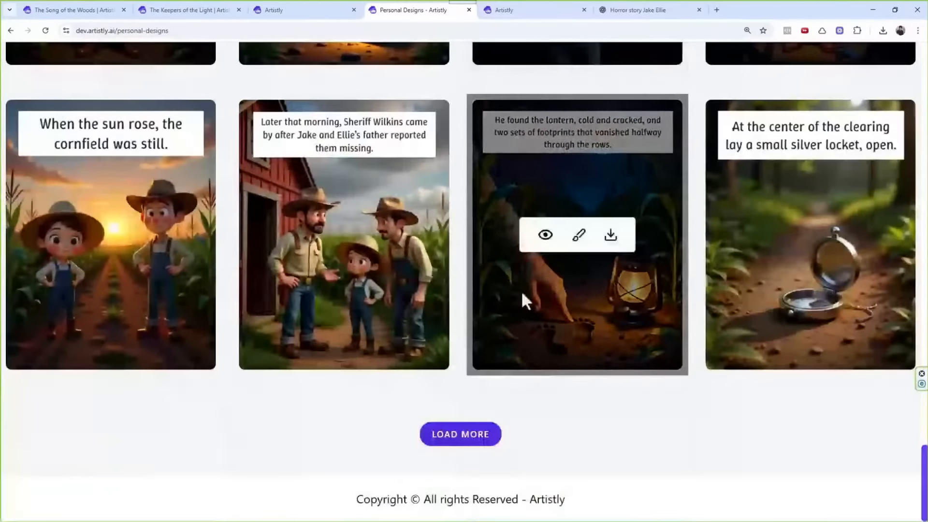
click(473, 438)
scroll(508, 302, down, 10)
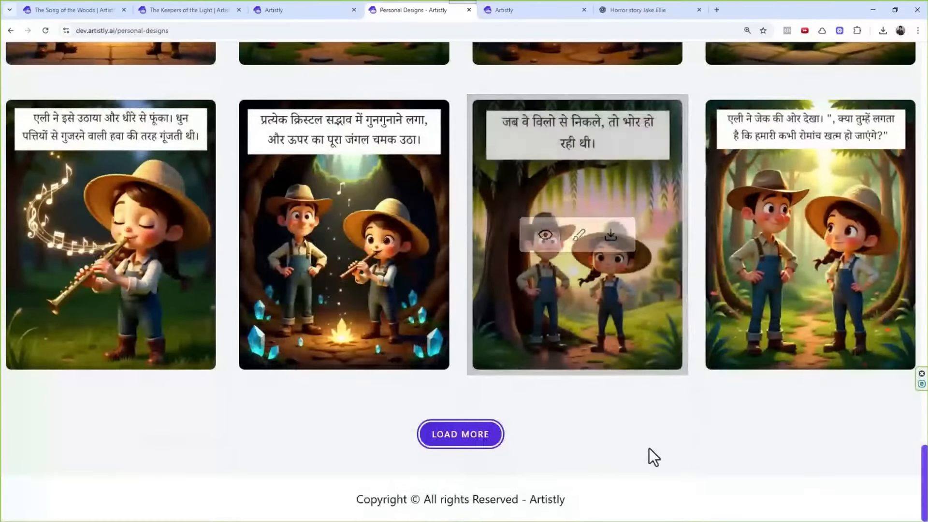
scroll(600, 285, up, 8)
scroll(610, 346, up, 15)
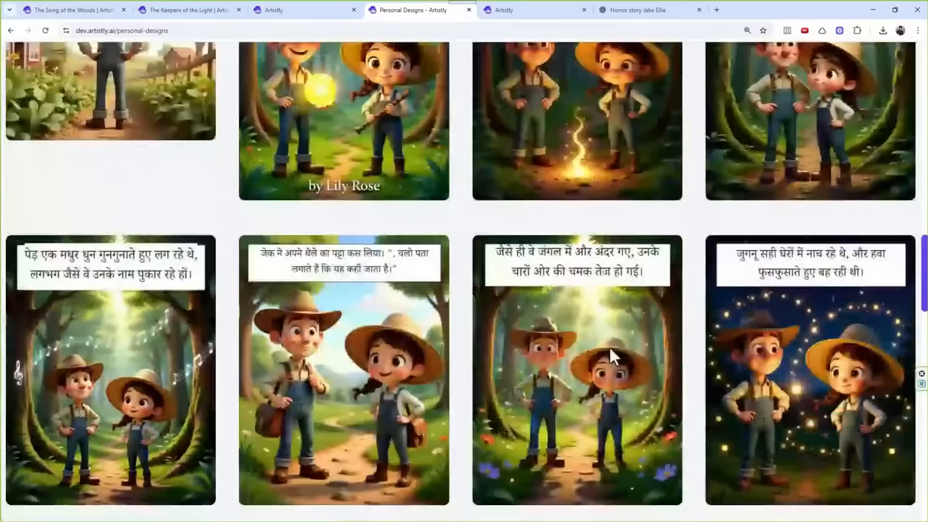
scroll(610, 349, up, 5)
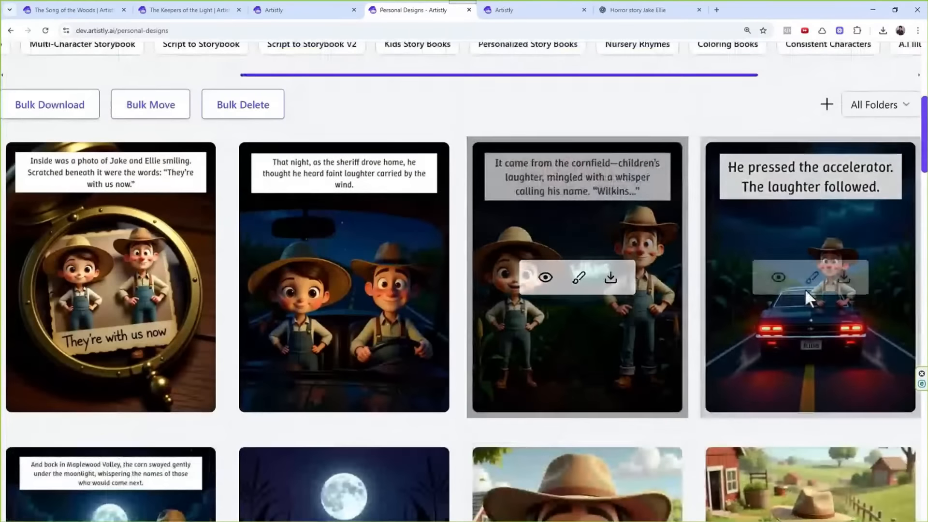
click(779, 277)
click(352, 103)
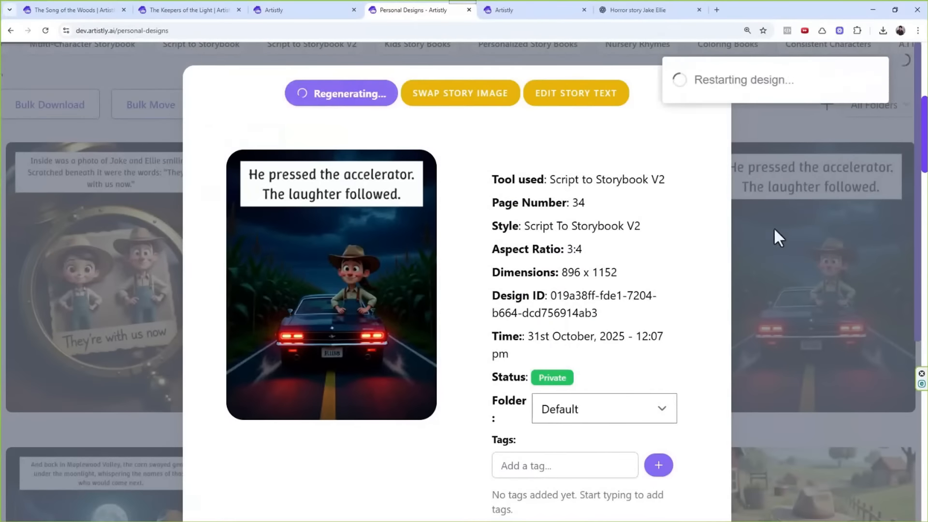
click(764, 274)
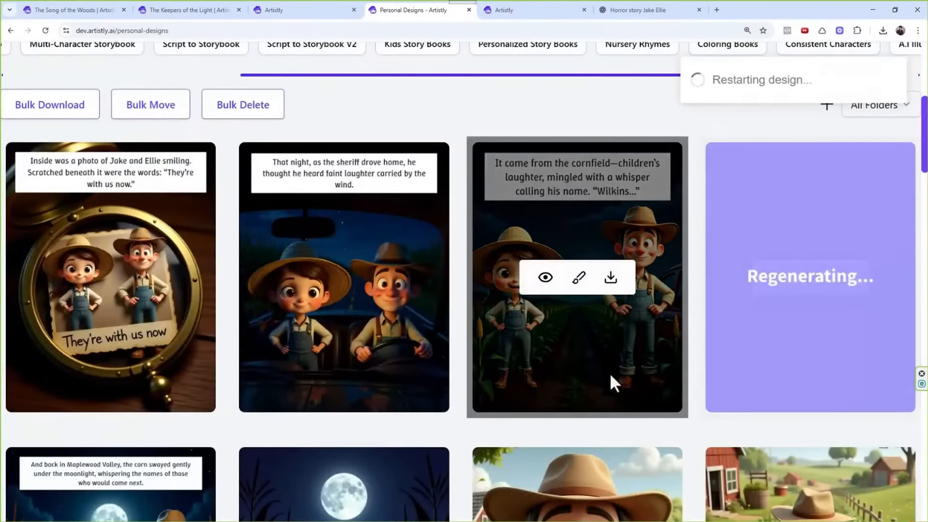
- Check page 34's regenerated image in the design gallery and regenerate the page once more
scroll(411, 311, down, 9)
scroll(410, 311, up, 10)
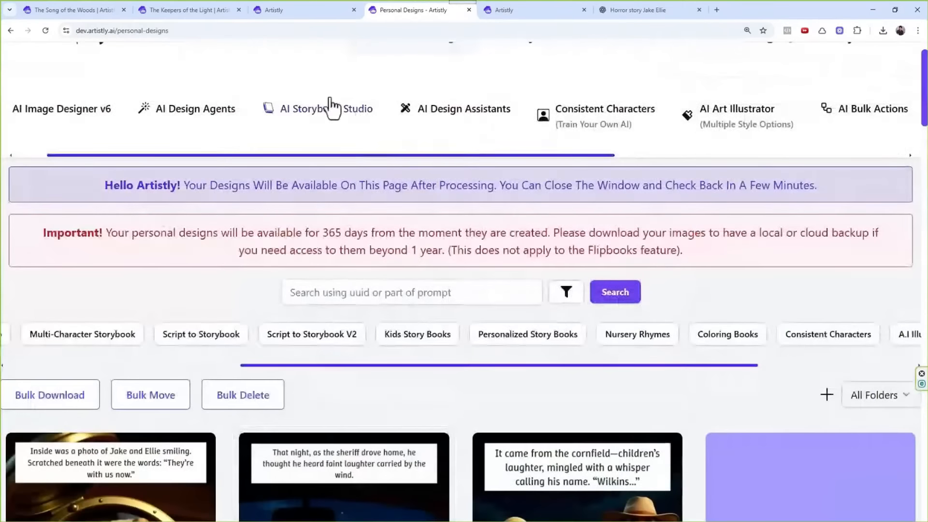
scroll(404, 390, up, 1)
scroll(379, 459, down, 4)
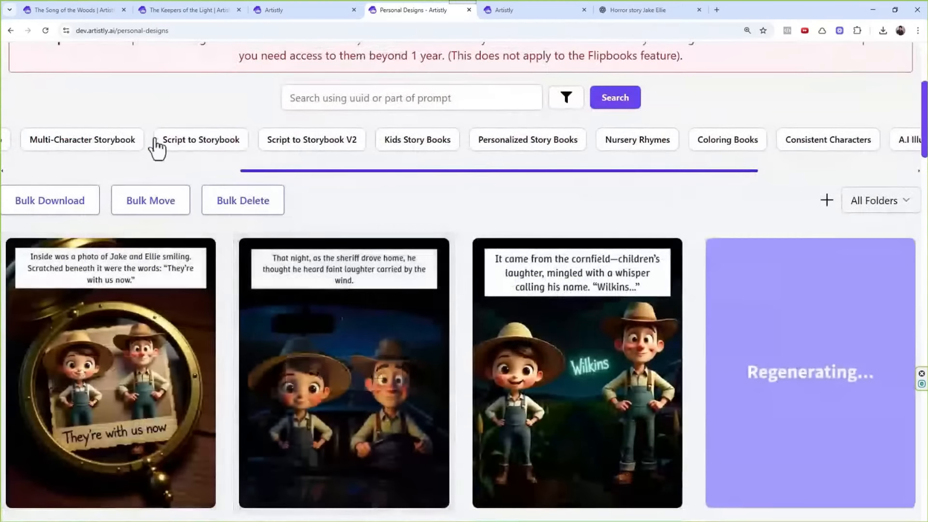
scroll(463, 246, down, 1)
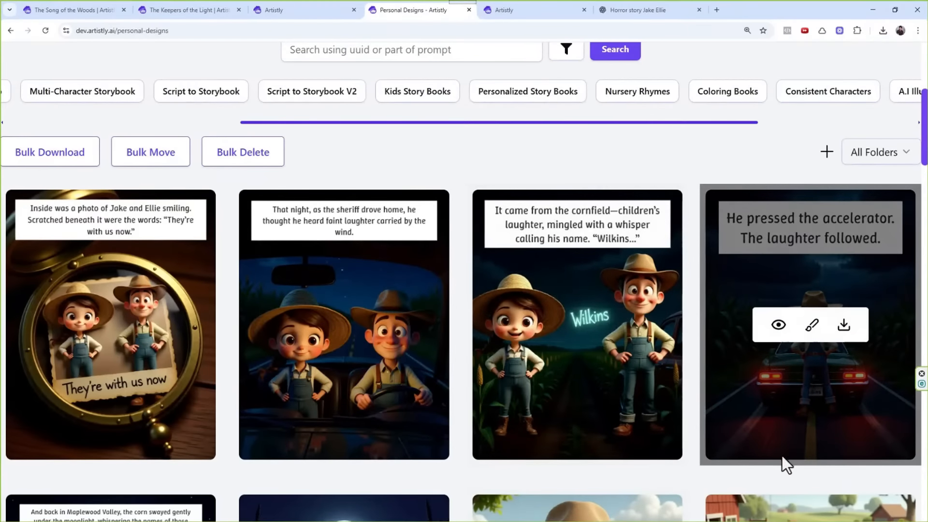
click(778, 325)
click(312, 97)
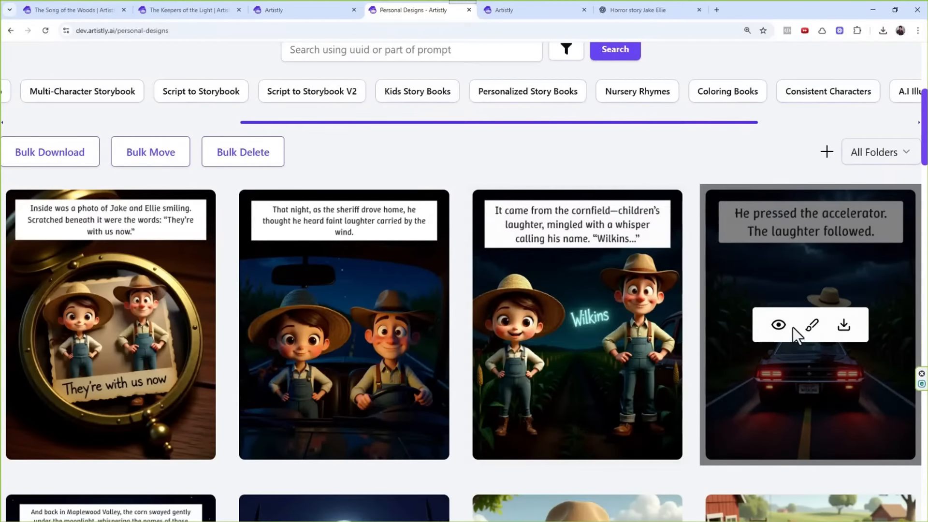
- Inspect the newest version of page 34 with its design details and close them
click(787, 323)
scroll(433, 330, down, 5)
scroll(495, 306, up, 5)
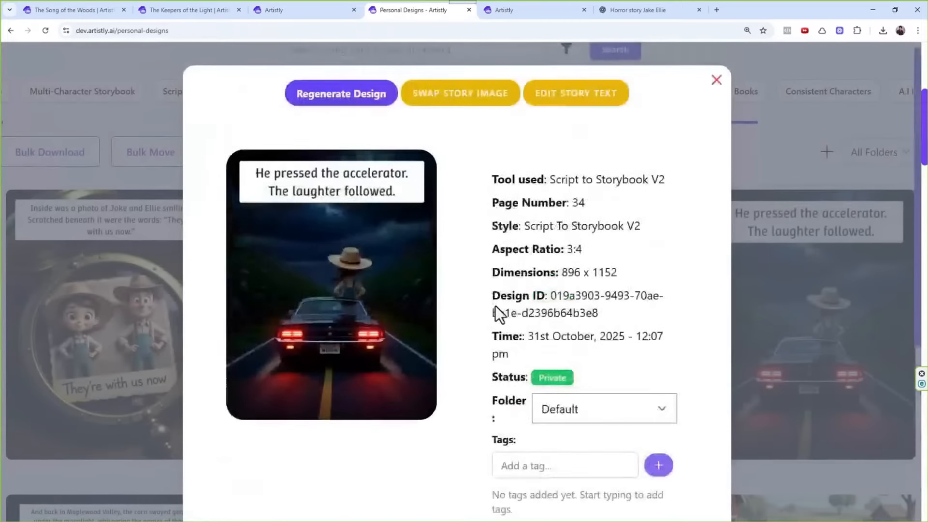
click(716, 80)
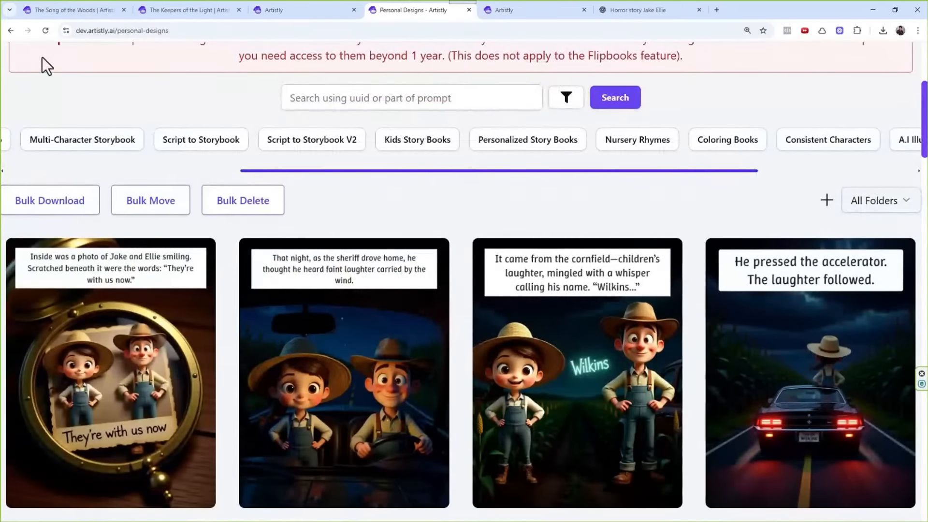
- Reload the personal designs and filter them to the Script to Storybook V2 category
click(46, 31)
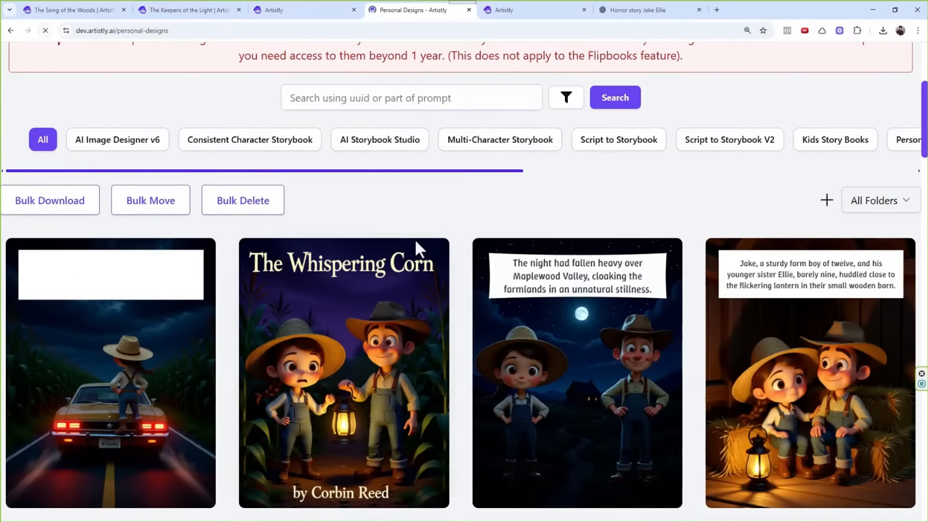
scroll(417, 239, up, 5)
scroll(541, 382, right, 7)
drag(484, 431, 344, 437)
scroll(344, 435, down, 2)
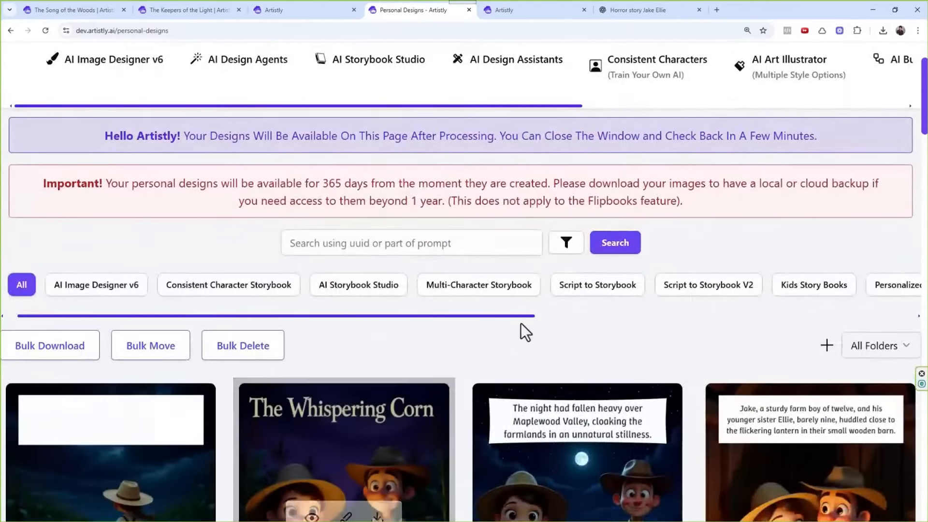
click(698, 290)
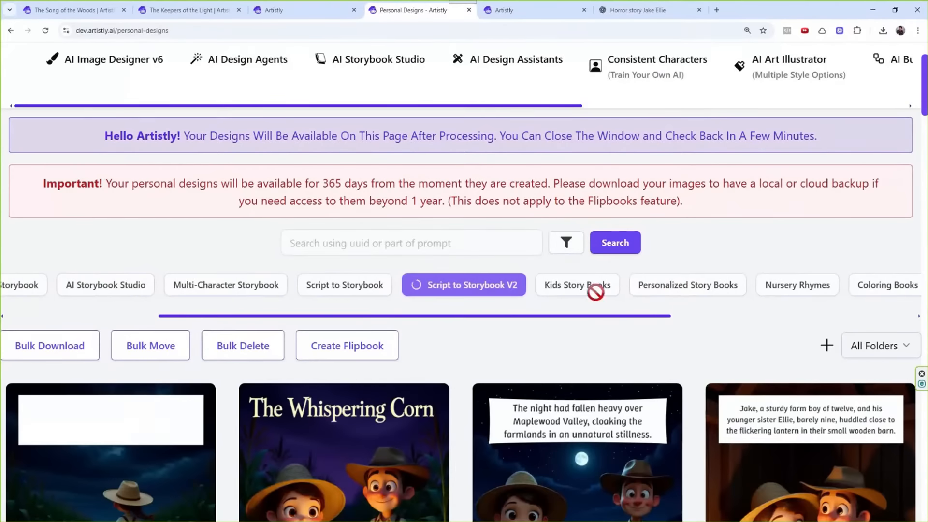
drag(320, 315, 438, 302)
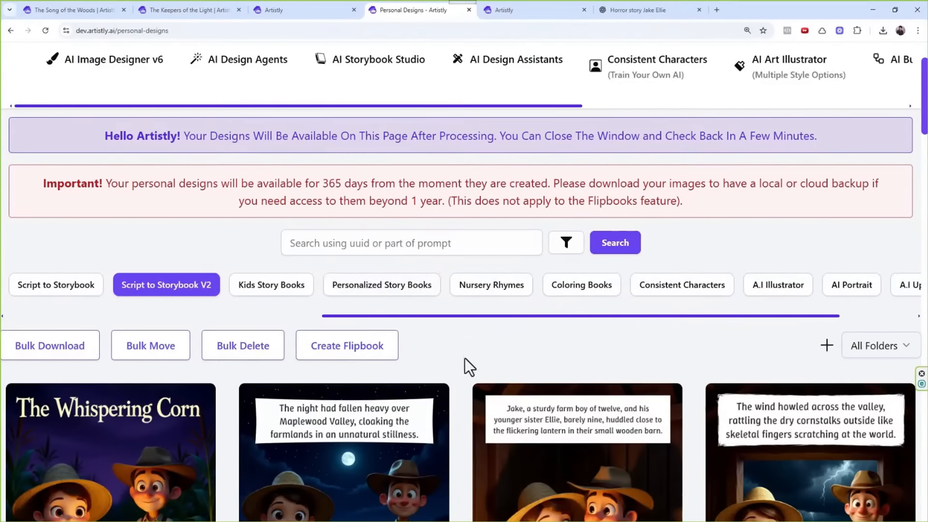
- Enable flipbook selection and select all pages of the story "The Whispering Corn"
scroll(471, 362, down, 4)
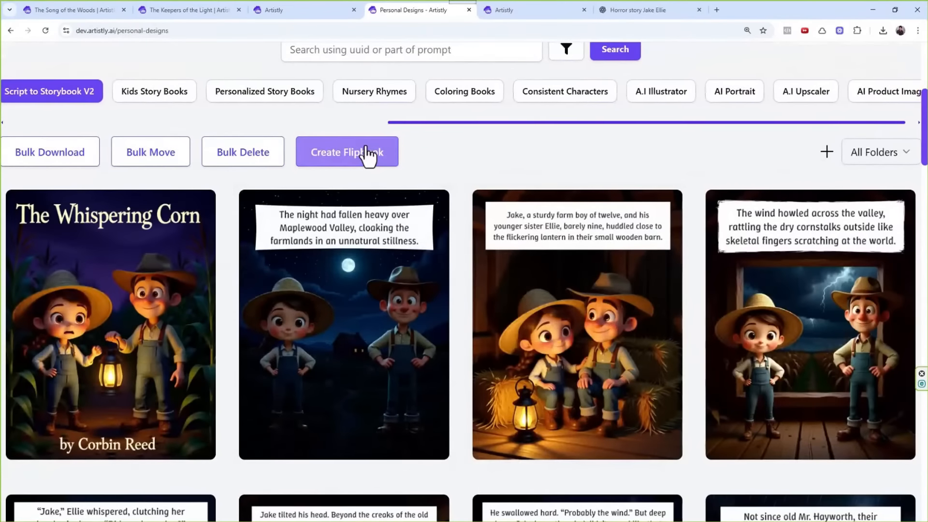
click(377, 152)
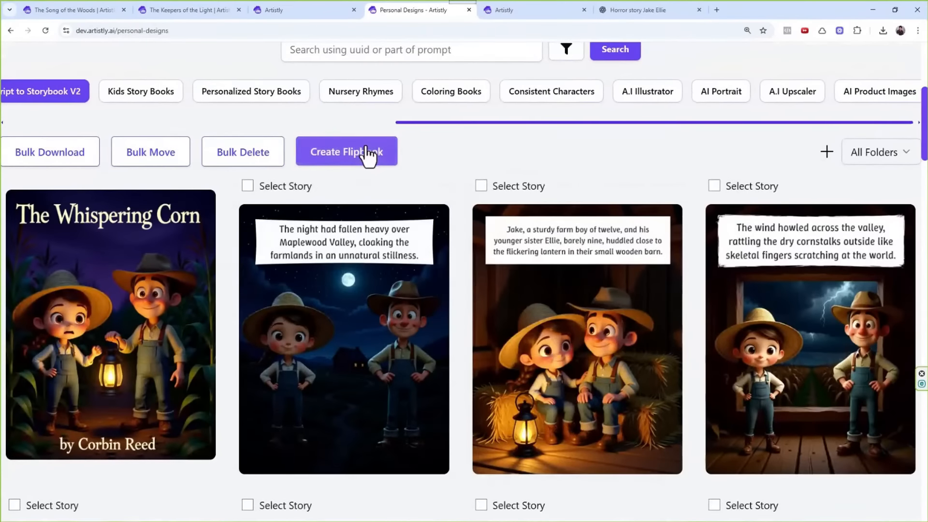
click(247, 186)
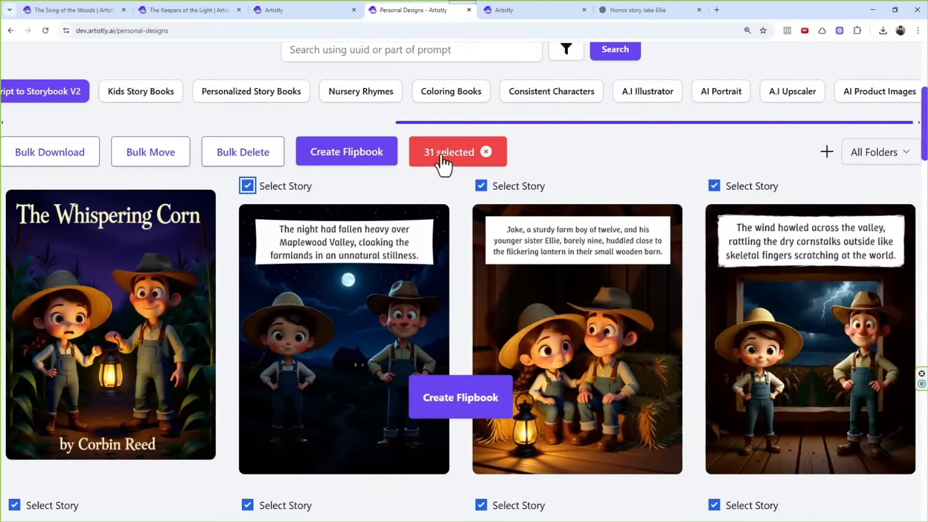
scroll(660, 242, down, 3)
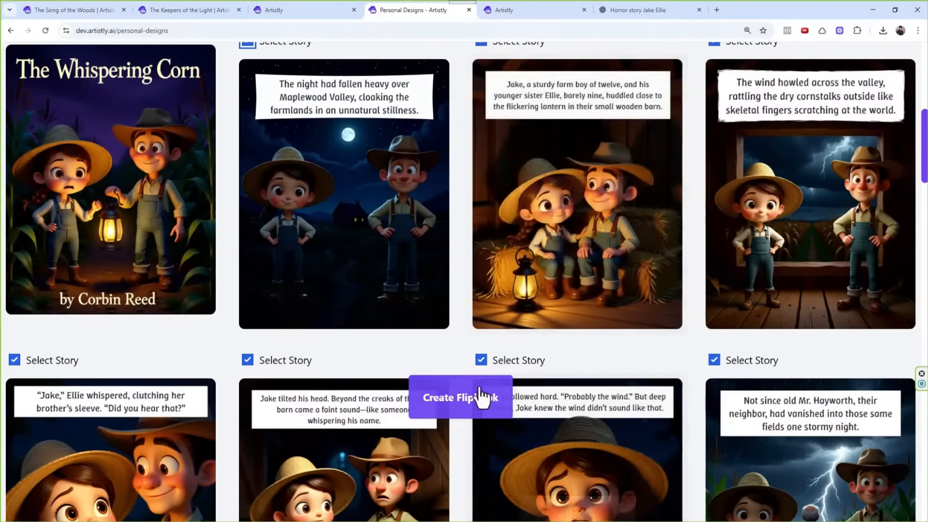
- Start creating a flipbook from the selected story and set the "The Whispering Corn" title page from the library as front cover
click(459, 402)
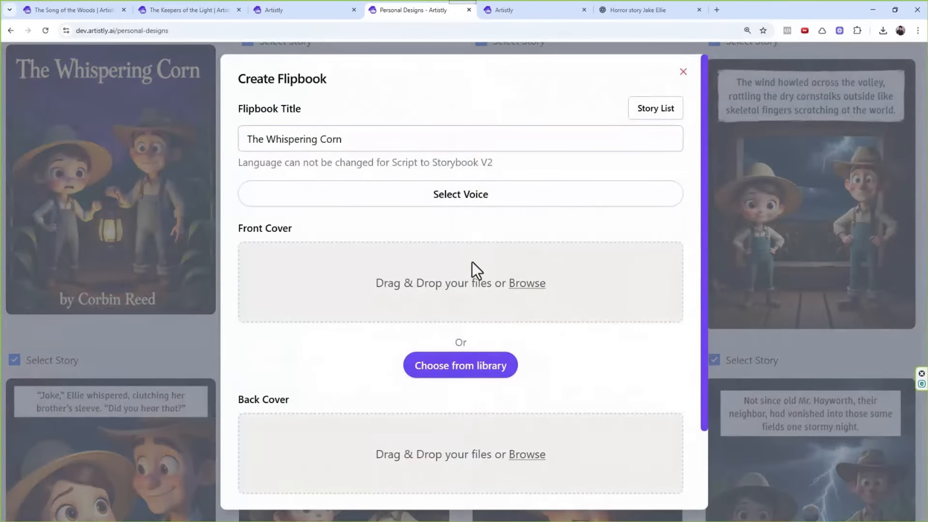
click(478, 373)
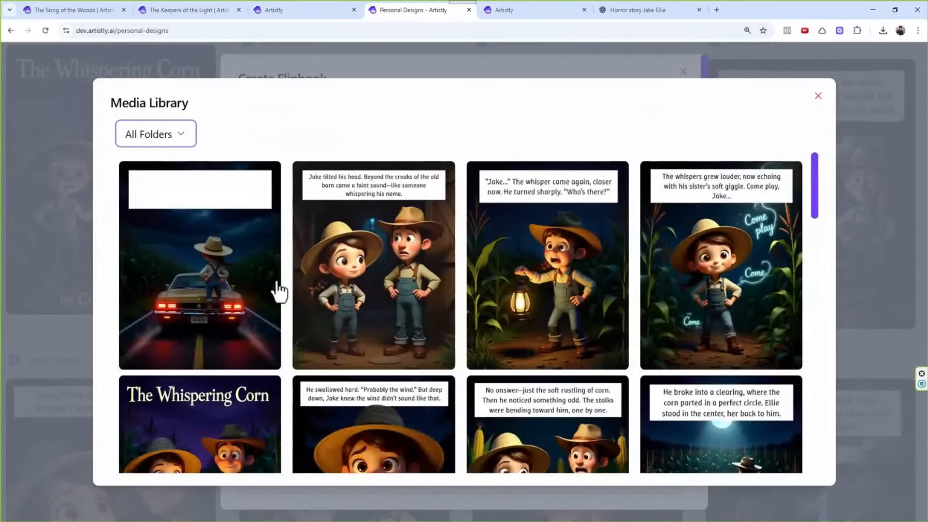
click(249, 403)
- Load more media library images until the "The End" moonlit page is found and set it as the flipbook's back cover
scroll(410, 318, down, 2)
click(477, 441)
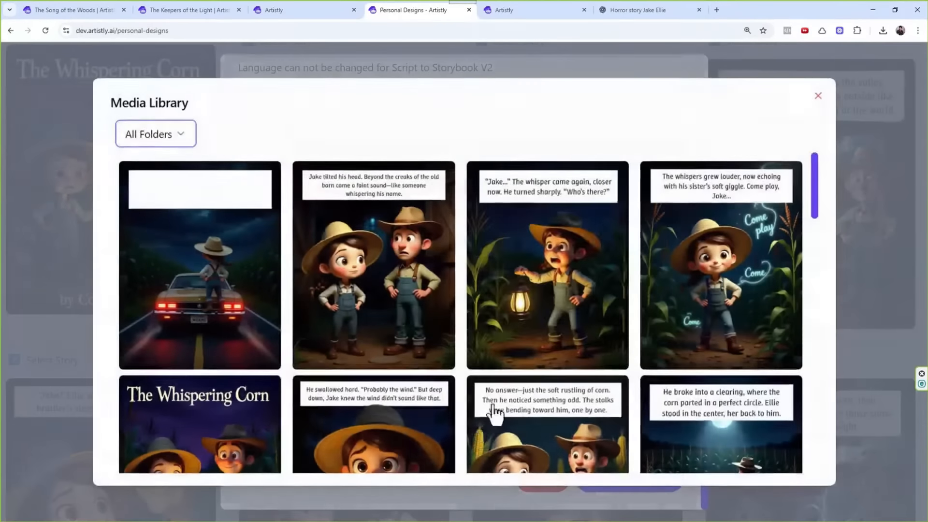
scroll(563, 222, down, 5)
scroll(568, 222, down, 5)
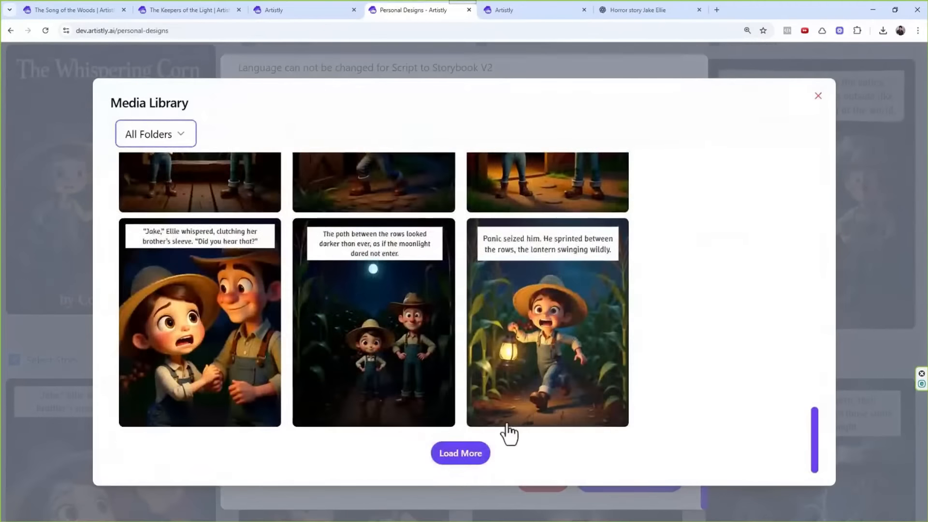
click(460, 453)
scroll(549, 231, down, 15)
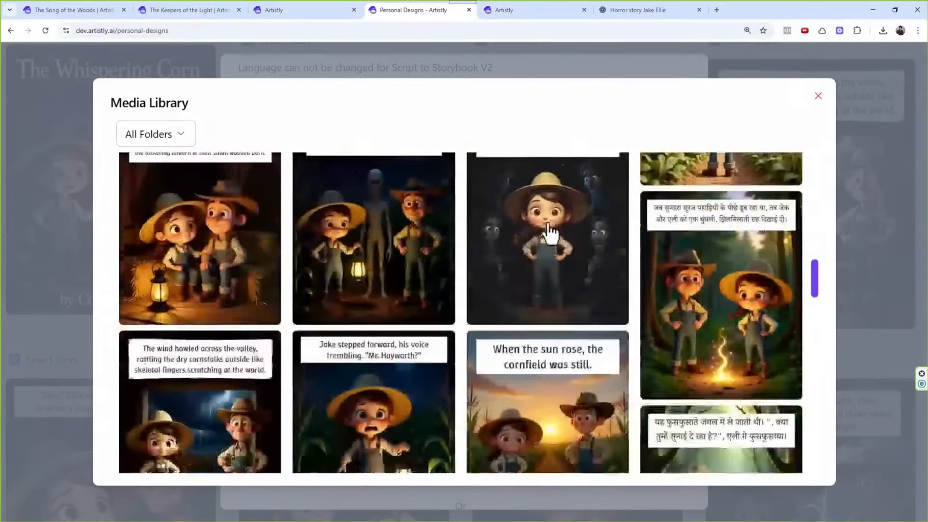
scroll(549, 232, down, 12)
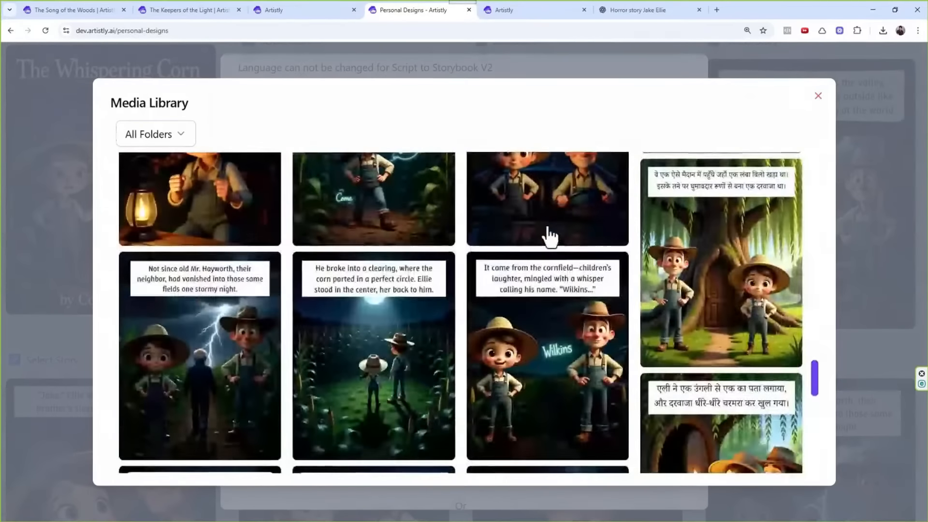
scroll(549, 237, down, 3)
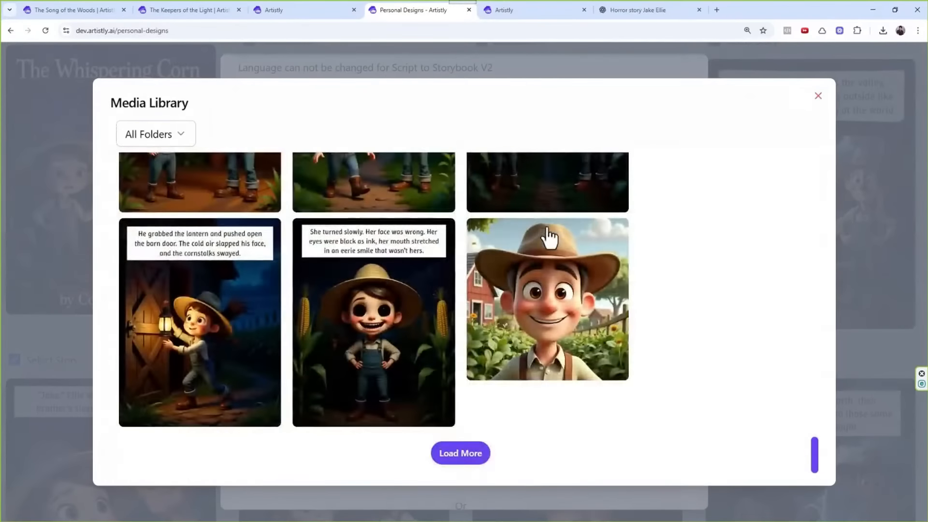
click(476, 454)
scroll(798, 184, down, 2)
drag(814, 188, 817, 404)
scroll(818, 403, down, 10)
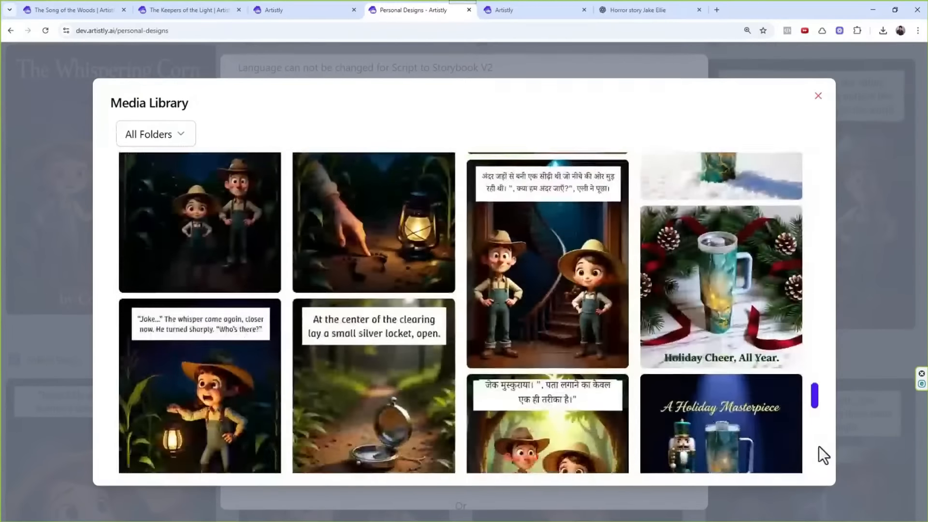
scroll(825, 470, down, 8)
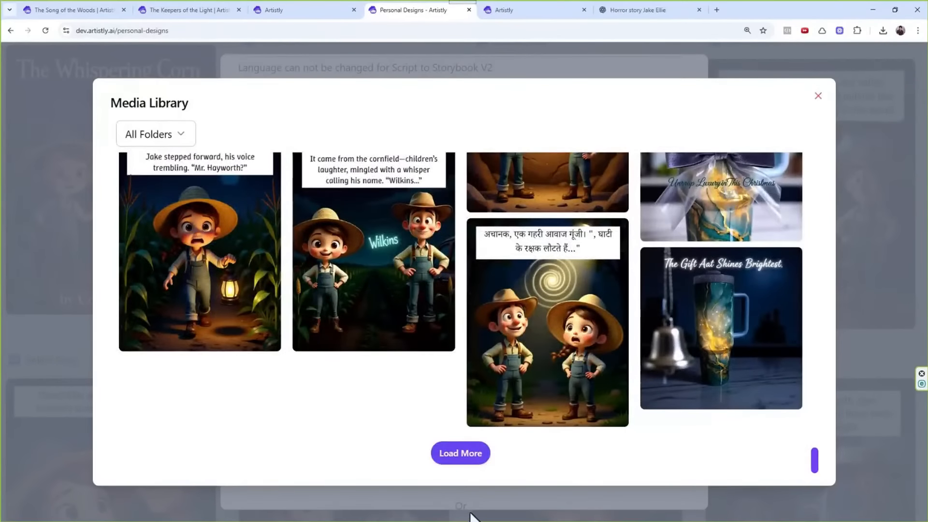
click(456, 461)
drag(814, 165, 804, 200)
scroll(288, 285, up, 3)
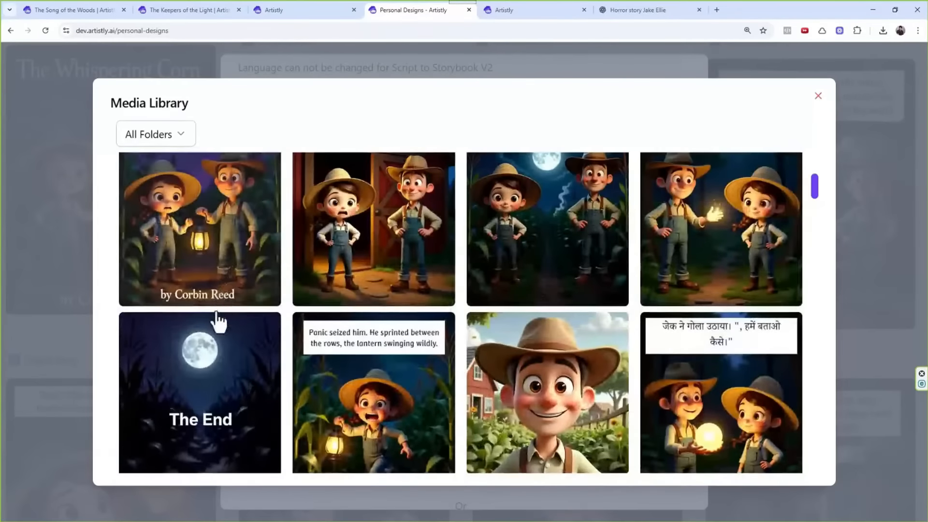
click(215, 338)
- Create the flipbook with both covers and check its status and page count in My Flipbooks
scroll(517, 288, down, 2)
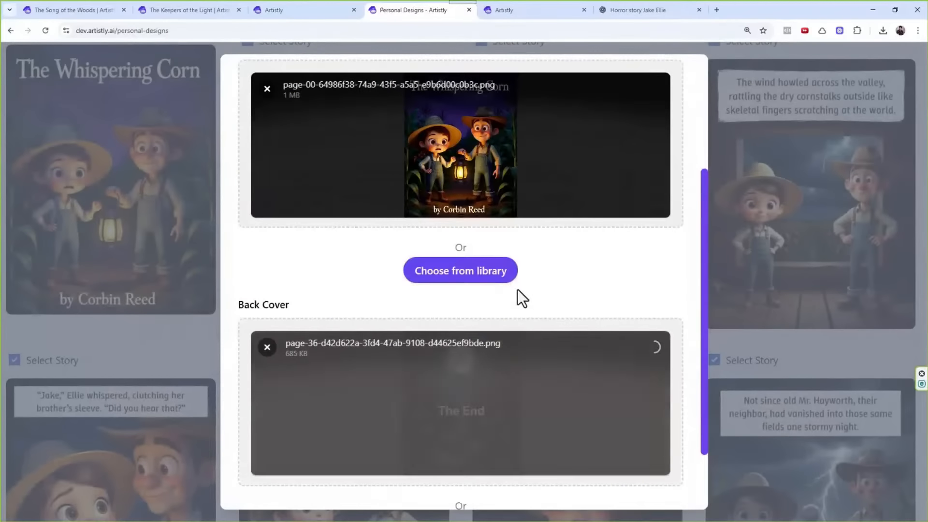
scroll(593, 318, down, 2)
click(652, 487)
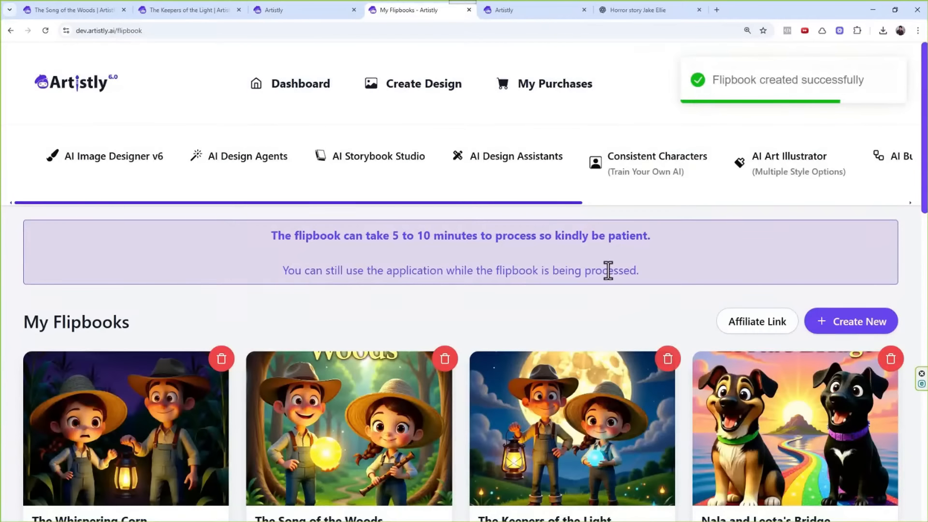
scroll(607, 269, down, 4)
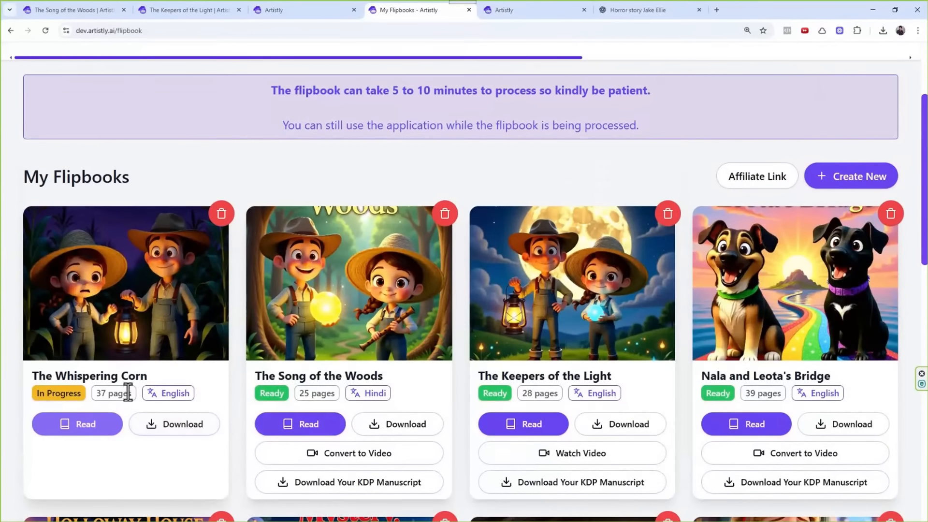
drag(125, 392, 92, 397)
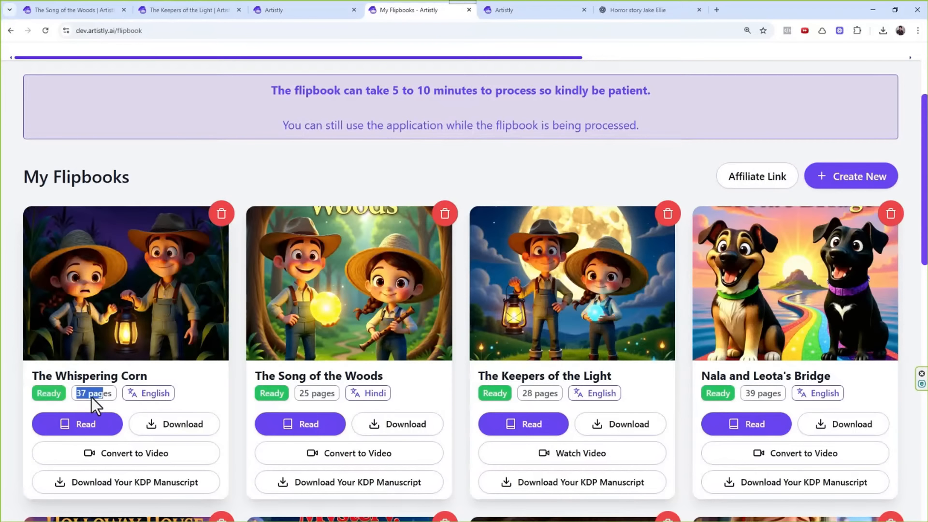
- Open the flipbook "The Whispering Corn", page through its spreads to review the illustrations and story text, and close it
click(93, 427)
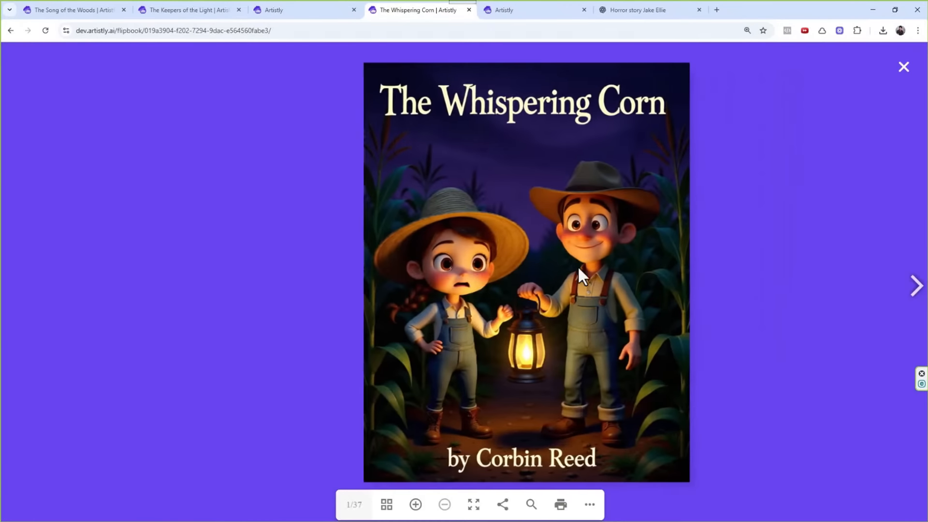
click(915, 285)
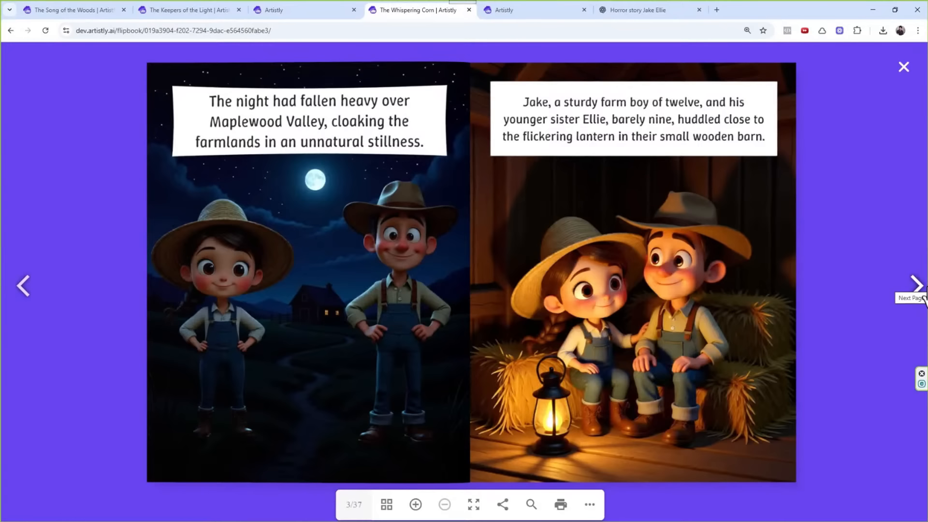
click(923, 298)
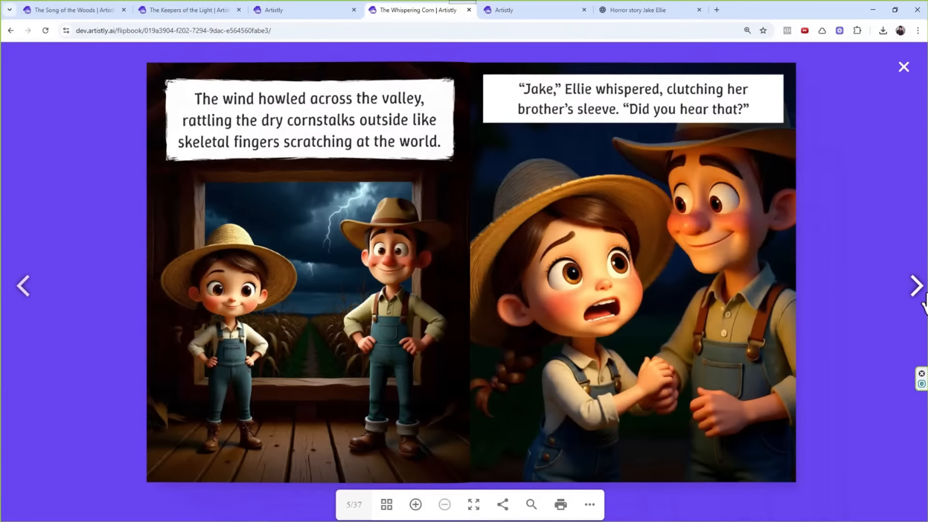
click(923, 298)
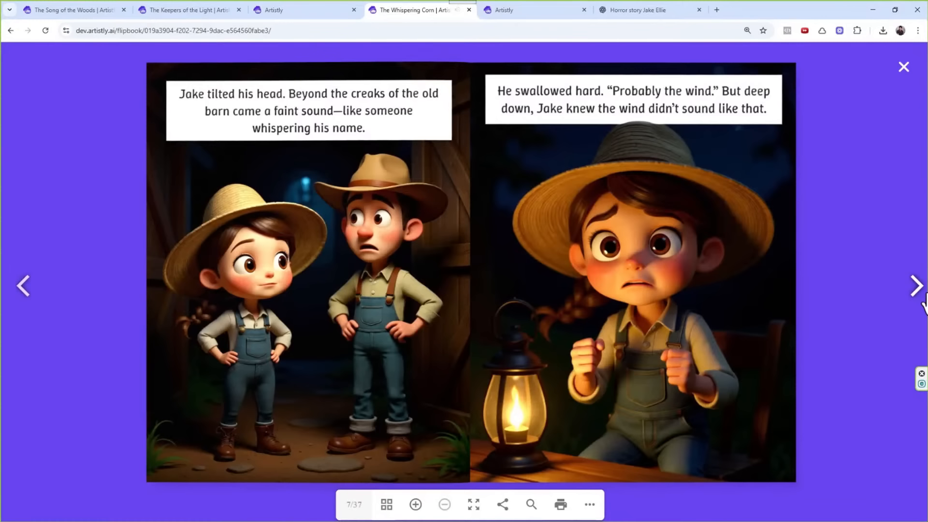
click(923, 297)
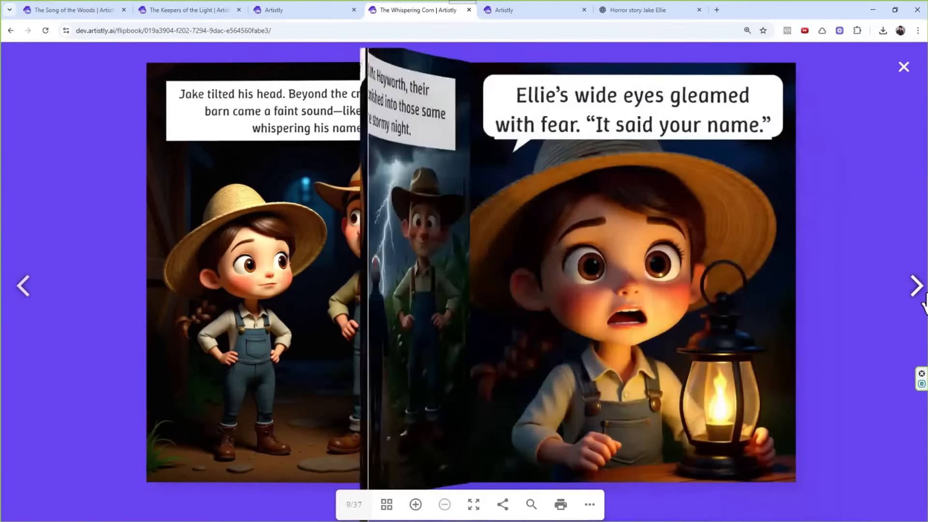
click(923, 300)
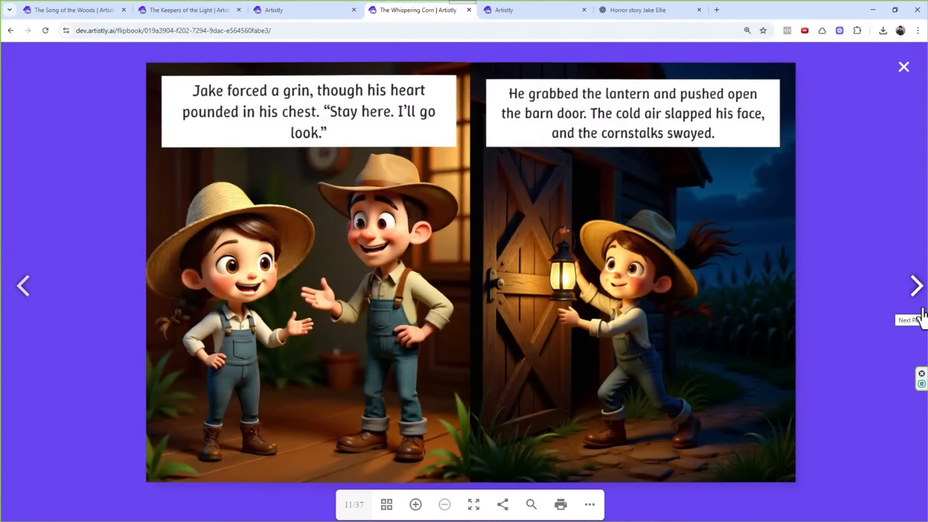
click(922, 317)
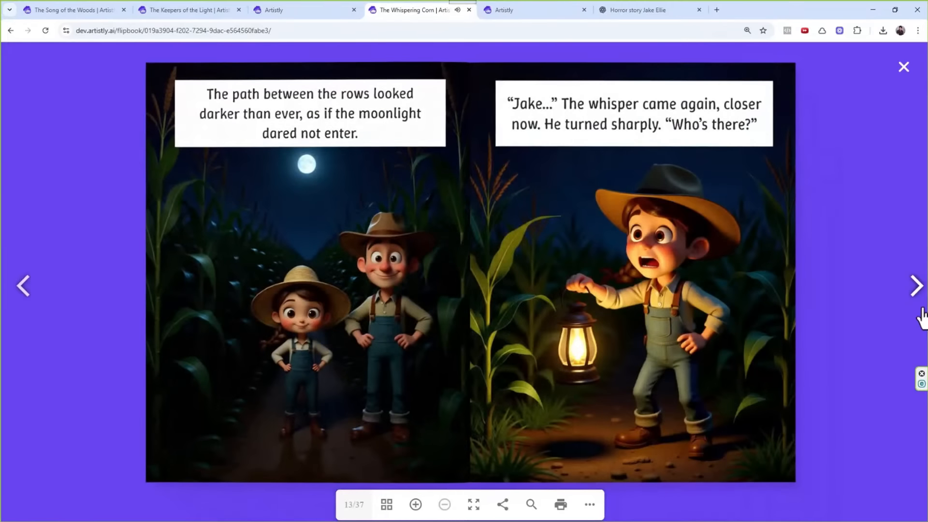
click(922, 316)
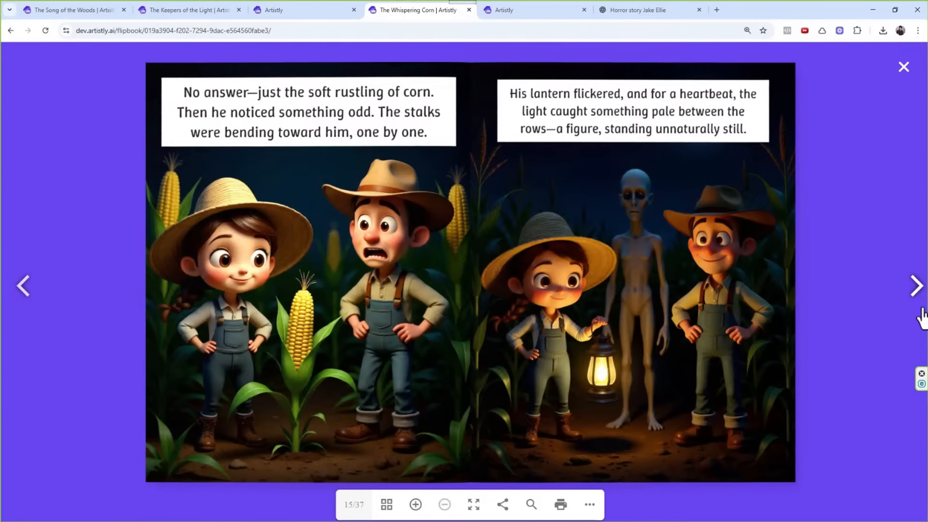
click(920, 317)
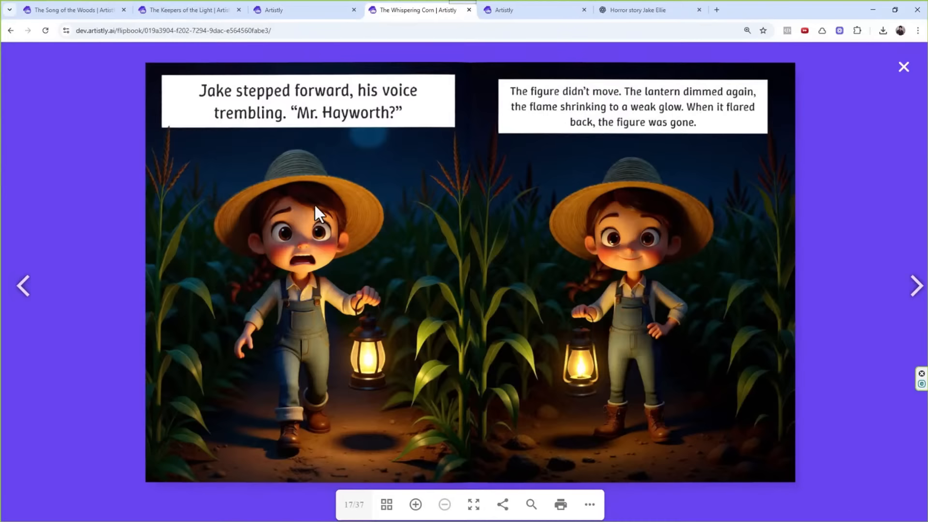
click(918, 292)
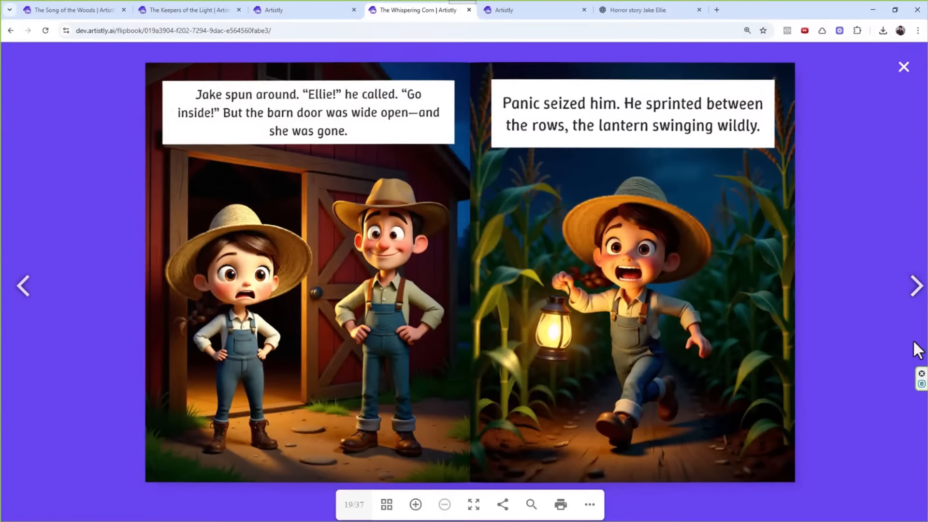
click(917, 292)
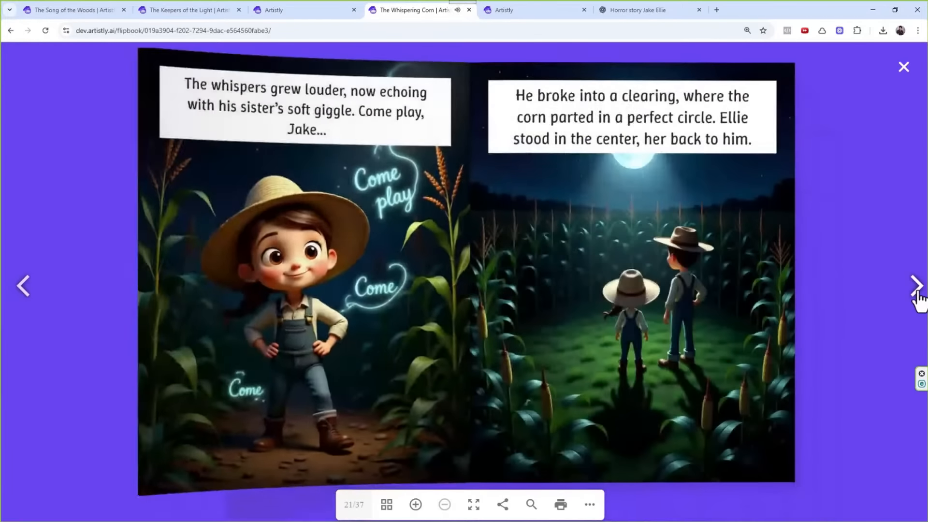
click(916, 292)
click(916, 292)
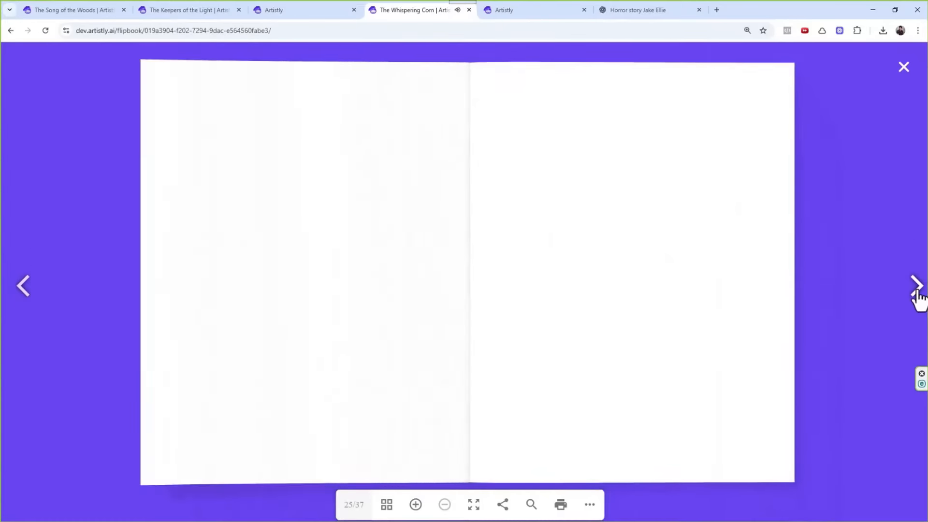
click(917, 292)
click(917, 292)
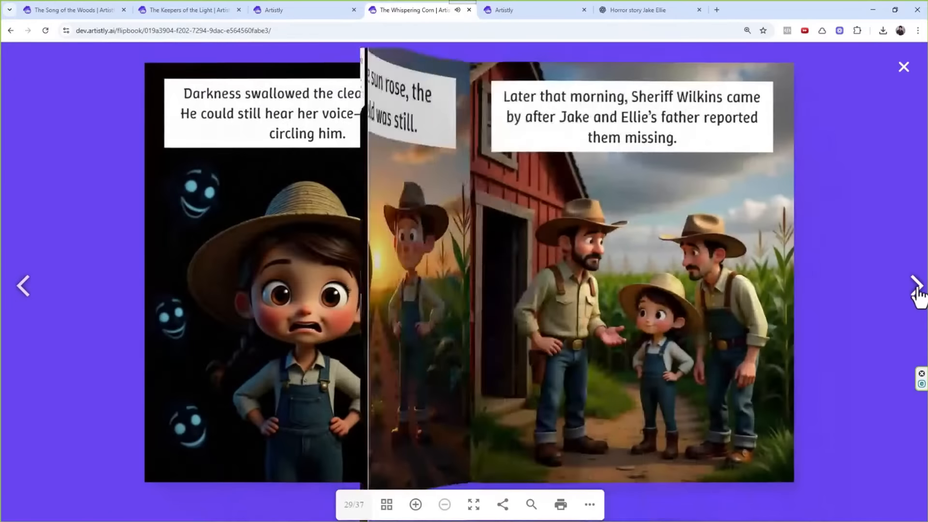
click(916, 292)
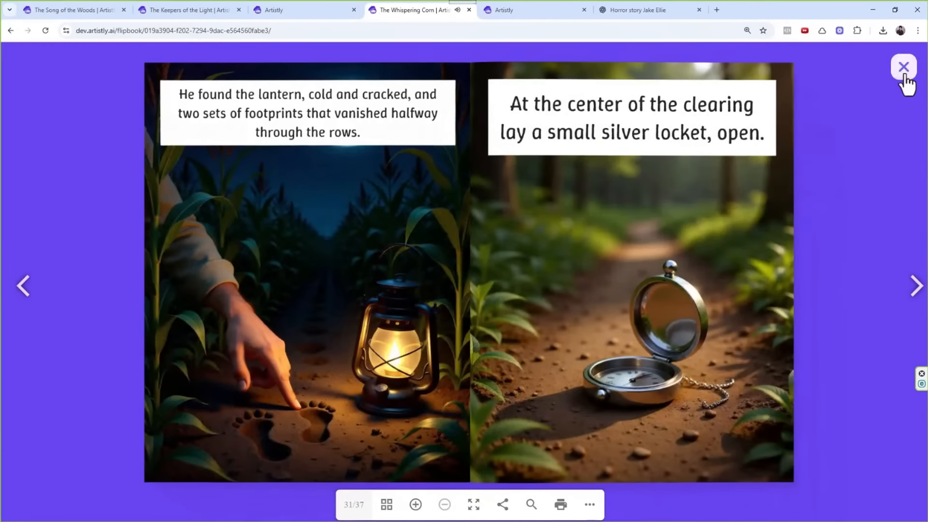
click(904, 76)
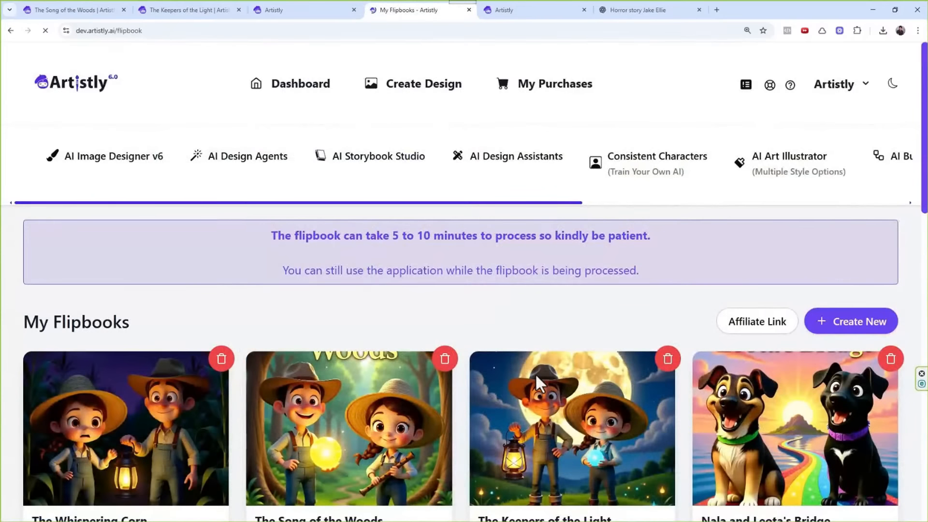
- Start a new story with Script To Storybook V2 in the AI Storybook Studio
click(379, 167)
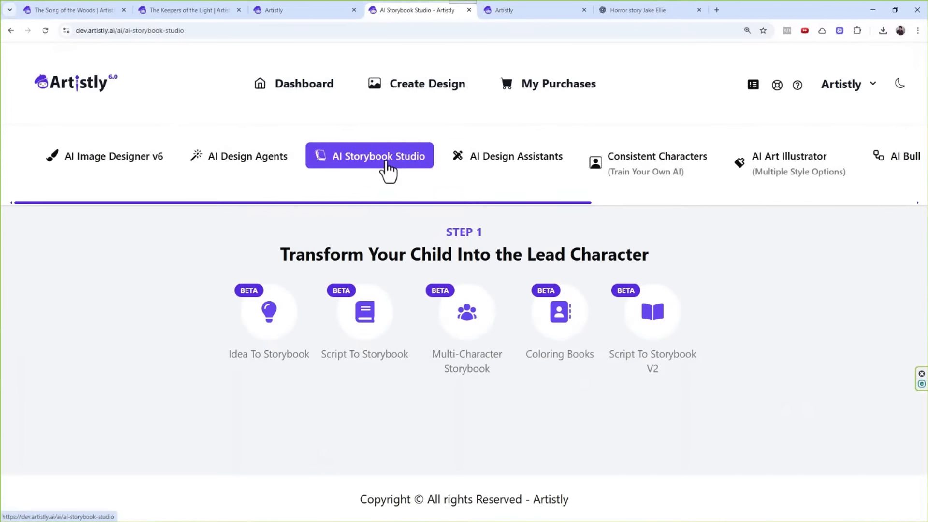
click(675, 320)
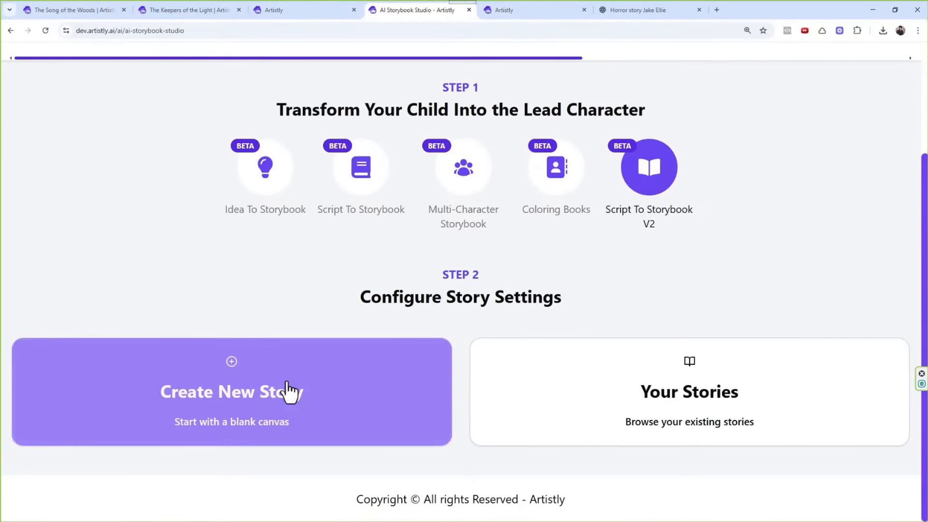
click(286, 389)
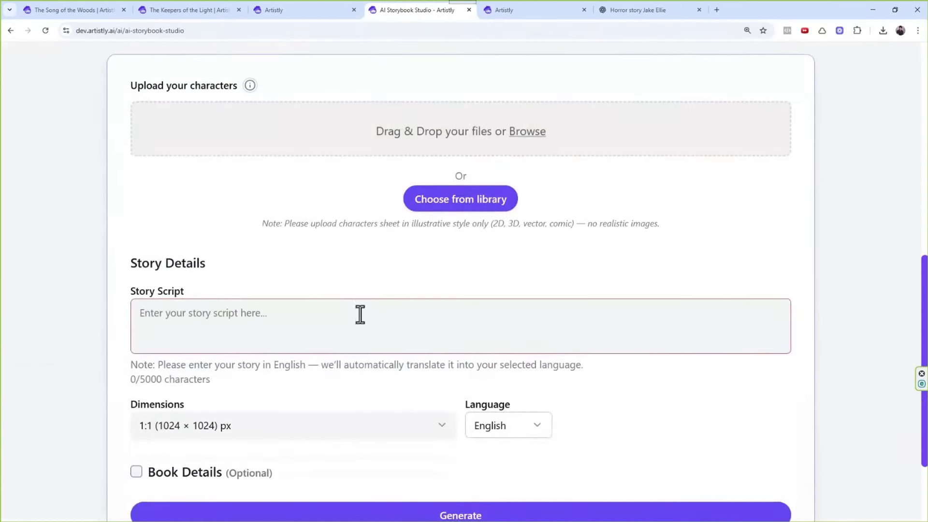
click(360, 314)
text(A highly detailed, expressive children’s storybook illustration showing Sheriff Wilkins's car speeding away down the road, its red taillights cutting through the darkness. The perspective is from behind, showing the car fleeing the ominous cornfield. The atmosphere is one of panic and escape. At the top of the image, a large white rectangular box spanning from left to right is left completely empty for the story text. The style is a dynamic, cinematic digital painting.)
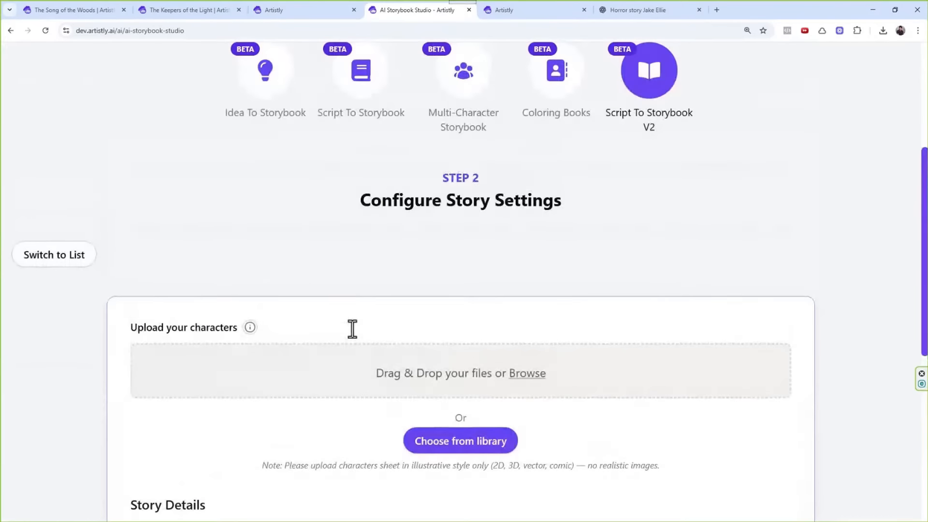
key(ctrl+a)
key(BackSpace)
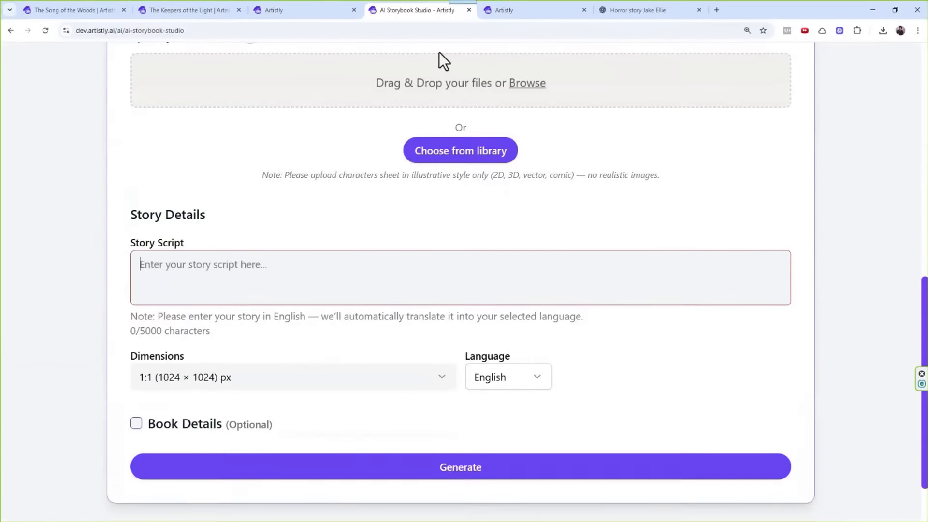
- Fill the story script with the Jake and Ellie horror story from the ChatGPT conversation and add the Jake and Ellie character sheet
click(617, 10)
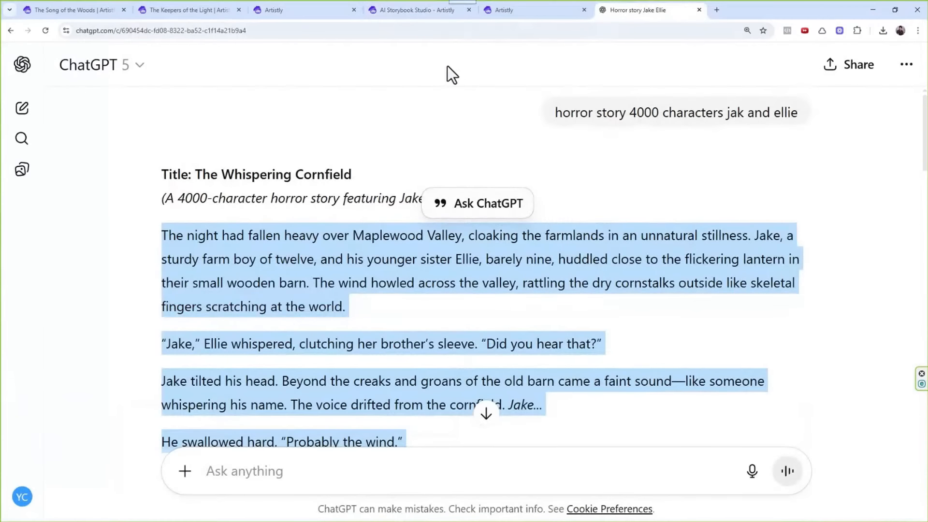
click(425, 17)
key(ctrl+v)
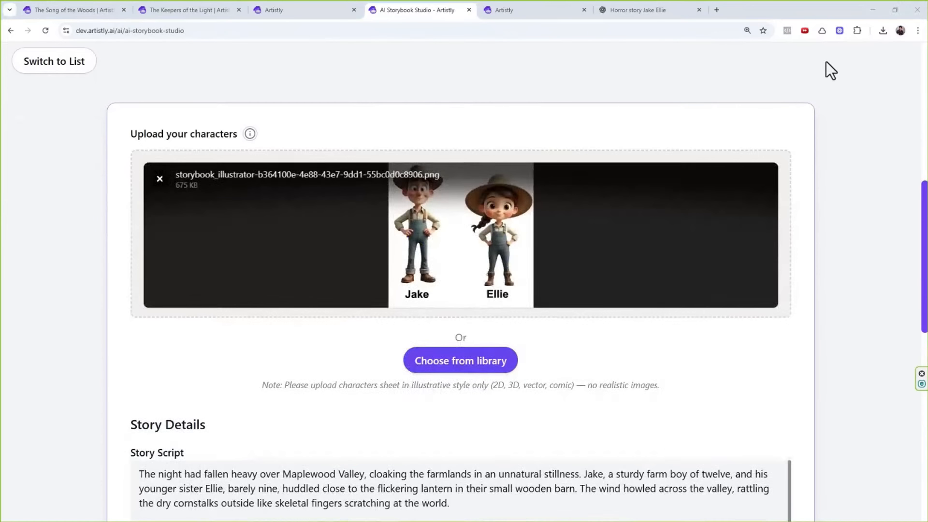
- Set the storybook's dimensions to 3:4 (896 × 1152) px and its language to Hindi, and generate it
scroll(449, 282, down, 15)
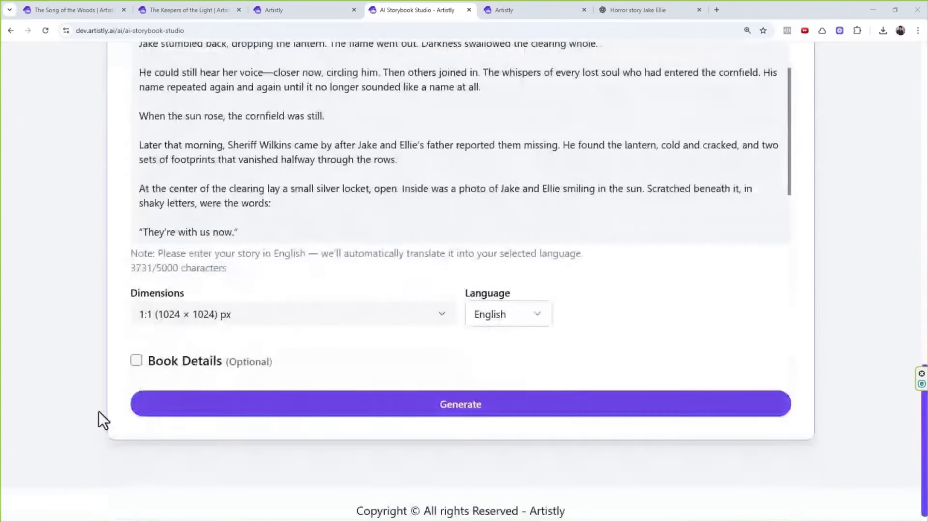
click(205, 319)
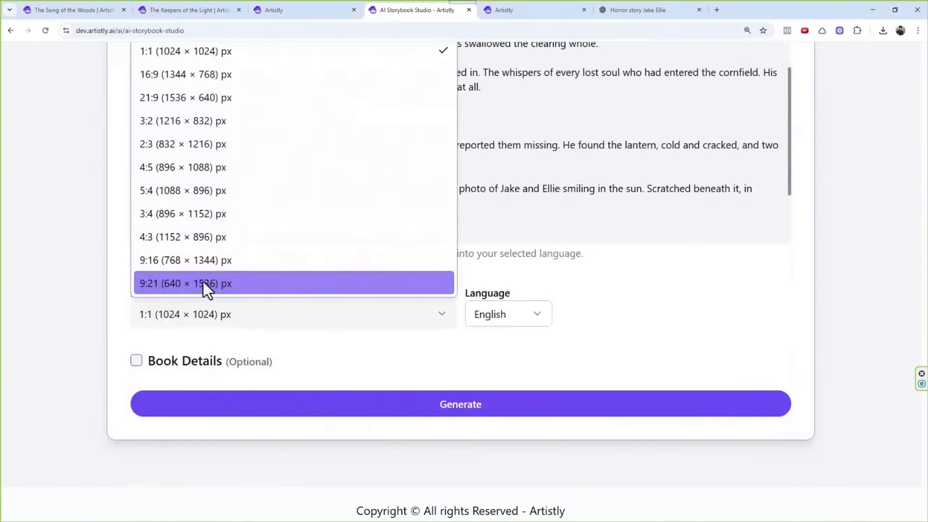
click(182, 213)
click(513, 316)
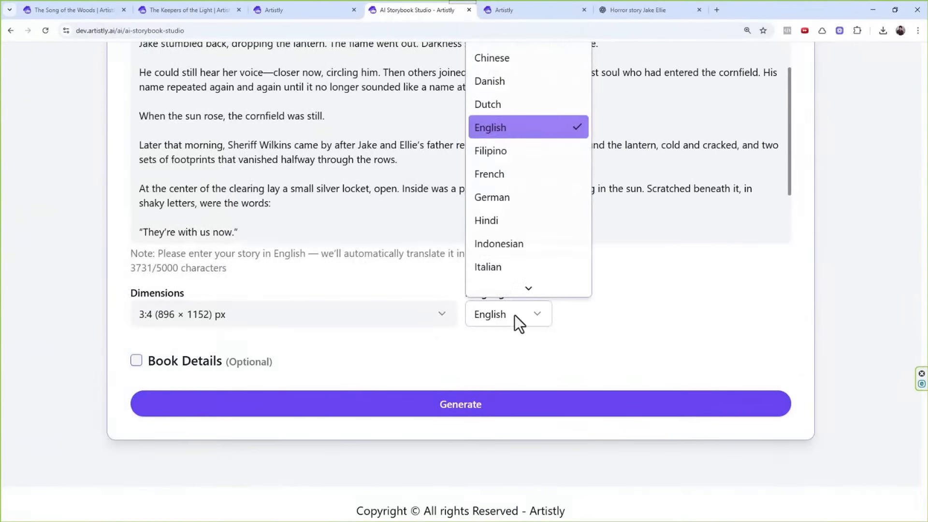
click(520, 227)
click(528, 407)
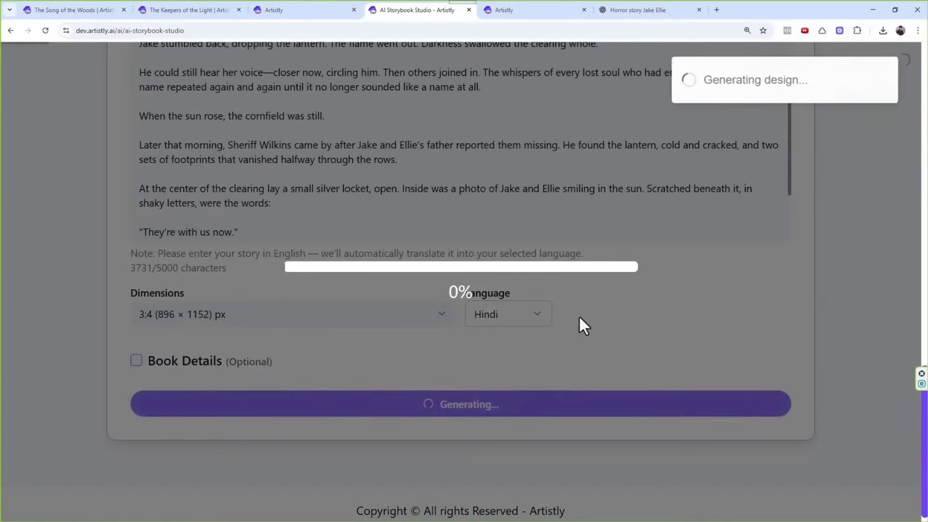
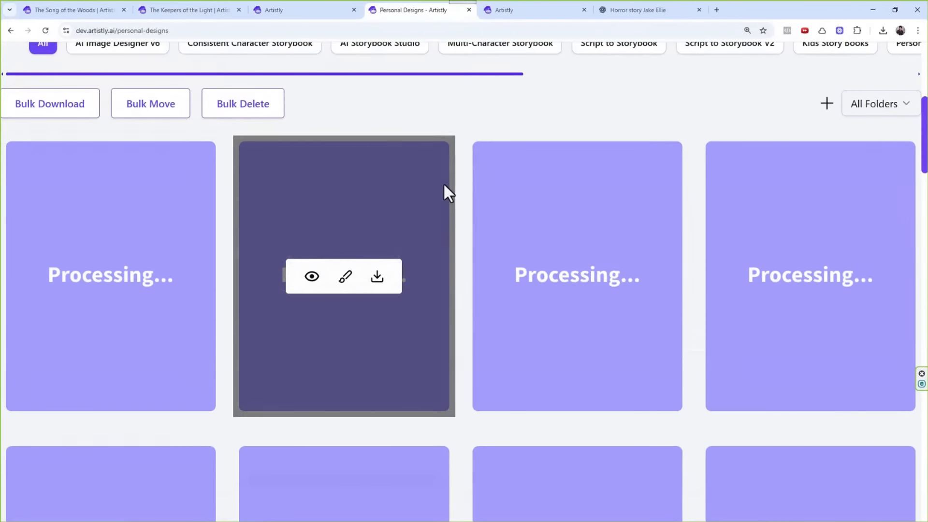
- Examine the newly generated Hindi story pages in Personal Designs and open the details of the page captioned with Jake's and Ellie's names
scroll(444, 189, down, 5)
scroll(491, 149, down, 8)
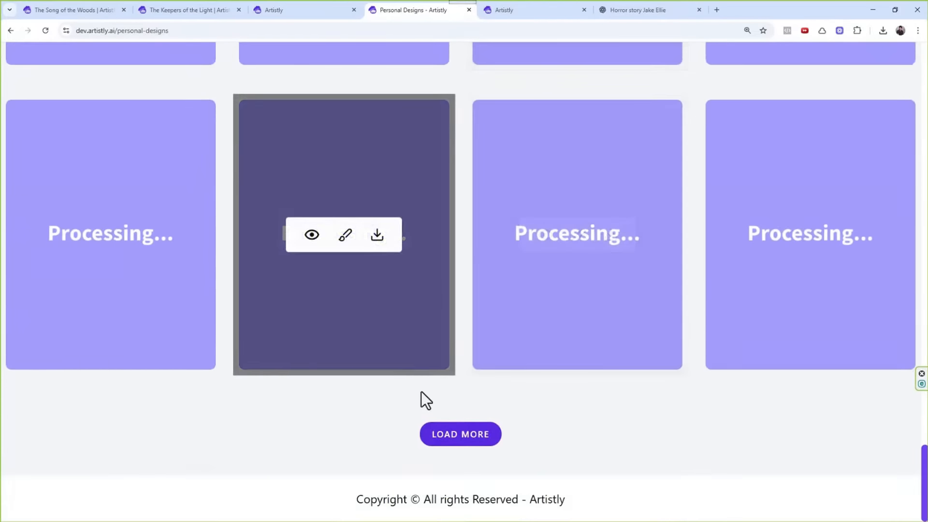
click(442, 437)
scroll(435, 280, down, 8)
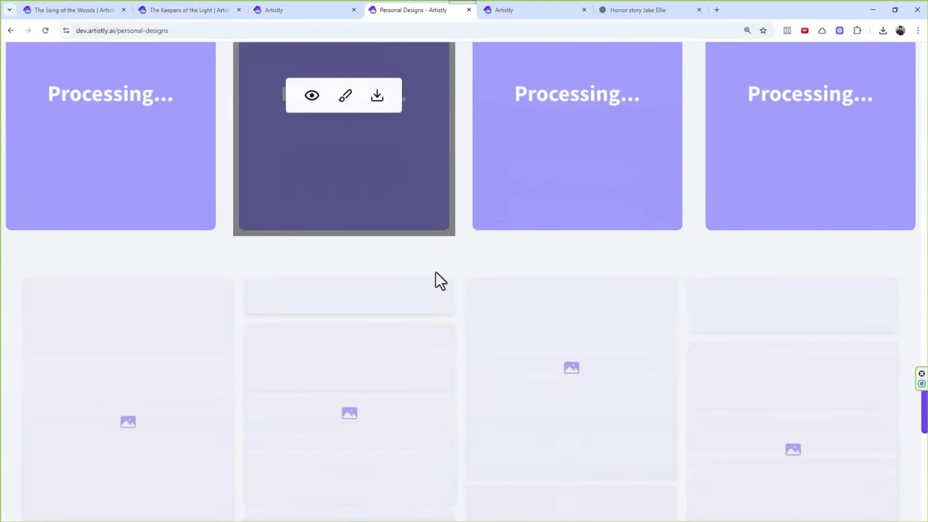
scroll(516, 208, up, 5)
scroll(511, 230, down, 8)
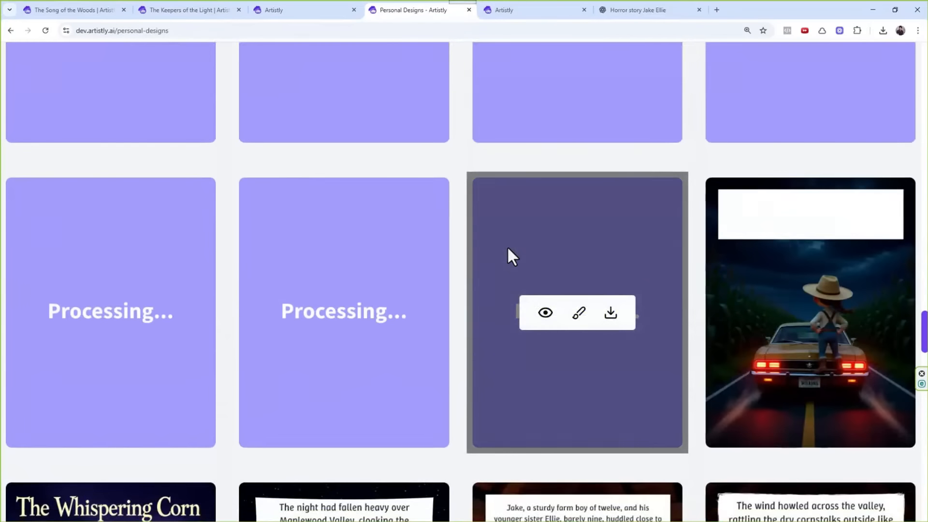
scroll(507, 248, up, 15)
scroll(506, 248, down, 1)
scroll(508, 248, up, 4)
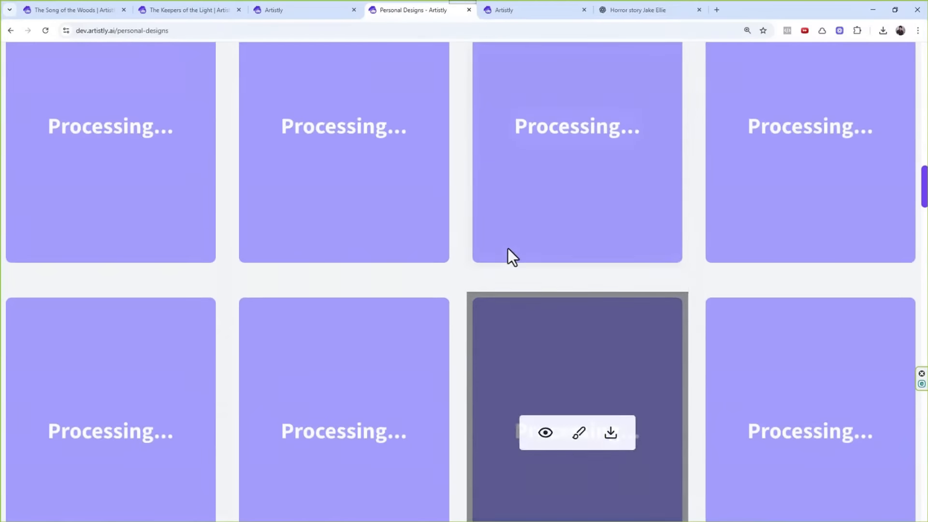
scroll(514, 238, up, 4)
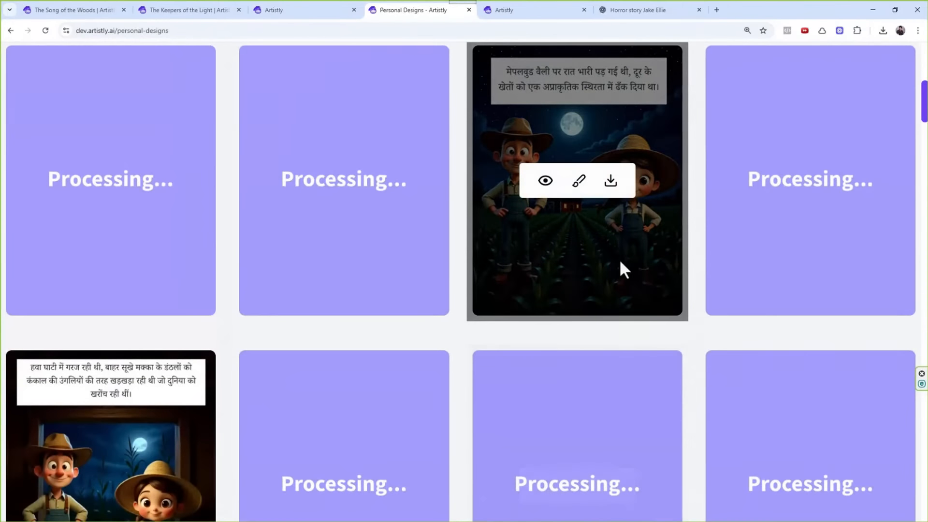
scroll(327, 264, down, 3)
scroll(326, 259, up, 4)
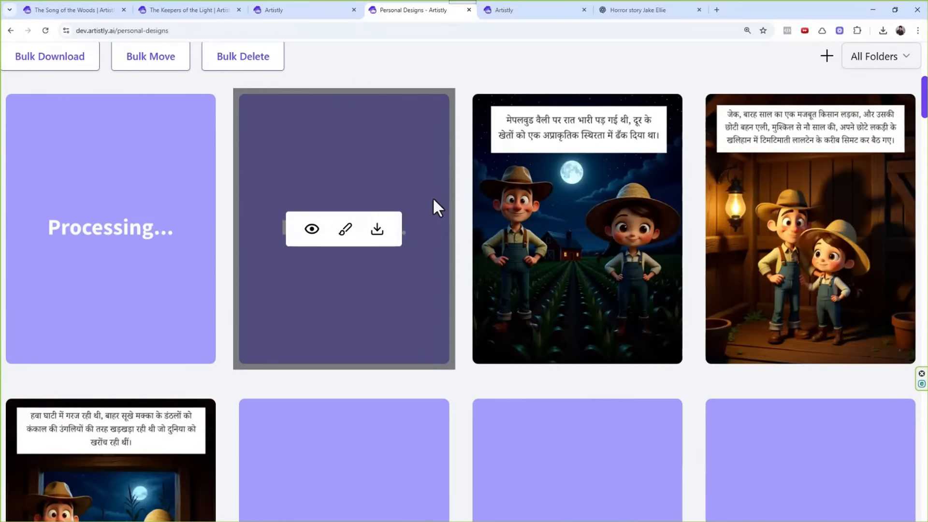
scroll(388, 305, down, 2)
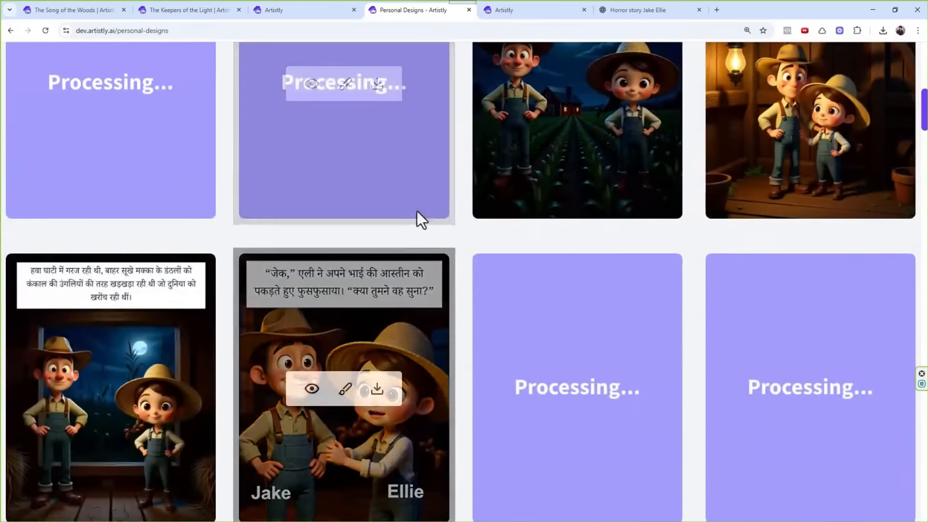
click(314, 384)
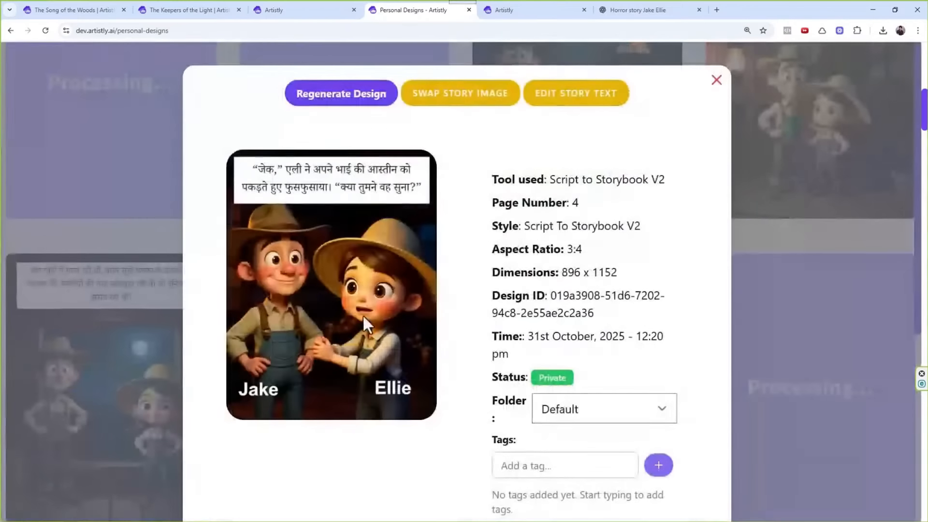
- Regenerate the designs of pages 4 and 5 of the Hindi story
click(344, 97)
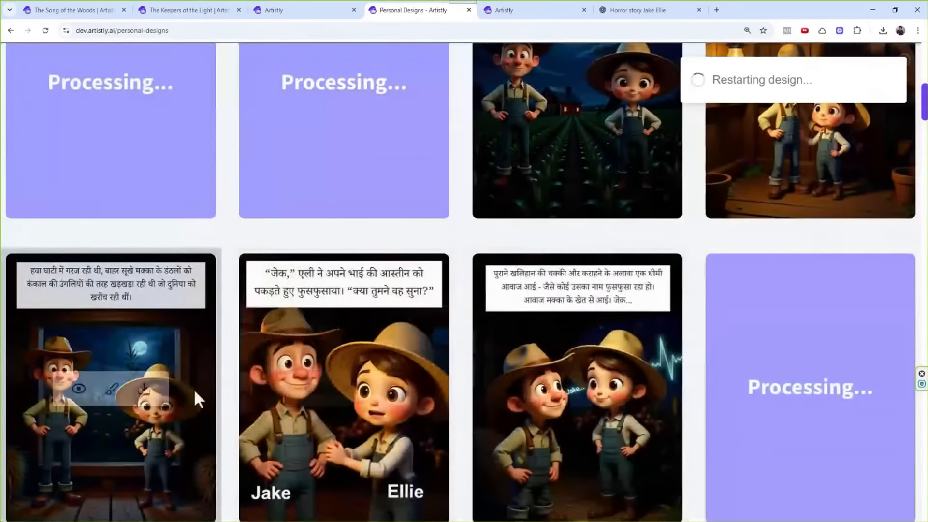
mouse_move(358, 438)
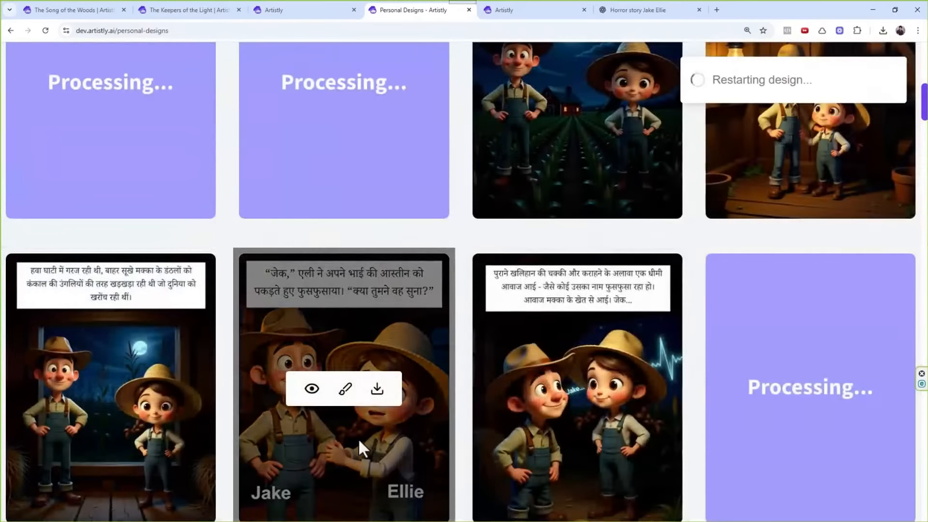
scroll(435, 368, down, 1)
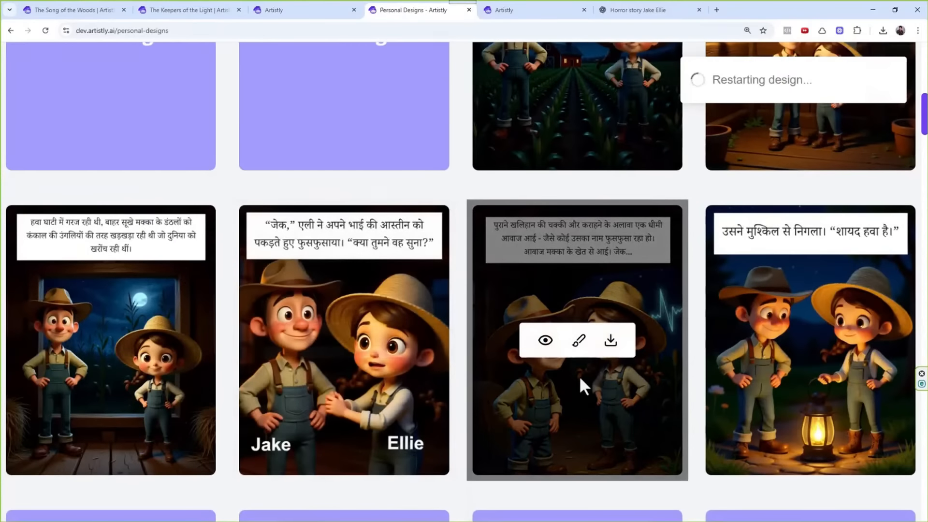
click(544, 341)
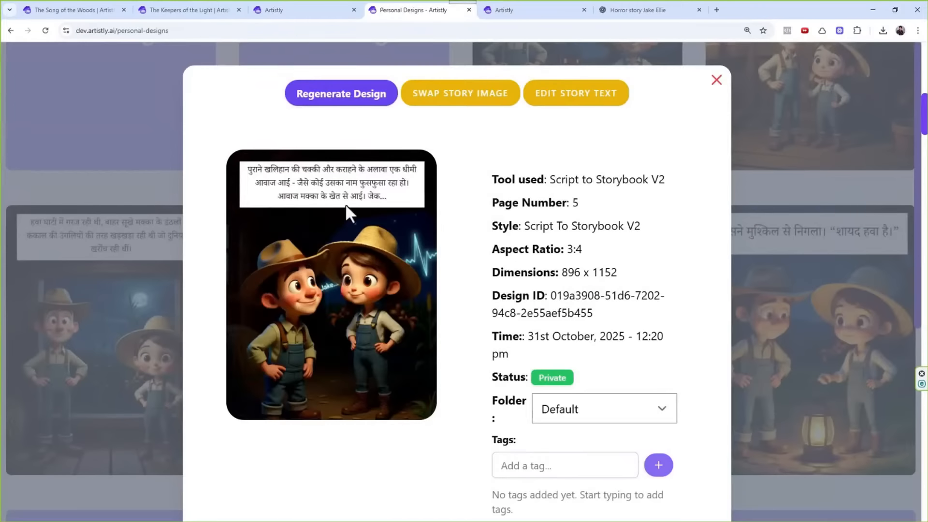
click(343, 96)
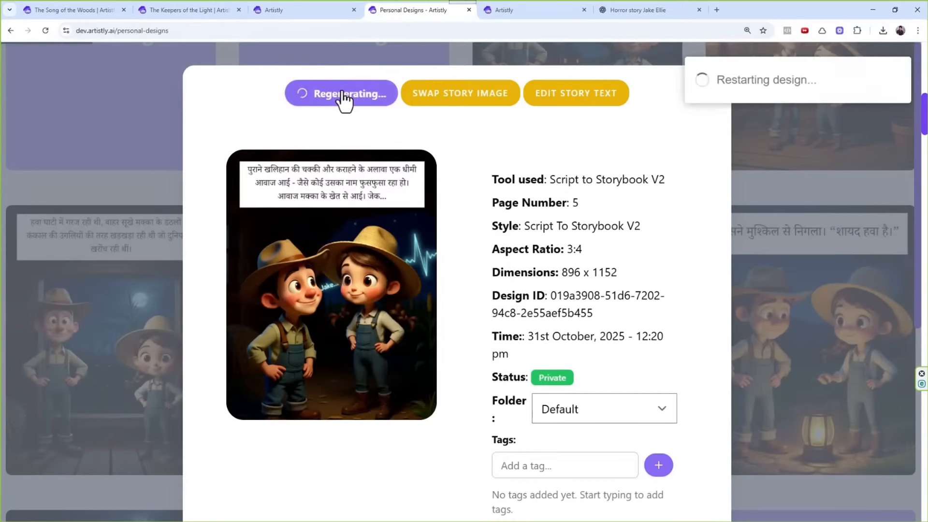
- Regenerate page 8 of the Hindi story, the cornfield scene with the glowing hands and the names Jake and Ellie
scroll(512, 273, down, 6)
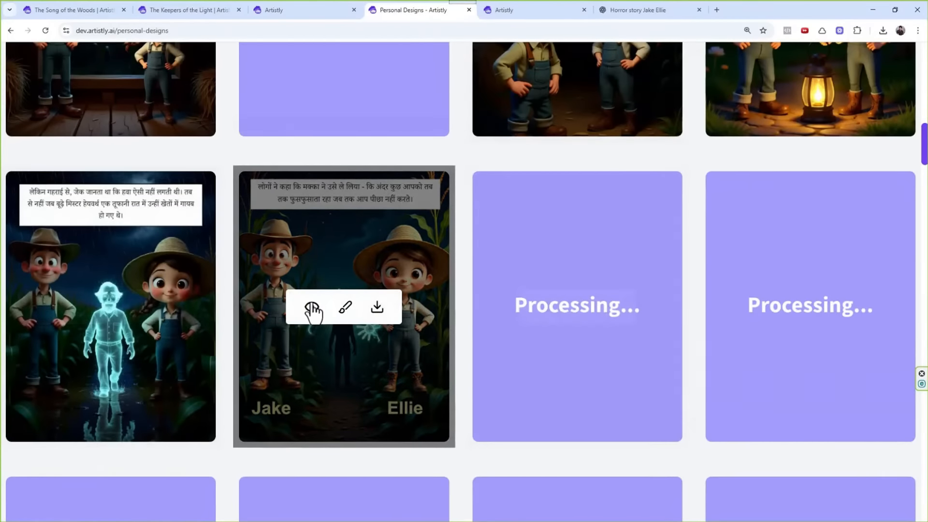
click(310, 307)
click(320, 94)
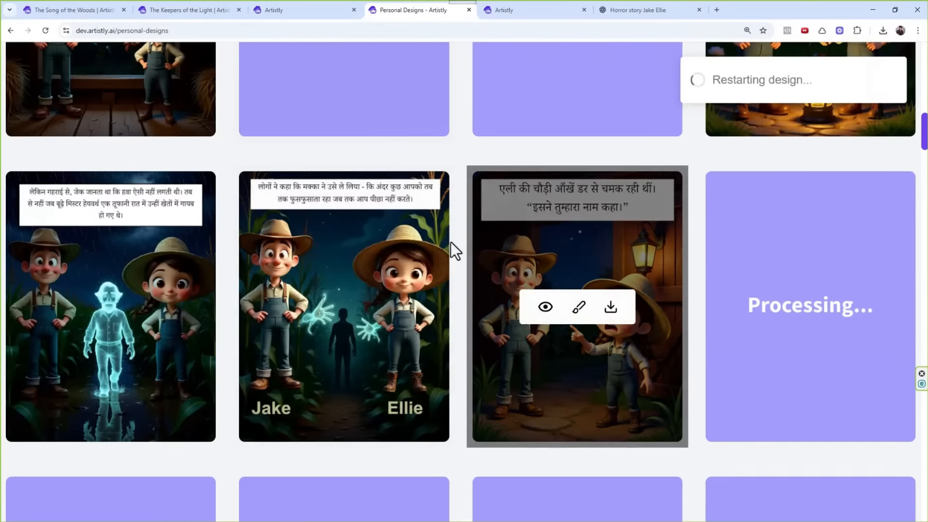
scroll(363, 261, down, 3)
scroll(427, 257, up, 5)
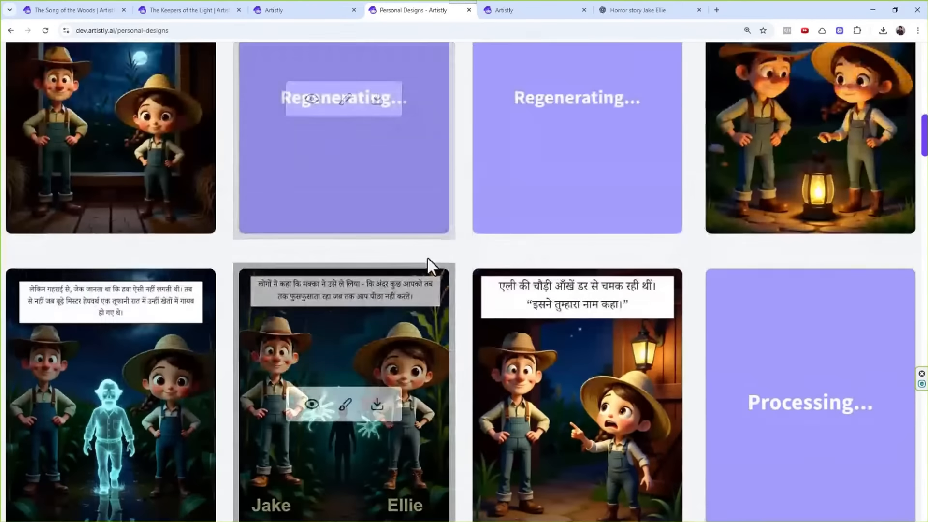
- Try to regenerate page 8 a second time and close its details
scroll(427, 257, up, 3)
scroll(423, 276, down, 6)
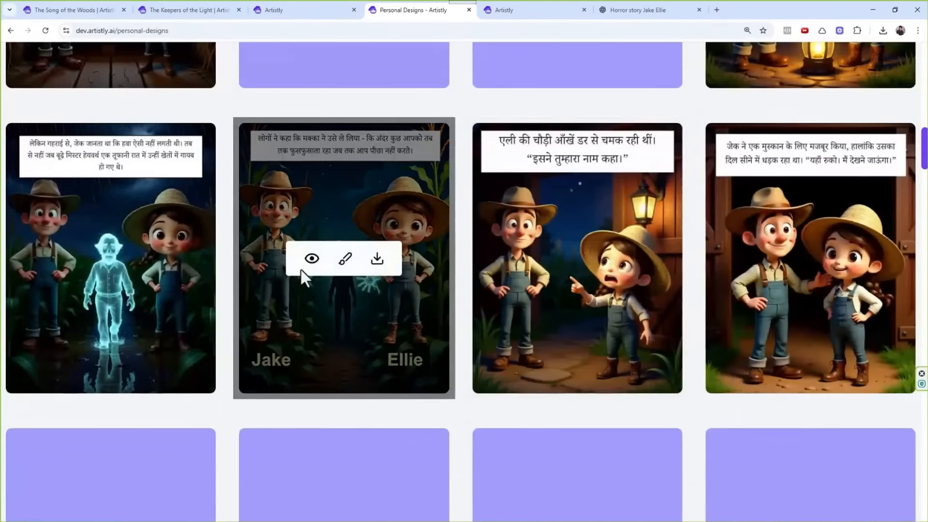
click(310, 261)
click(330, 99)
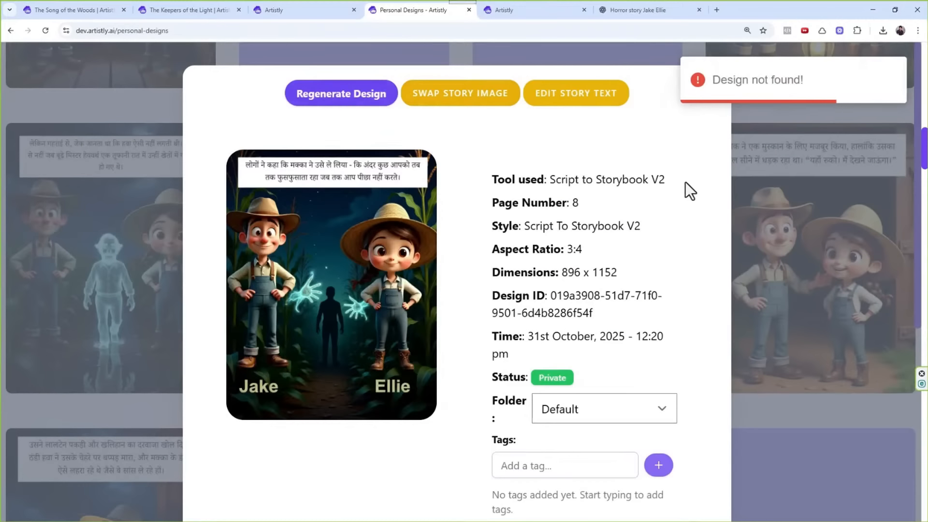
scroll(679, 188, down, 2)
scroll(657, 130, up, 2)
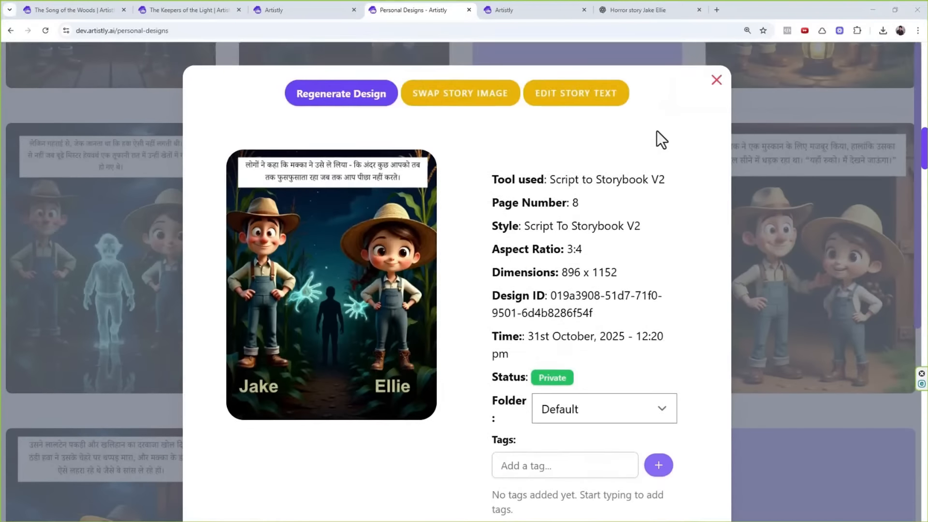
click(716, 80)
- Examine the story text and design prompt of page 12, the lantern scene between the corn rows, and close its details
scroll(498, 341, down, 4)
scroll(292, 261, up, 5)
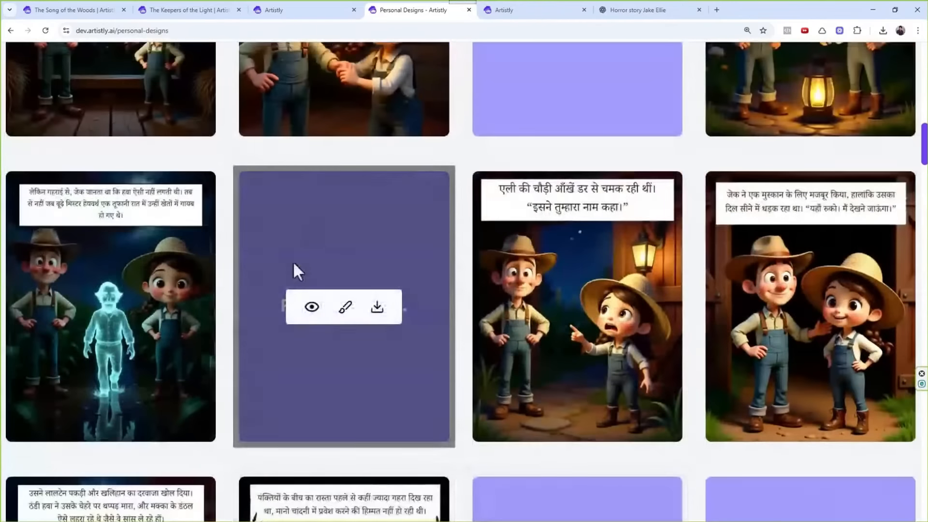
scroll(420, 295, down, 7)
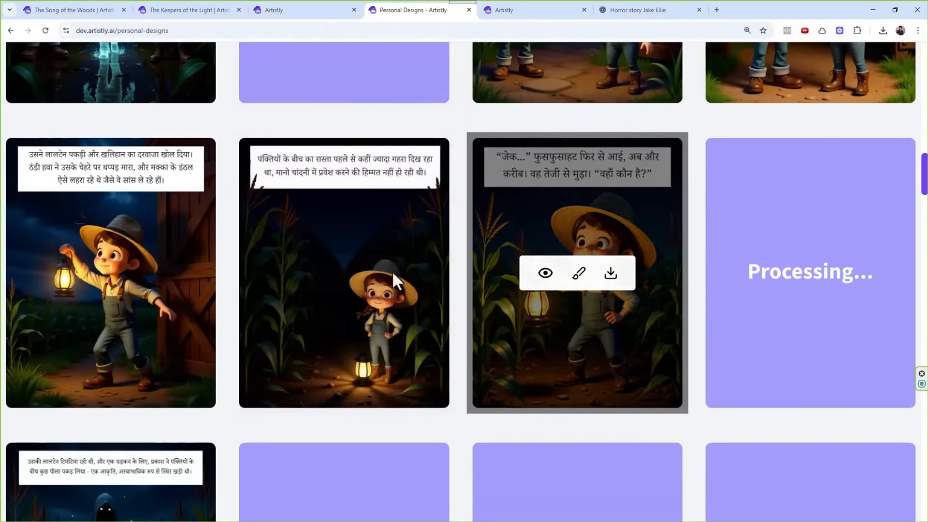
click(311, 275)
scroll(459, 319, down, 7)
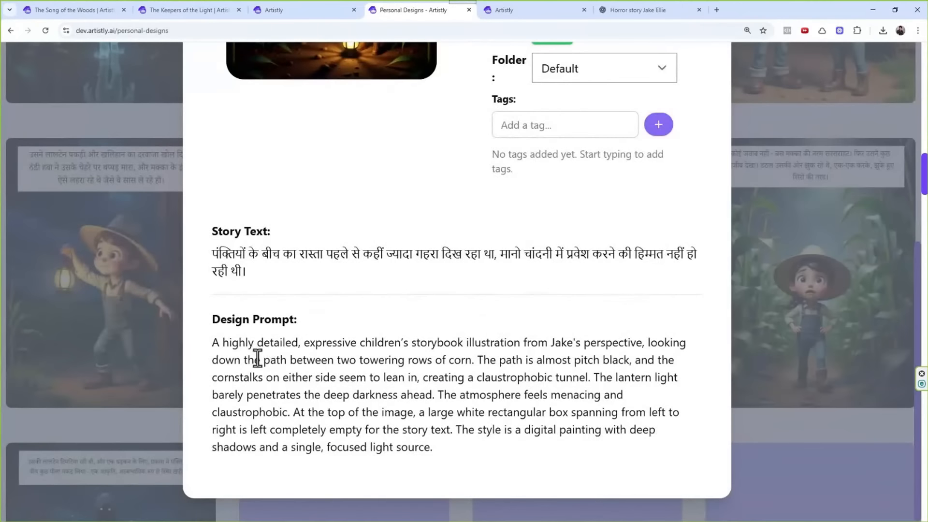
drag(308, 345, 430, 384)
drag(432, 446, 218, 358)
scroll(381, 360, up, 7)
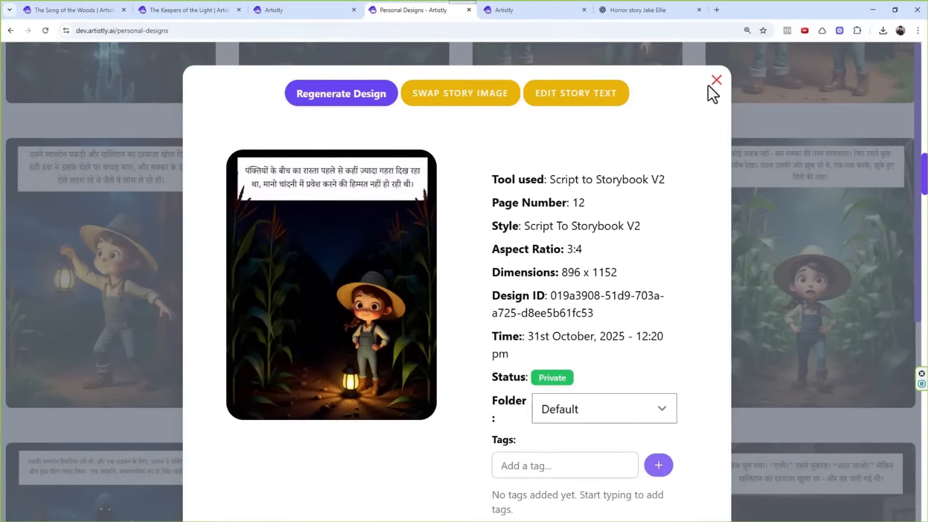
click(711, 84)
- Regenerate page 16 of the Hindi story, the lantern scene with the names Jake and Ellie on it
scroll(398, 183, down, 5)
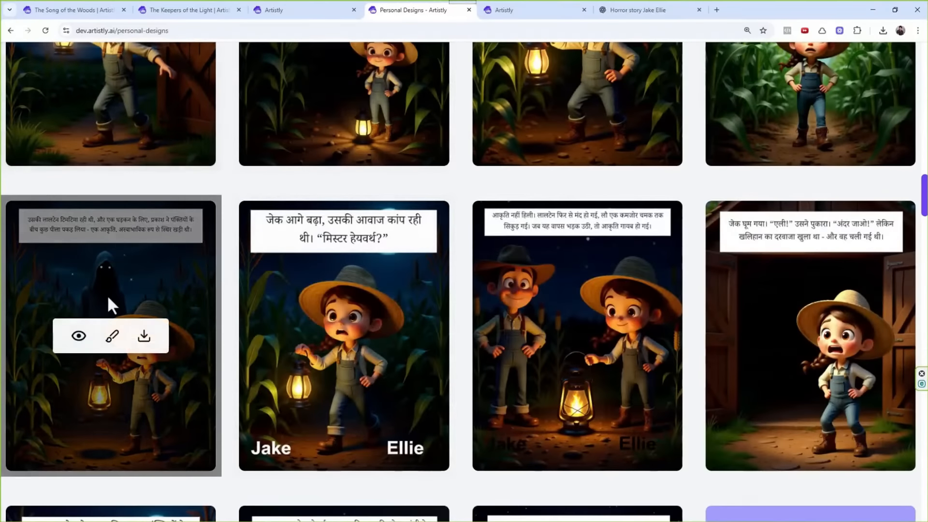
click(312, 338)
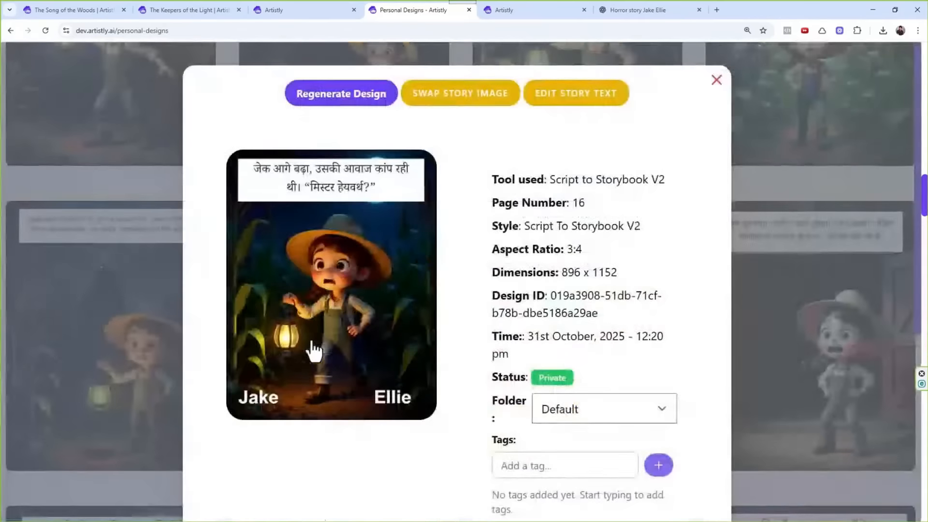
click(319, 94)
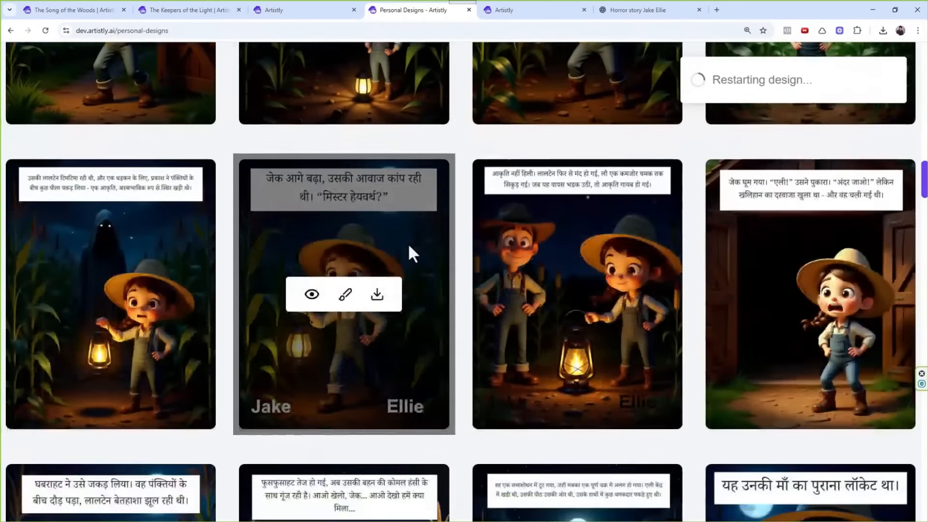
- Examine the Hindi story pages after page 16 for unwanted lettering and mismatched illustrations
scroll(409, 247, down, 4)
scroll(392, 203, down, 1)
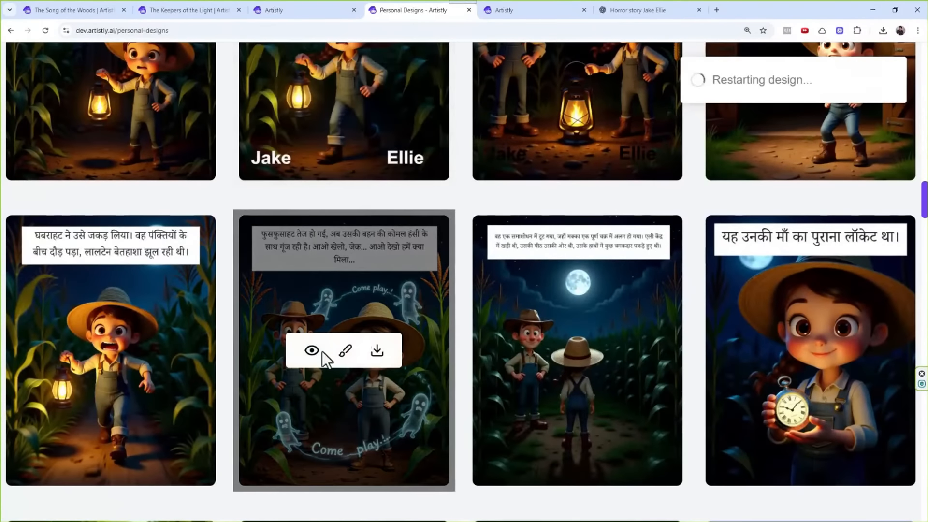
scroll(453, 284, down, 2)
scroll(454, 280, down, 3)
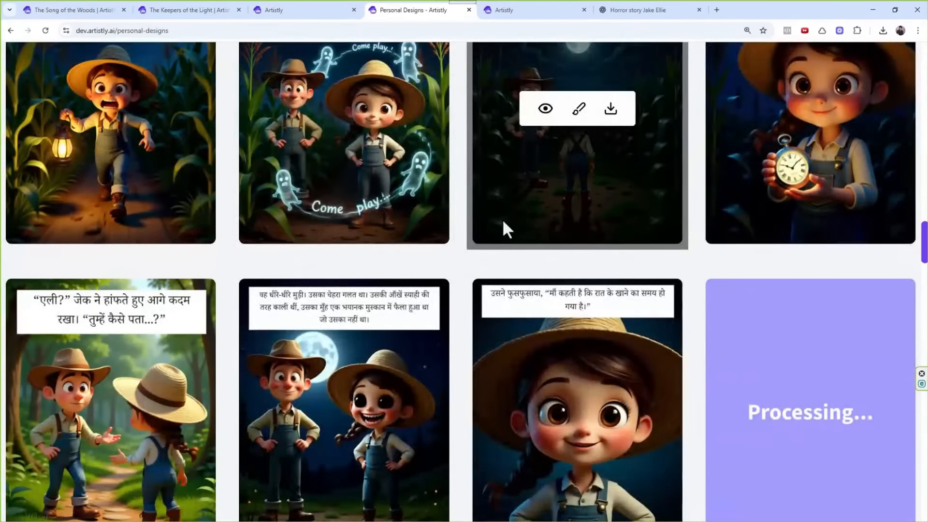
scroll(389, 170, down, 3)
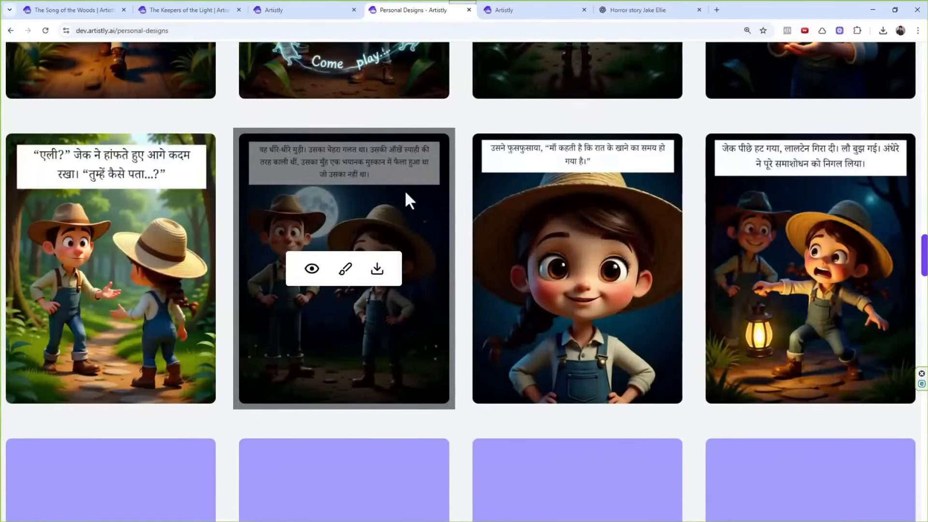
scroll(504, 219, down, 3)
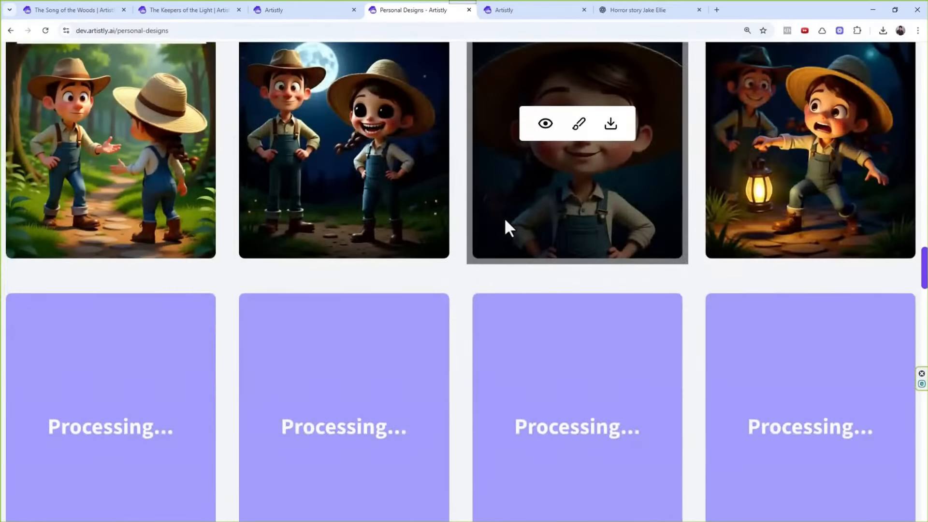
scroll(484, 234, up, 3)
scroll(483, 232, down, 4)
scroll(483, 245, down, 3)
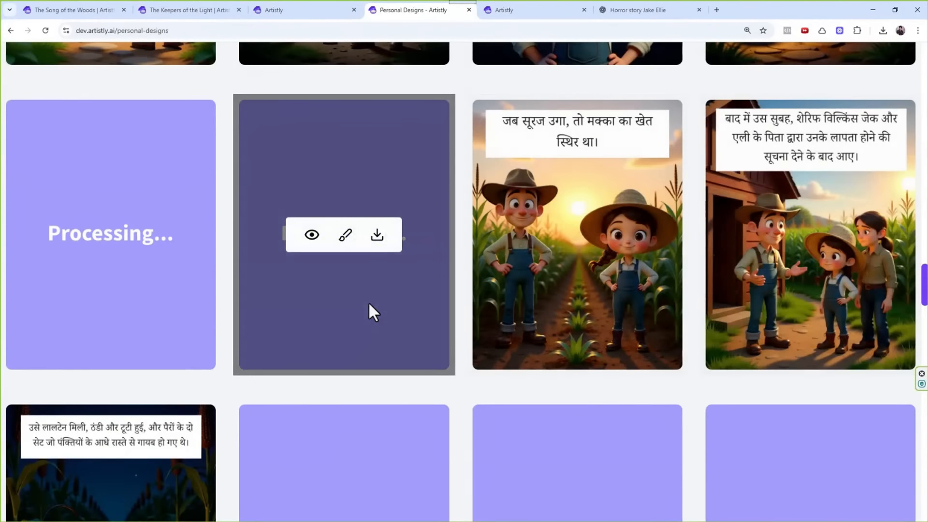
scroll(421, 306, down, 1)
scroll(421, 306, down, 2)
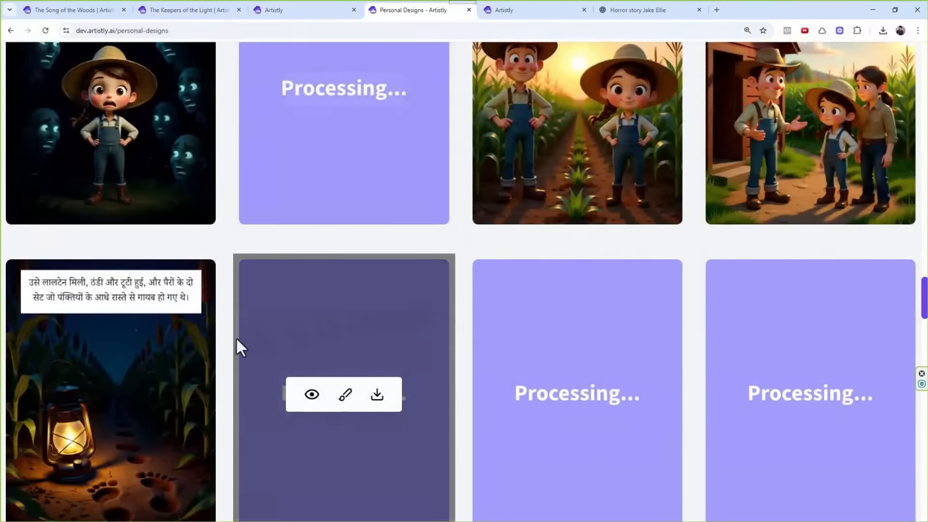
- Regenerate page 28 of the Hindi story, the one with the name Jake repeated across the background
scroll(188, 342, up, 2)
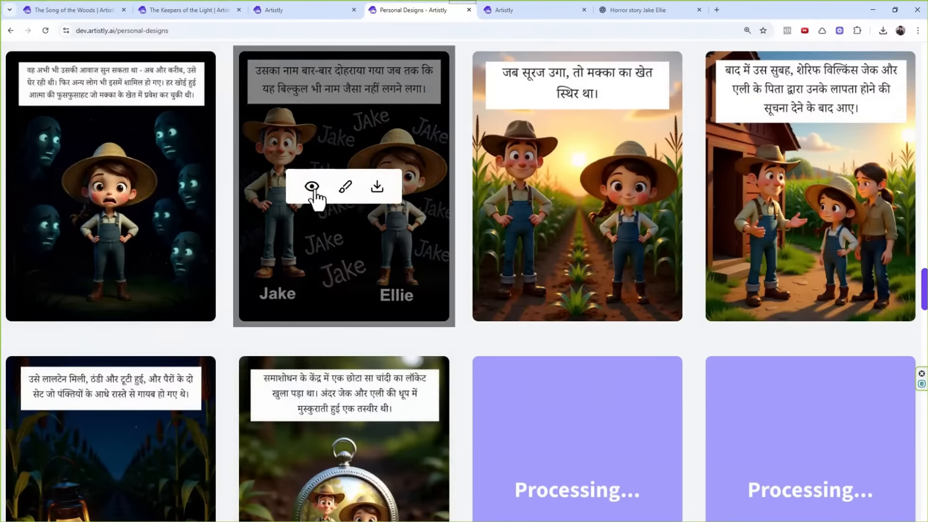
click(312, 187)
click(324, 94)
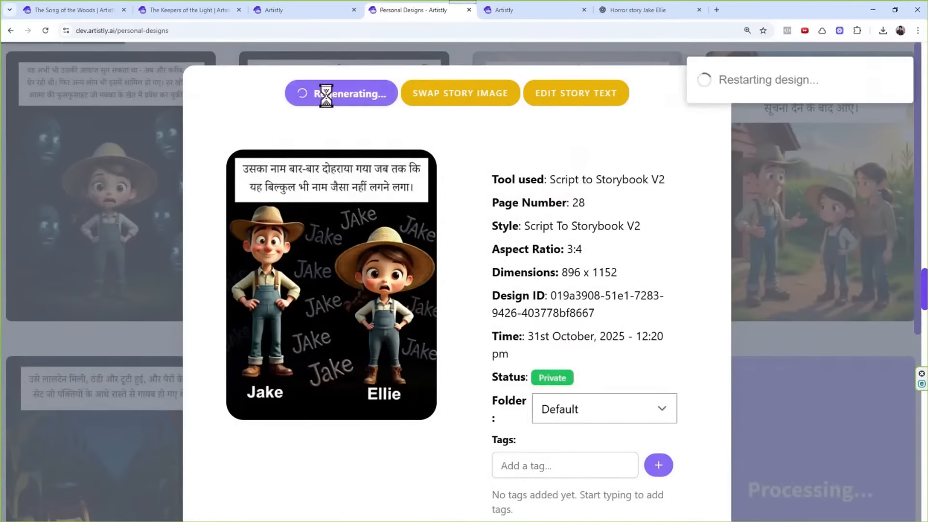
scroll(401, 201, down, 3)
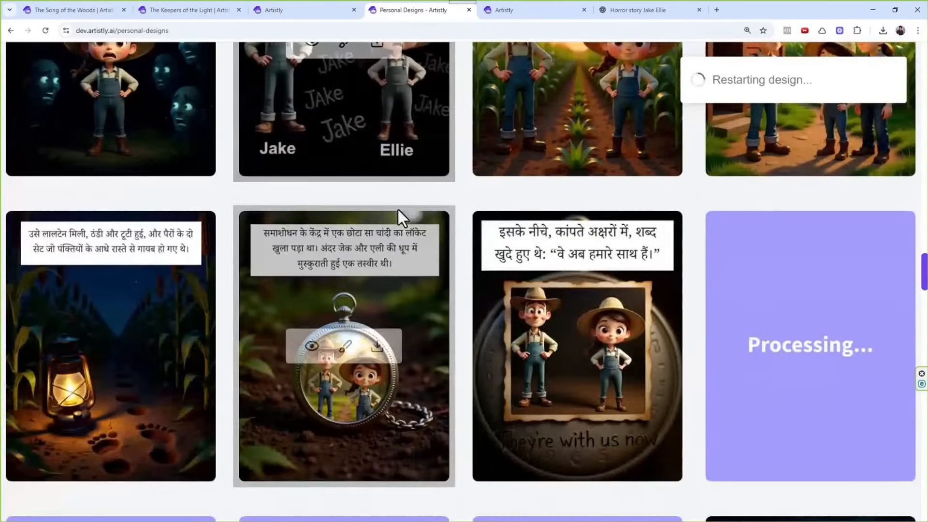
- Review the last Hindi story pages and regenerate page 35, the car scene lettered "Wilkins..." and "Ellie"
scroll(338, 386, down, 6)
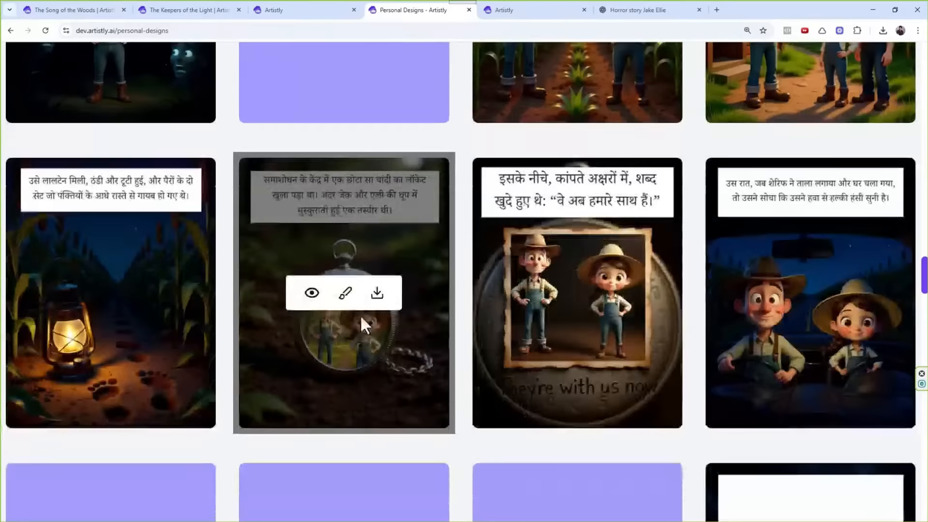
click(459, 435)
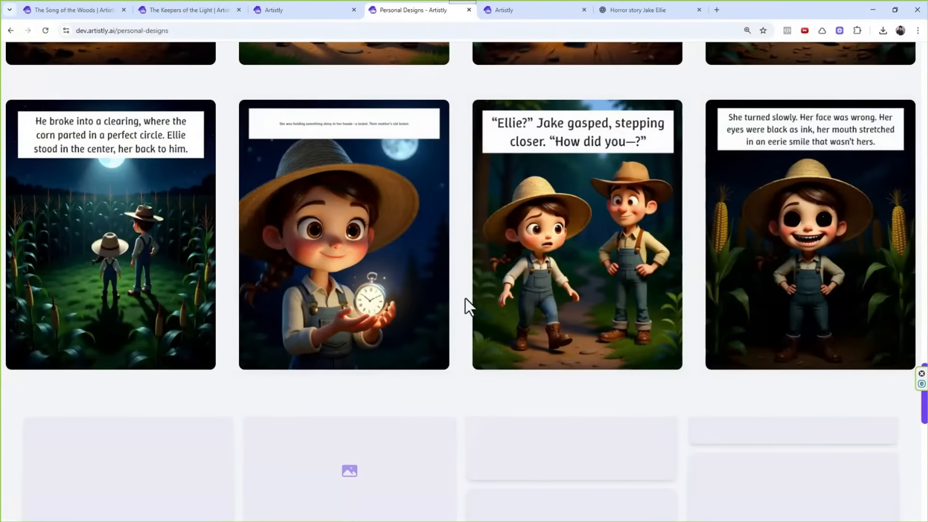
scroll(445, 270, up, 10)
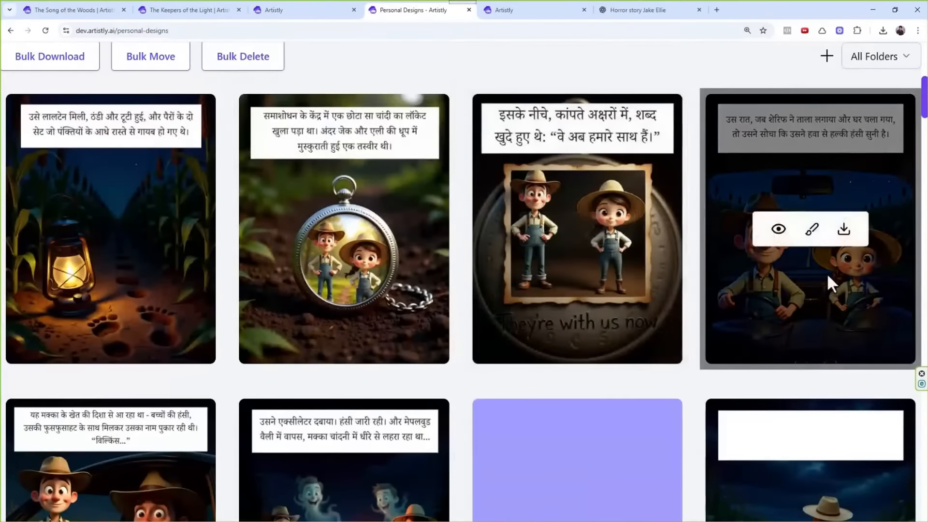
scroll(548, 275, down, 2)
scroll(367, 343, down, 1)
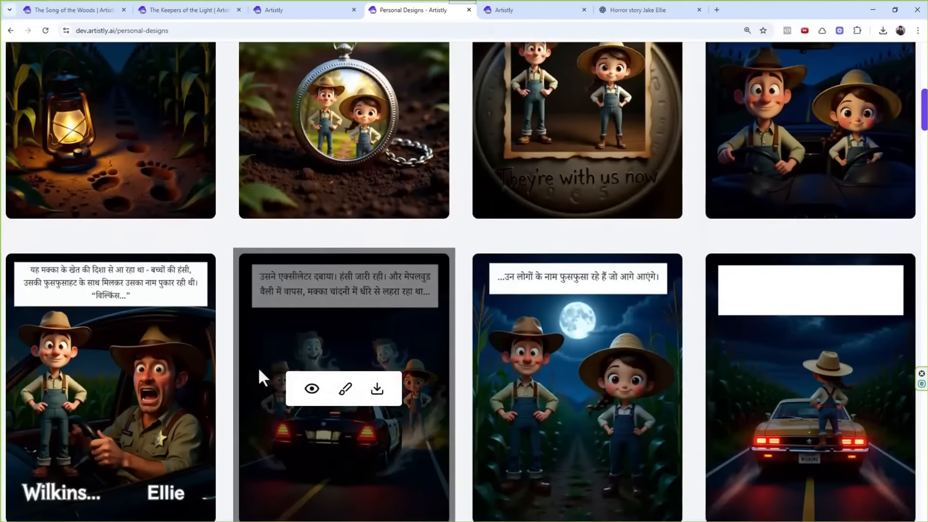
click(78, 389)
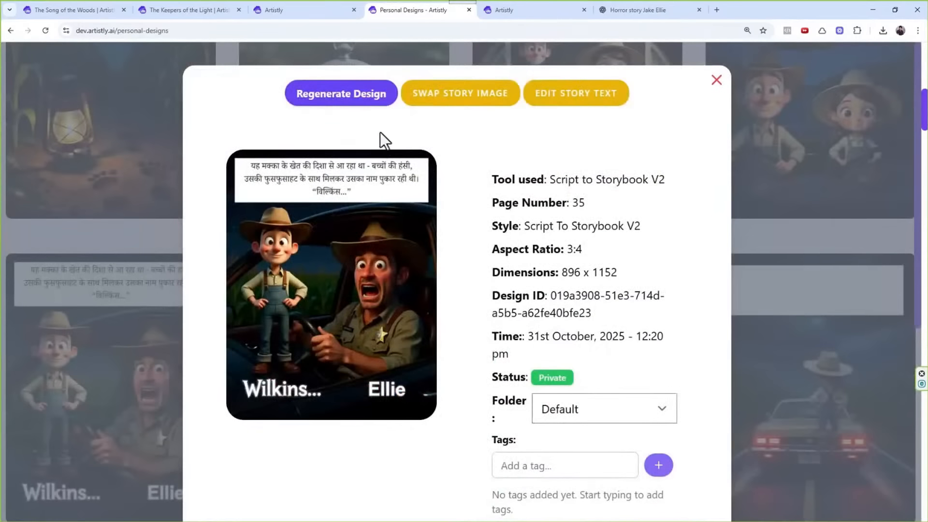
click(376, 100)
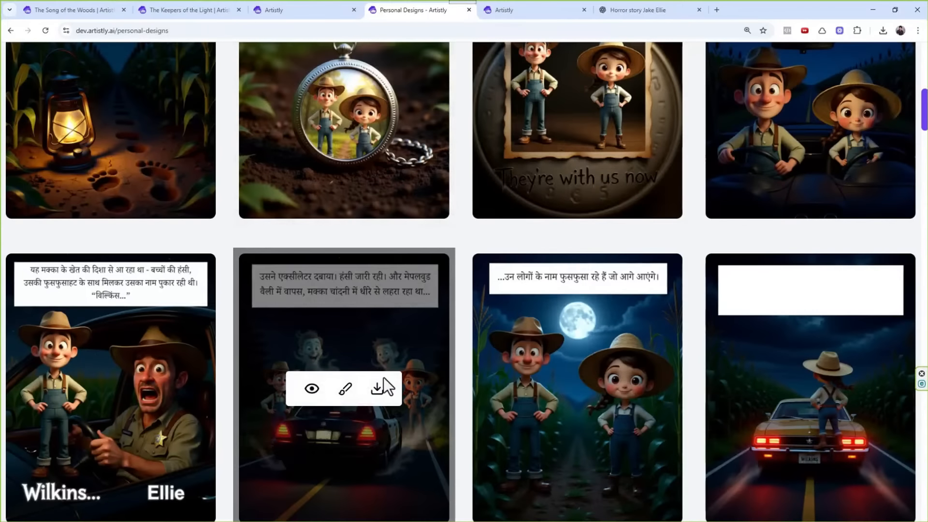
- Regenerate page 37 of the Hindi story, the scene with both children standing under the full moon
scroll(330, 410, down, 2)
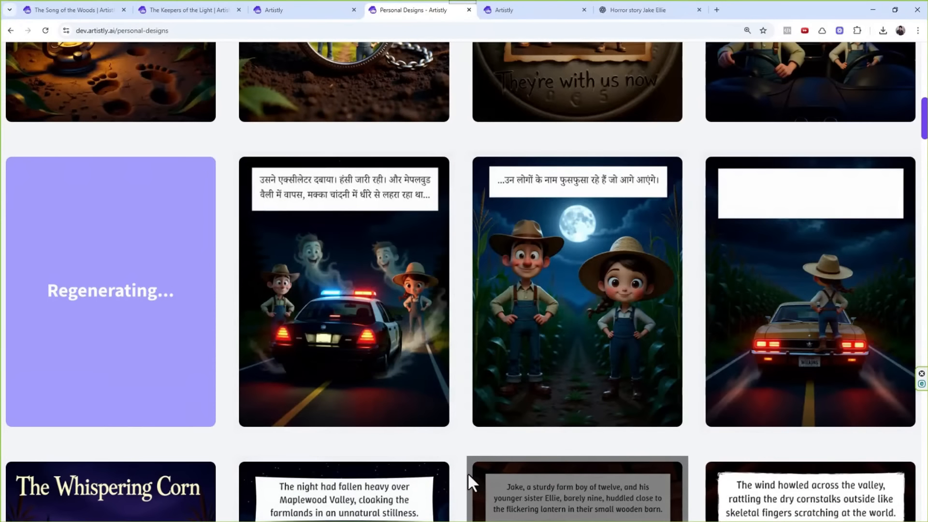
click(545, 291)
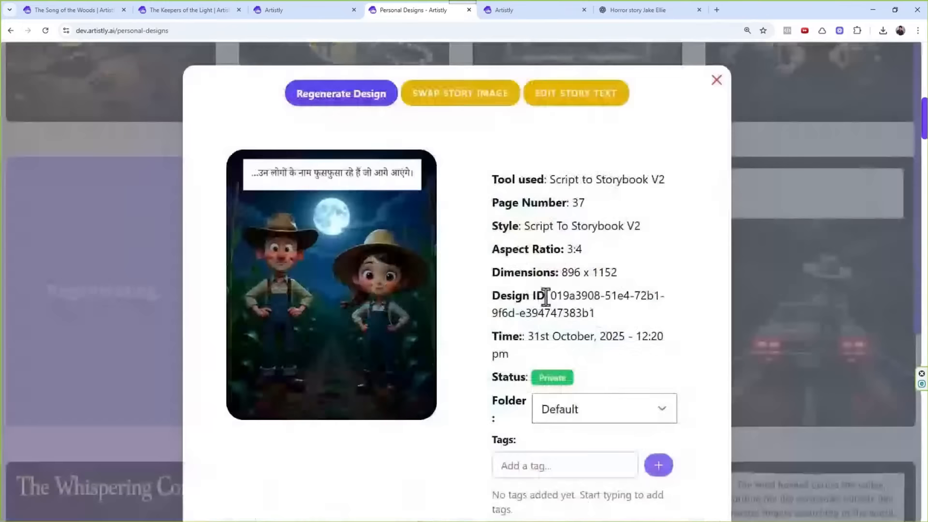
click(338, 99)
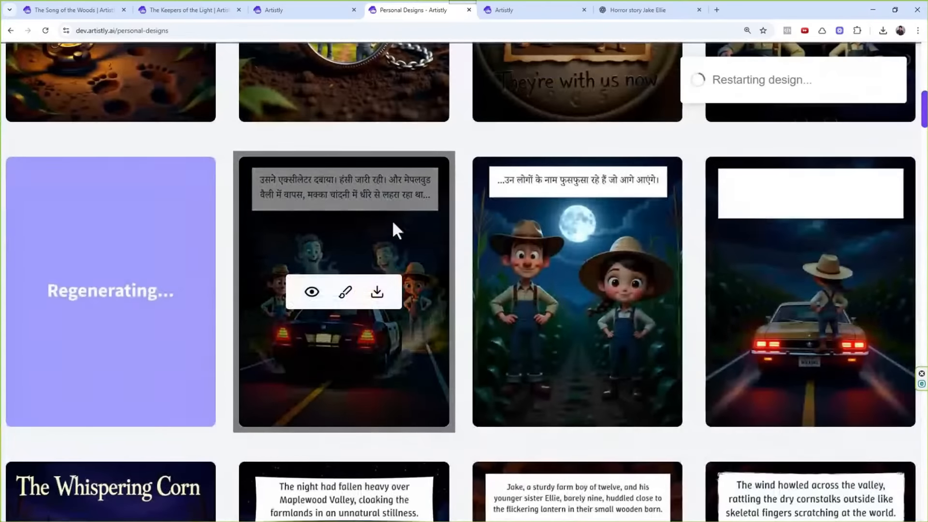
scroll(419, 344, up, 5)
scroll(377, 239, down, 4)
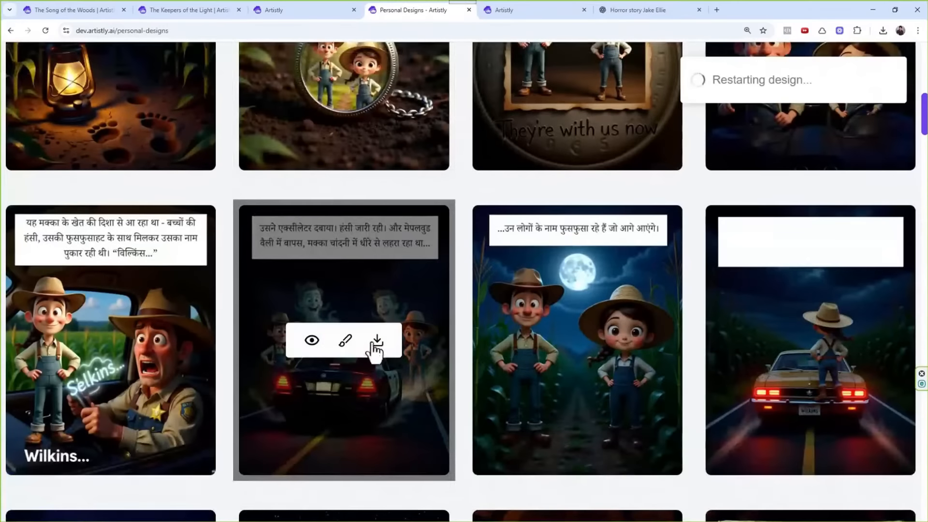
- Regenerate page 35 of the Hindi story, the car scene lettered "Selkins..." and "Wilkins..."
click(76, 341)
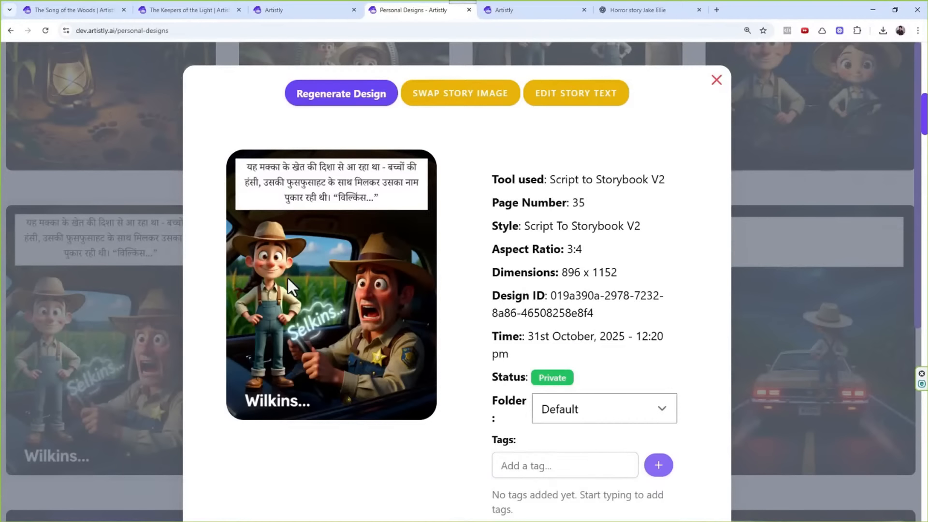
click(358, 99)
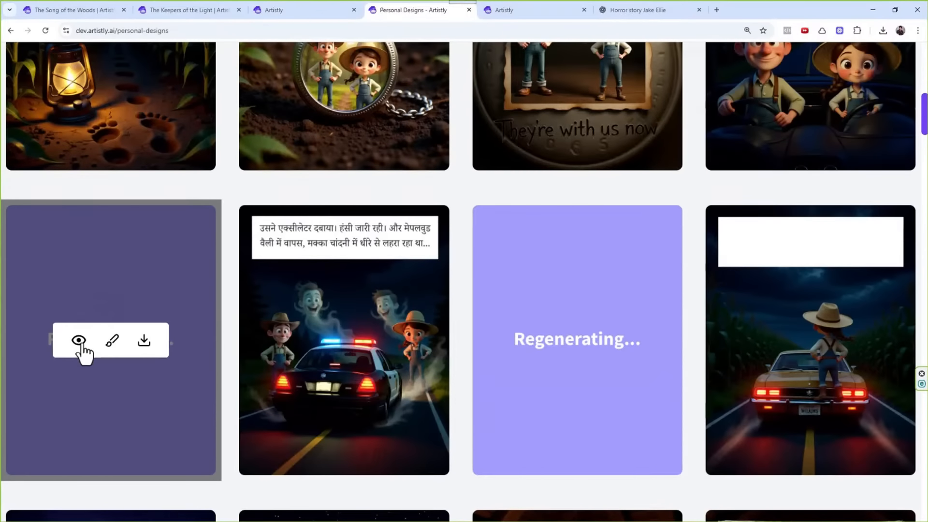
scroll(317, 265, down, 2)
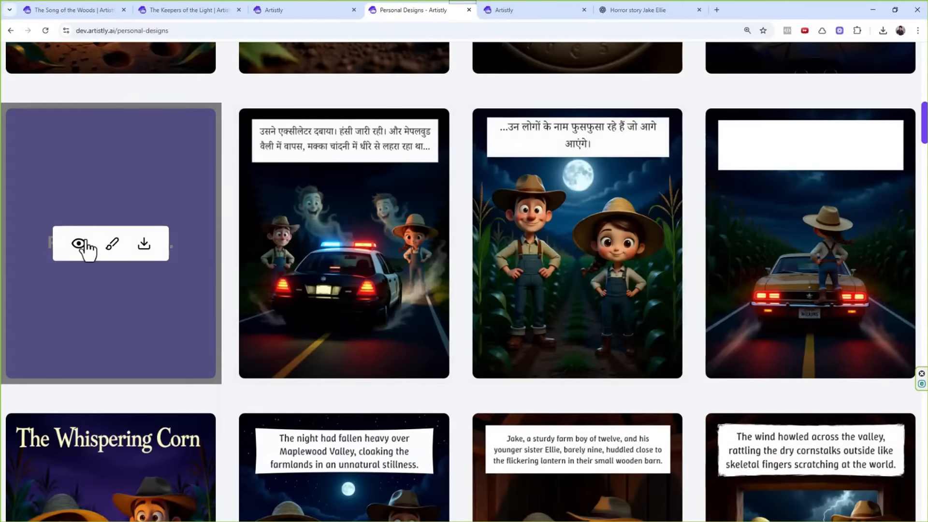
- Examine page 35's design prompt for the wording that puts the name "Wilkins..." into the illustration
click(82, 244)
scroll(458, 372, down, 5)
drag(319, 464, 229, 371)
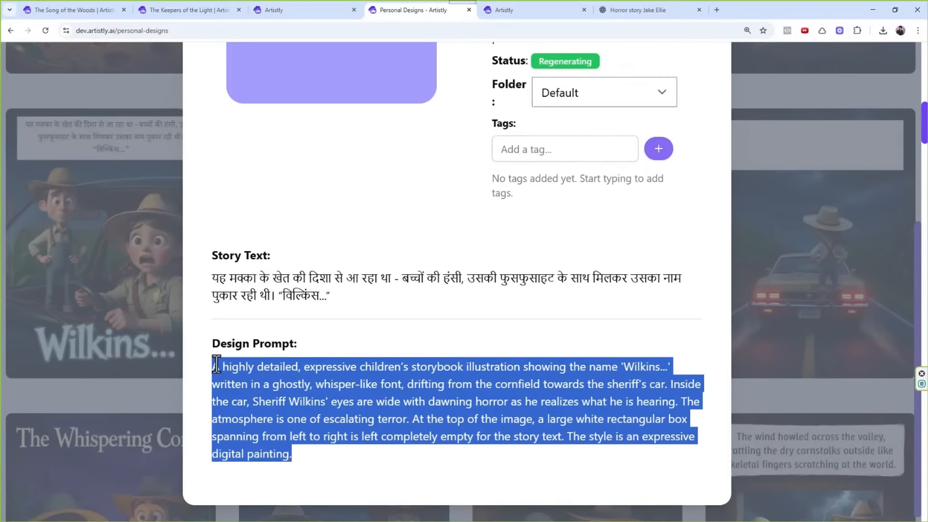
click(267, 418)
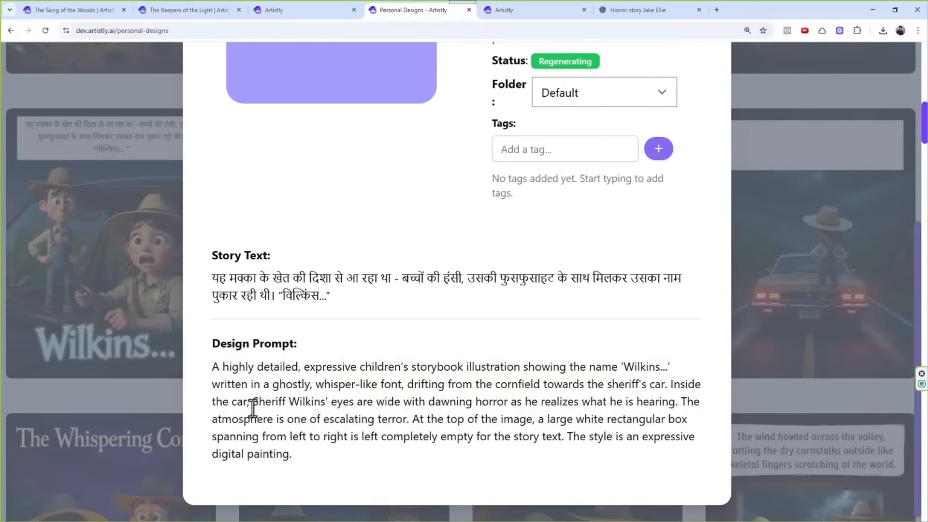
drag(250, 401, 329, 401)
scroll(396, 368, up, 6)
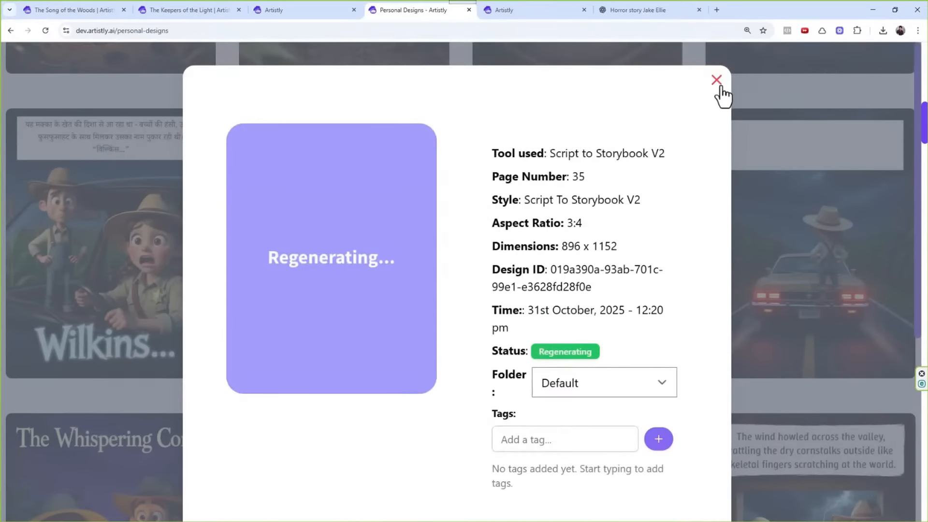
click(716, 83)
- Regenerate page 35 again, the car scene with the large "Wilkins..." lettering across its lower part
mouse_move(48, 255)
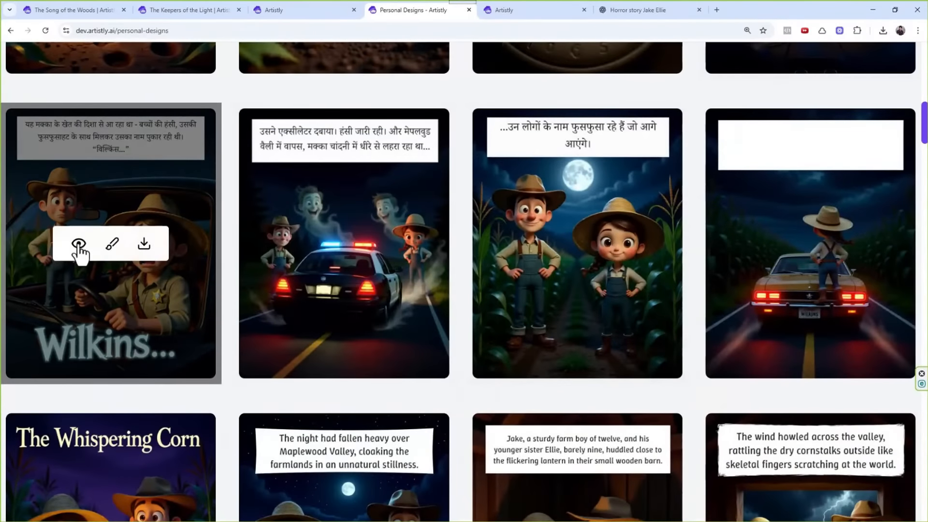
click(79, 247)
click(320, 91)
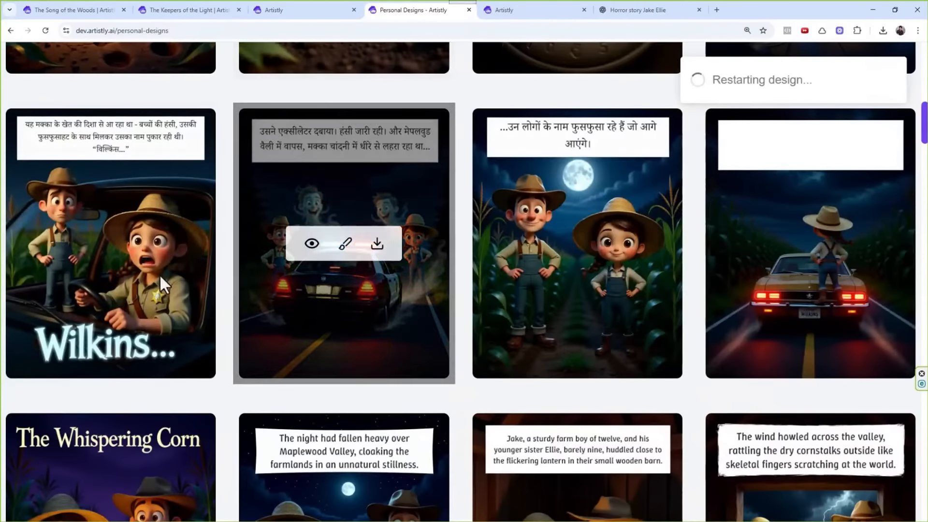
mouse_move(113, 284)
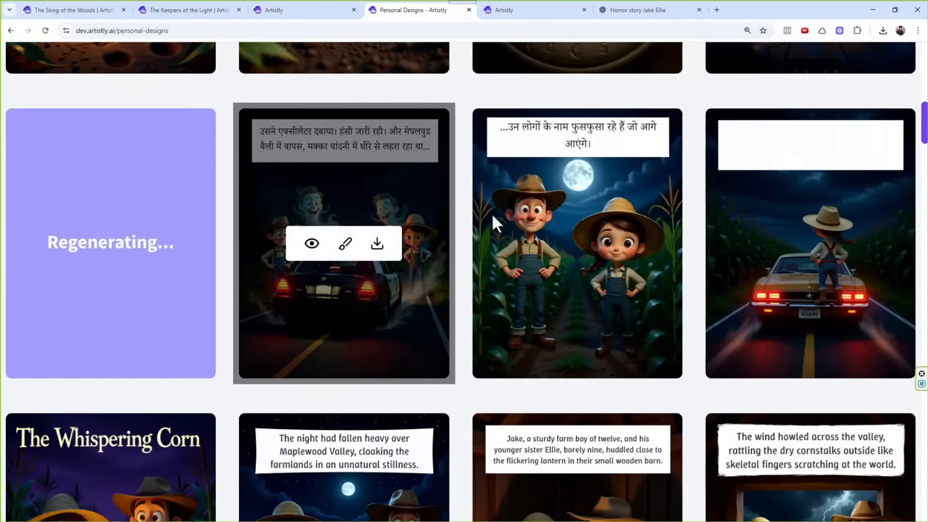
- Regenerate the page with the empty text box above the car driving along the cornfield road
click(774, 244)
click(364, 101)
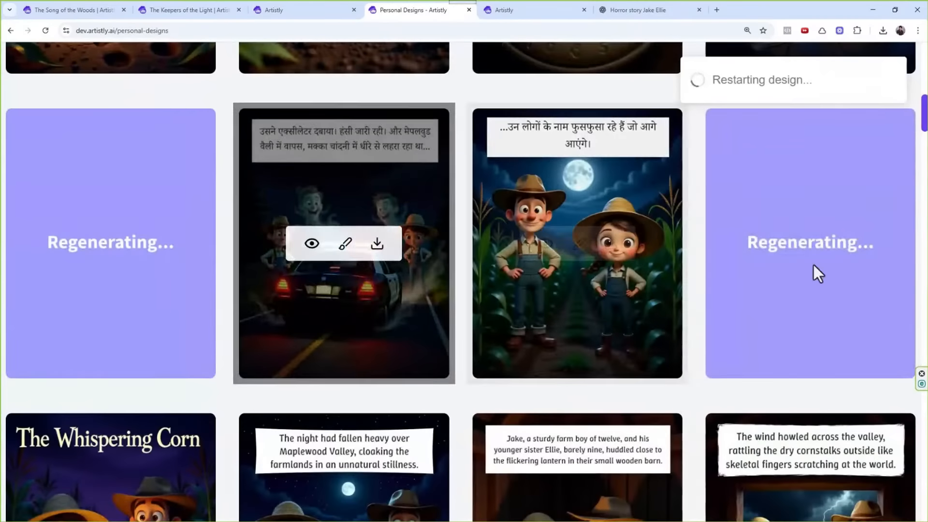
mouse_move(765, 257)
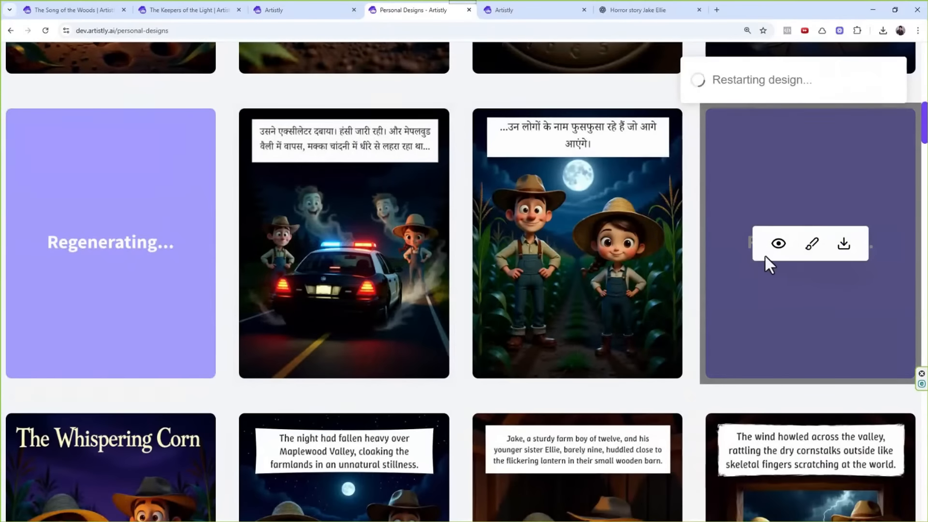
- Reload the personal designs and review the cover, the ending page and the first Hindi story pages
scroll(591, 306, up, 9)
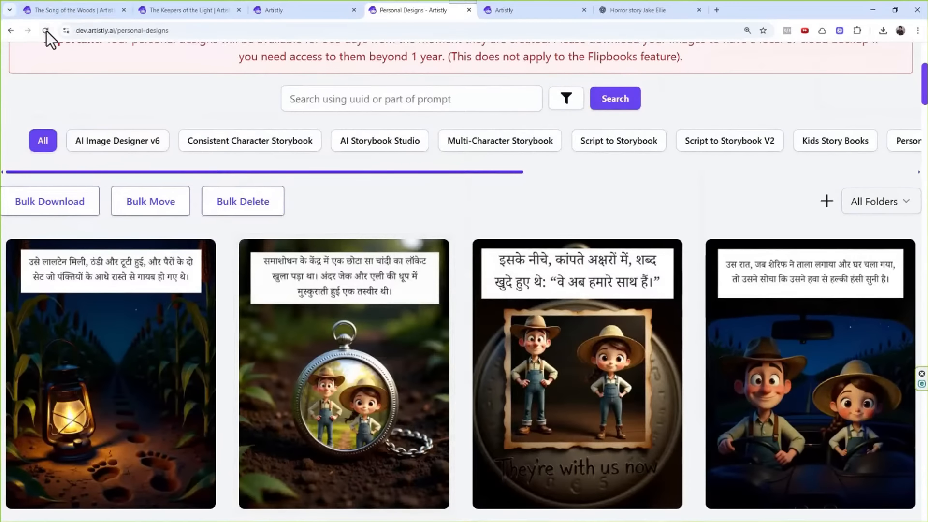
click(45, 32)
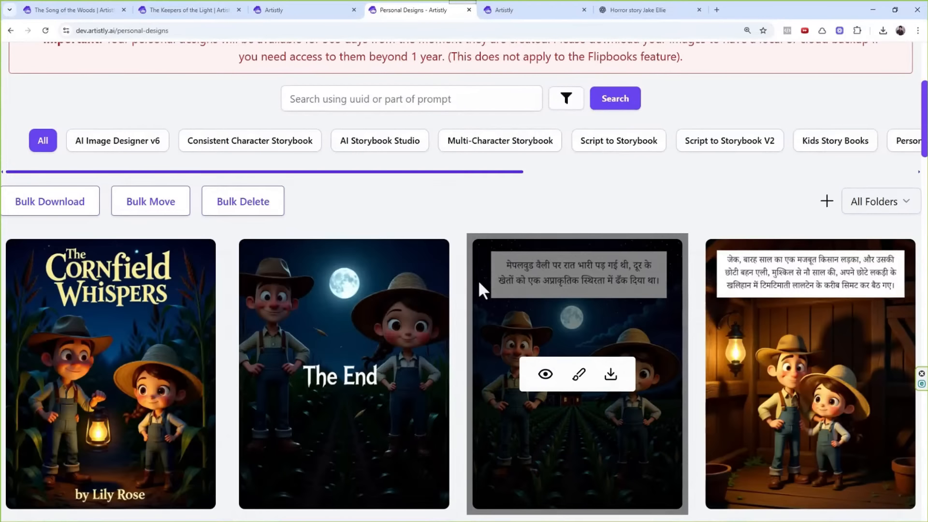
scroll(434, 312, down, 3)
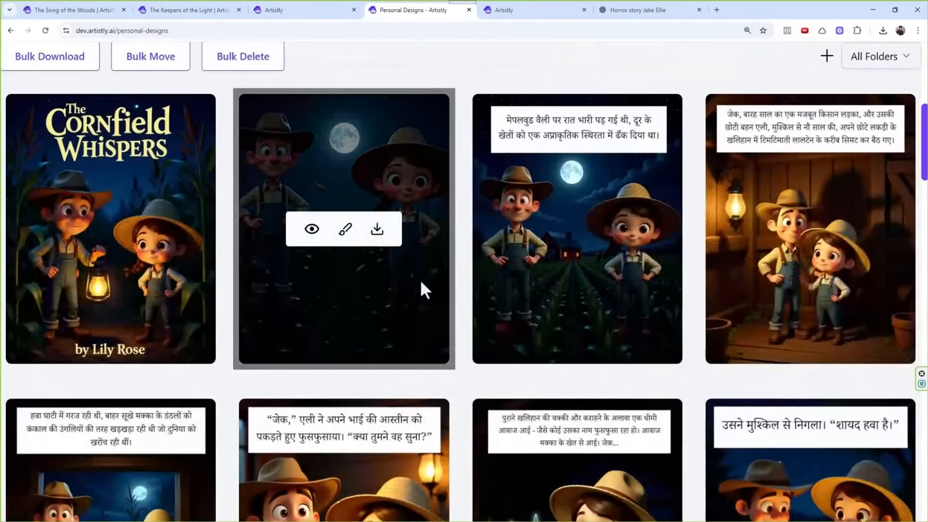
scroll(433, 271, down, 3)
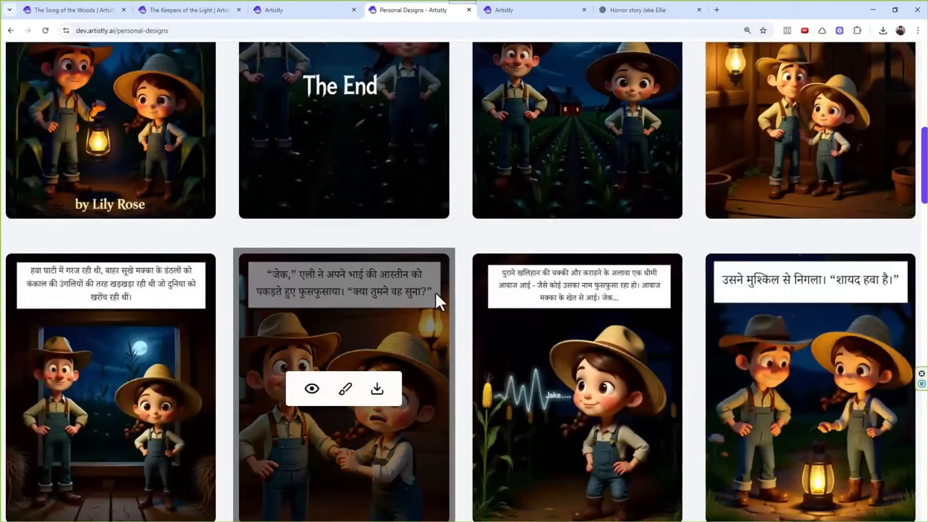
scroll(435, 291, up, 10)
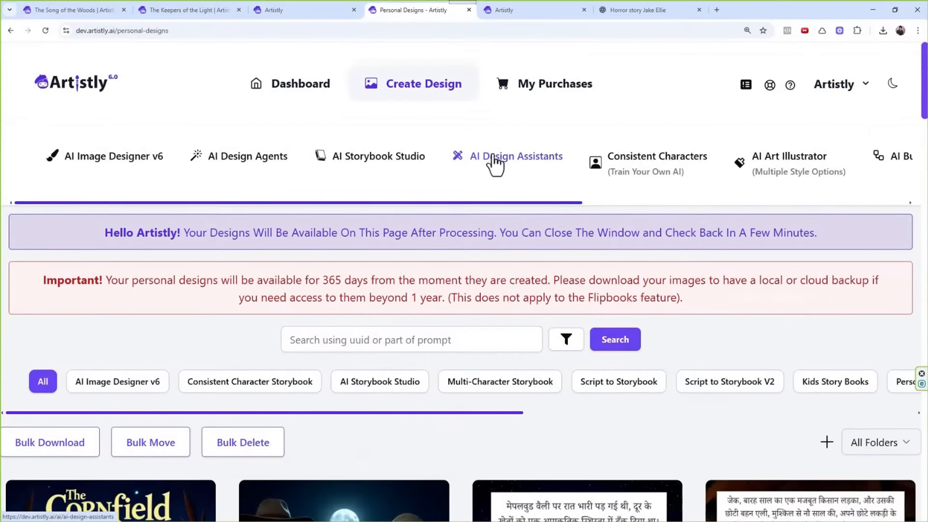
- View the Storybook Illustrator settings in AI Design Assistants and the AI Bulk Actions page
click(485, 166)
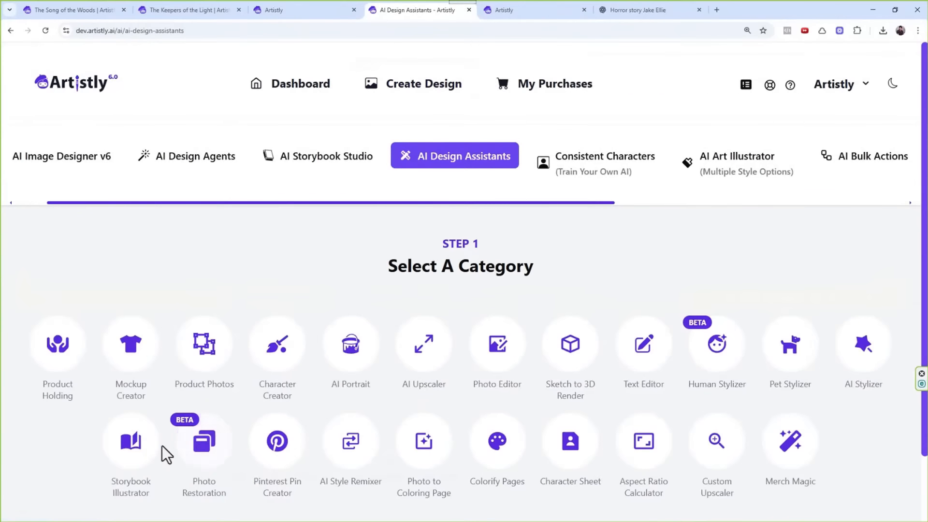
click(137, 441)
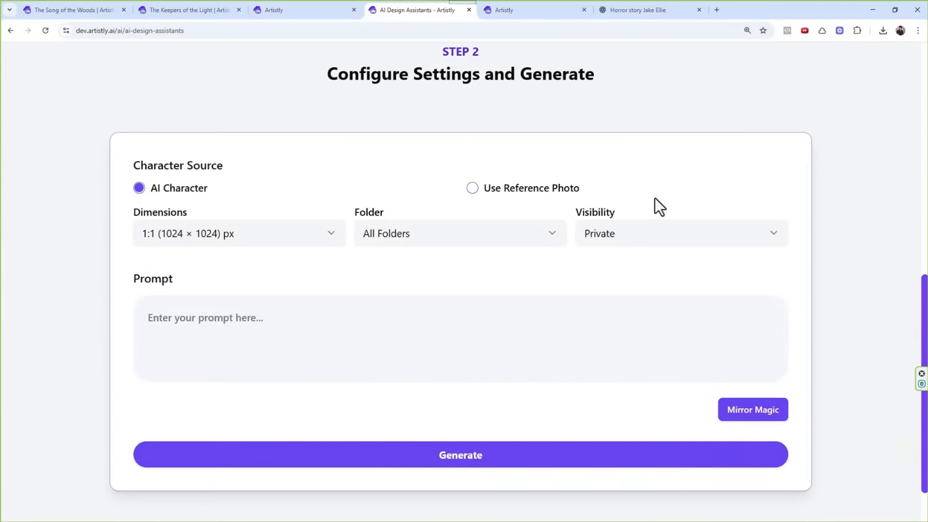
scroll(654, 198, up, 10)
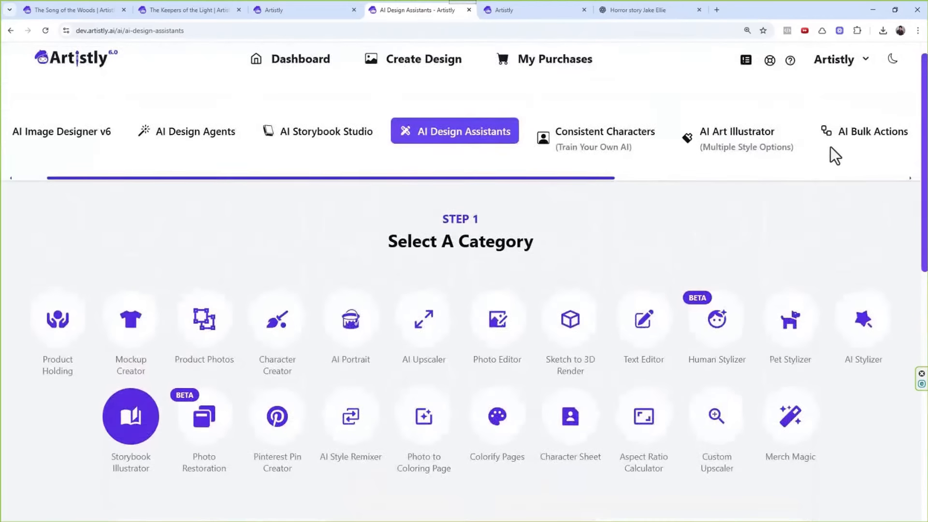
click(829, 144)
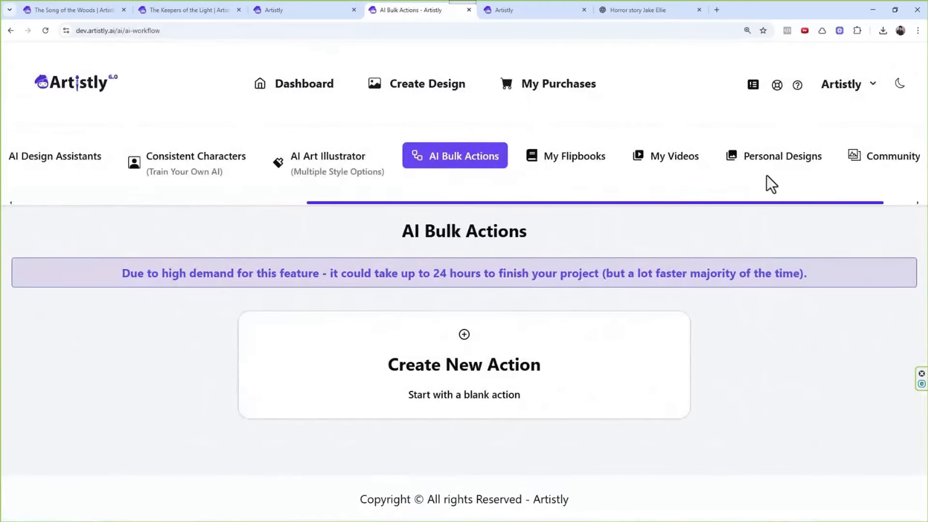
- Return to Personal Designs and regenerate page 38, the illustration lettered "The End"
click(759, 164)
scroll(419, 398, down, 10)
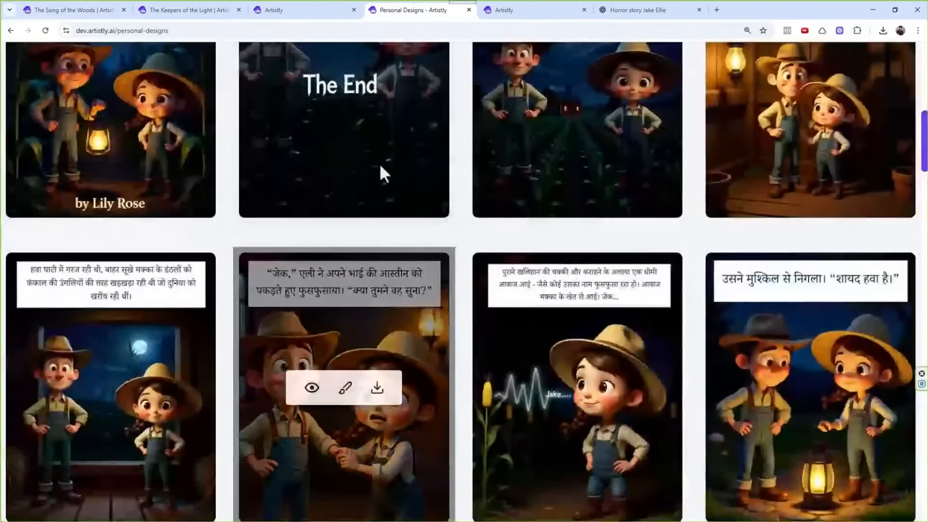
click(321, 85)
click(373, 95)
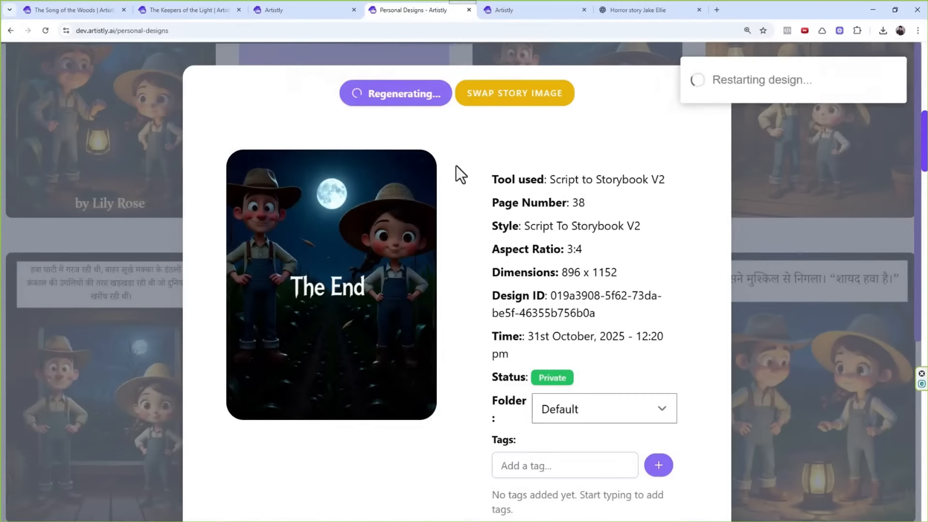
scroll(645, 227, down, 2)
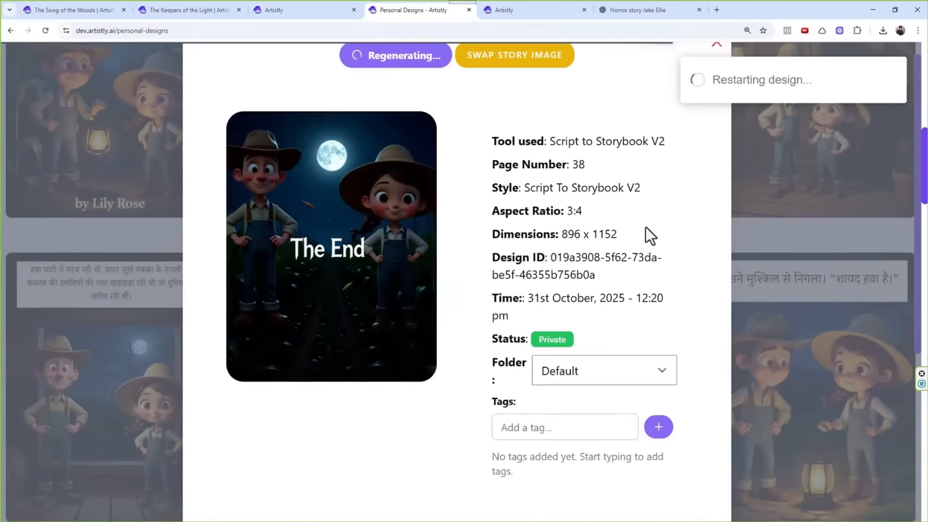
scroll(638, 194, up, 2)
scroll(637, 190, down, 1)
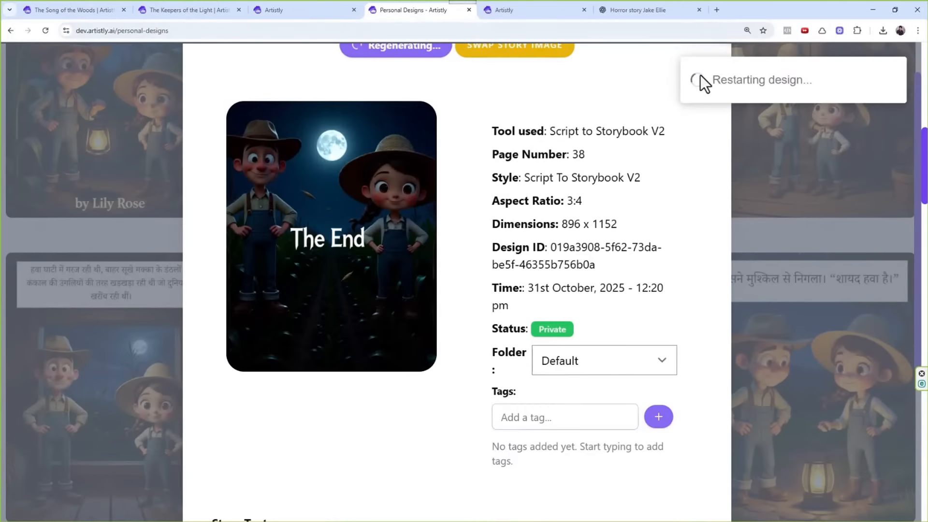
scroll(700, 75, up, 1)
scroll(415, 133, up, 1)
click(707, 88)
- Regenerate the Hindi page lettered "Jake", "JAKE" and "Ellie", located just before the sunrise cornfield page
scroll(383, 366, down, 5)
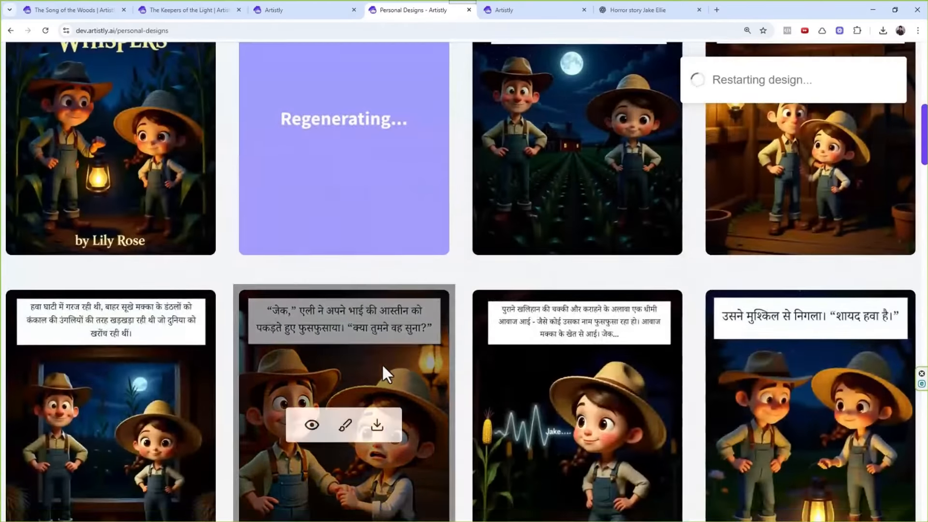
scroll(412, 242, down, 15)
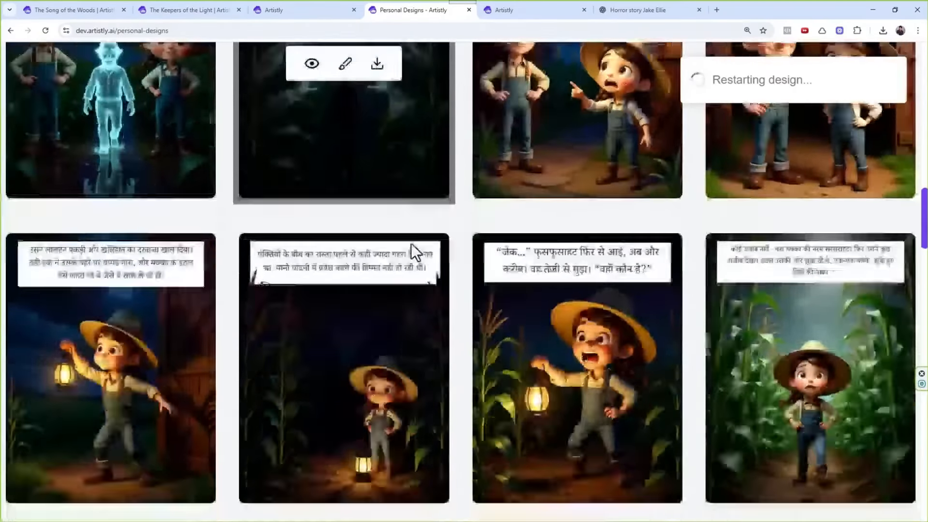
scroll(417, 283, down, 20)
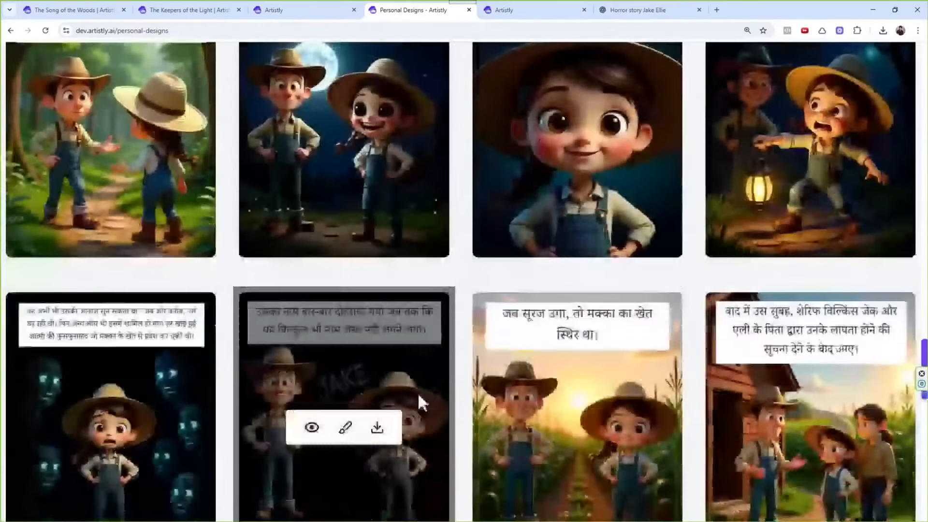
scroll(424, 382, up, 7)
scroll(429, 355, down, 8)
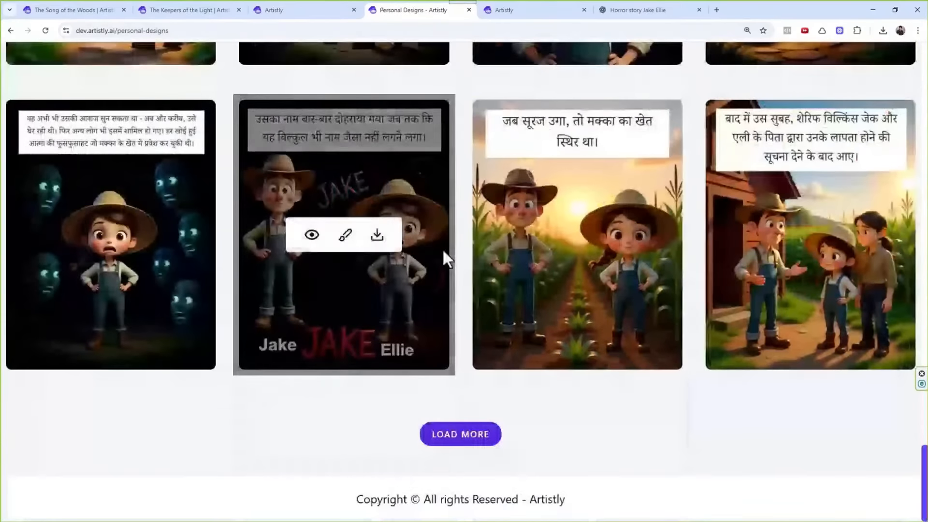
click(311, 235)
click(341, 103)
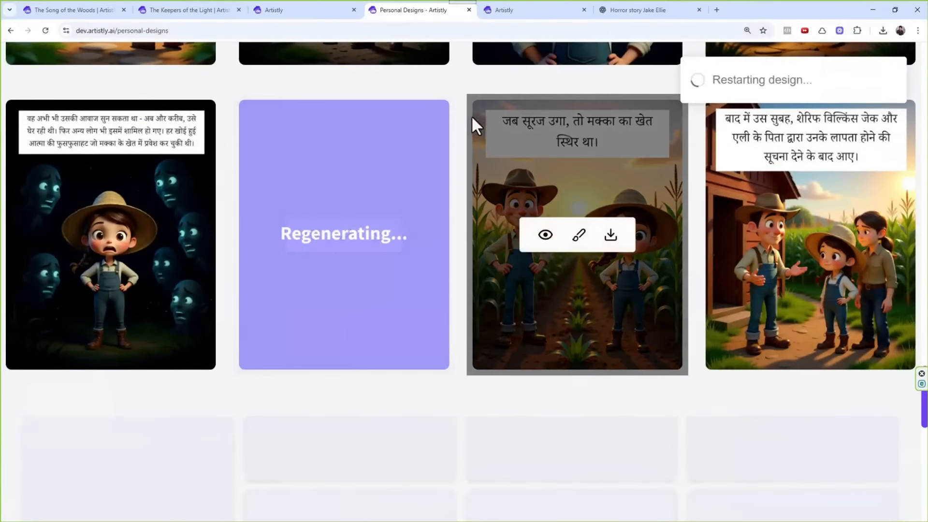
- Review the Hindi story pages around the regenerating page, comparing illustrations and text boxes from the night chase to the sunrise
scroll(470, 125, up, 5)
scroll(377, 193, up, 3)
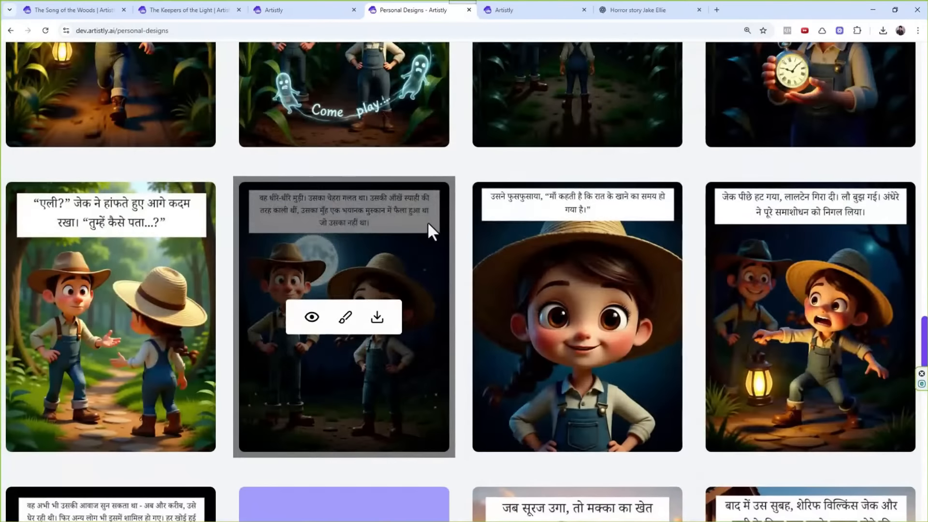
scroll(430, 221, up, 4)
scroll(434, 219, up, 1)
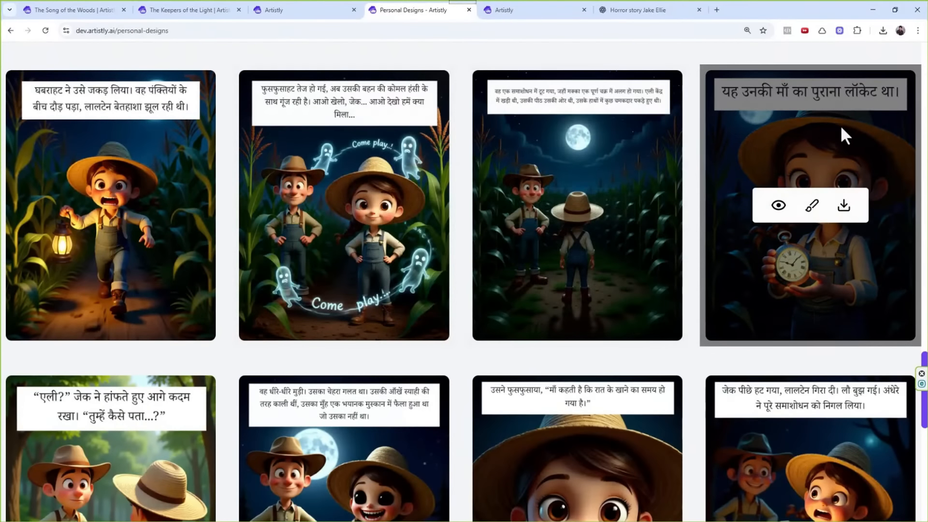
scroll(215, 269, down, 5)
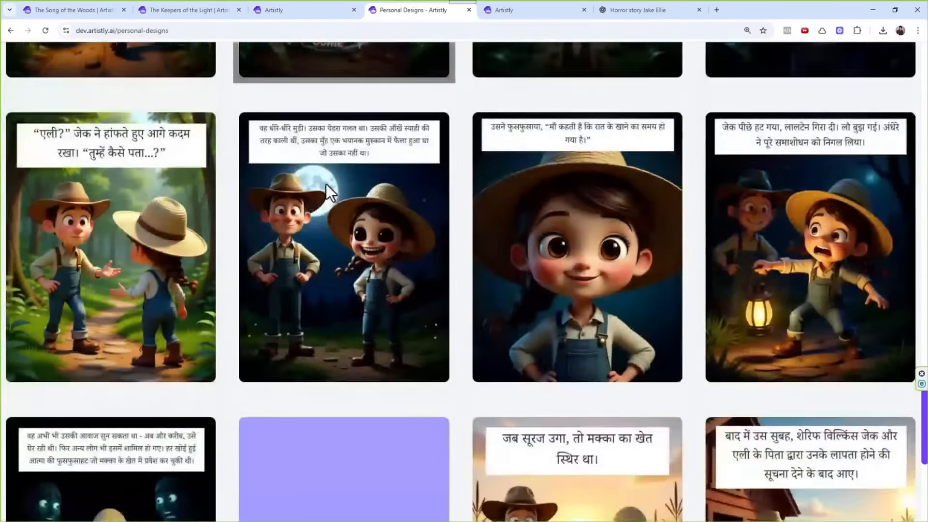
scroll(326, 184, down, 6)
scroll(349, 279, up, 7)
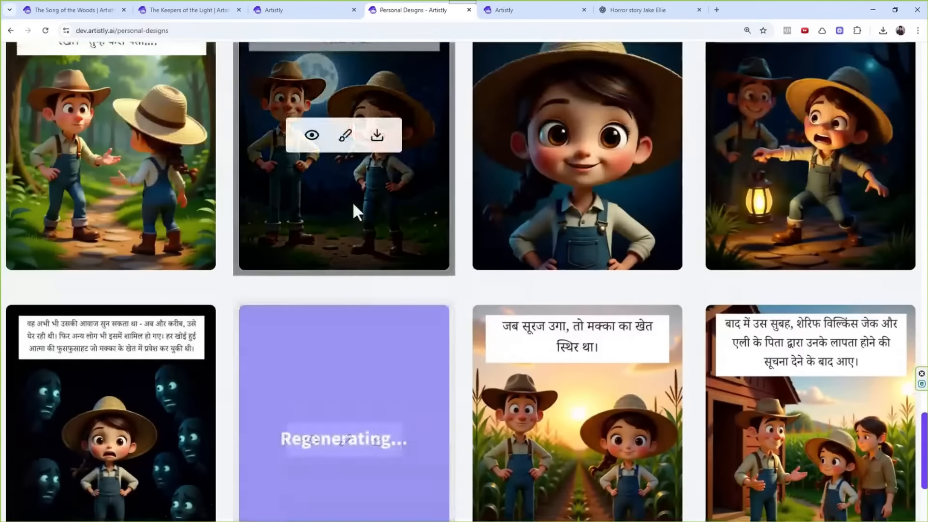
- Open the story text editor of page 24, check its character limit and close the page without changing the text
click(310, 317)
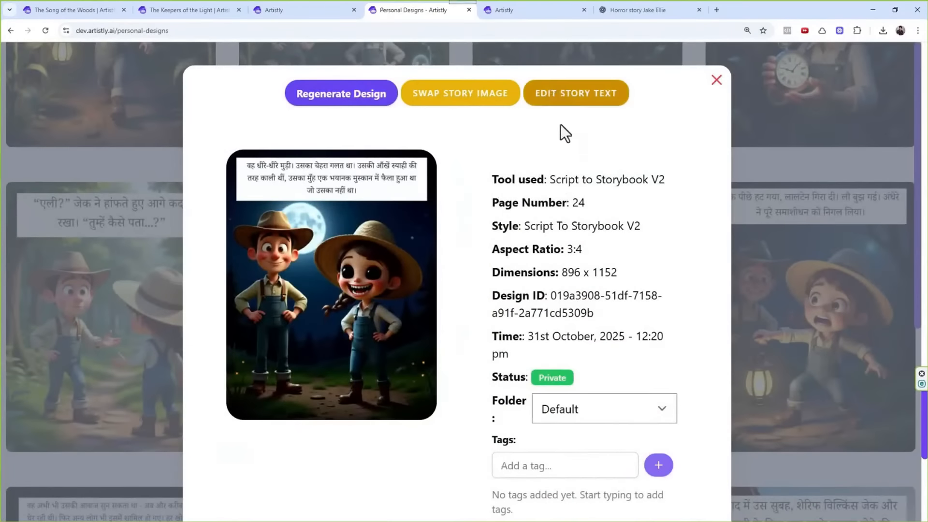
scroll(562, 126, down, 5)
scroll(564, 126, up, 5)
click(578, 94)
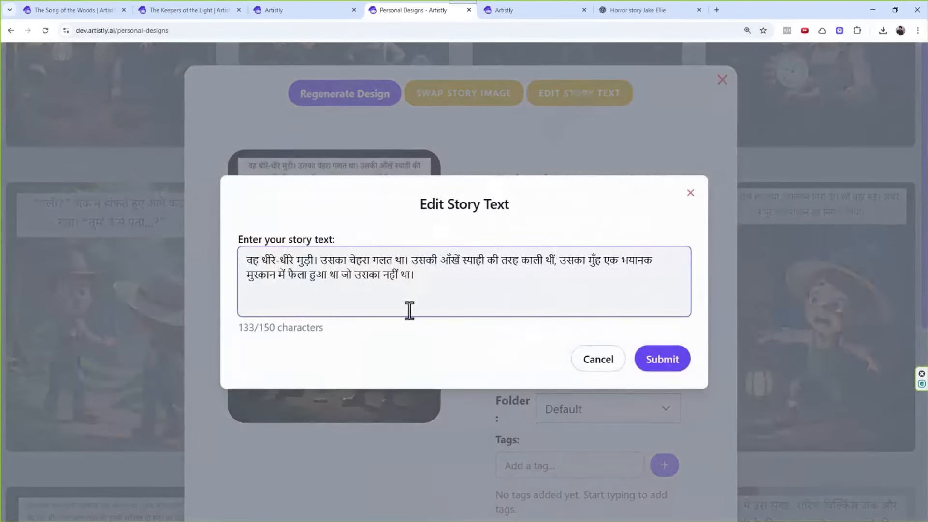
key(ctrl+a)
drag(277, 327, 248, 327)
drag(349, 323, 244, 327)
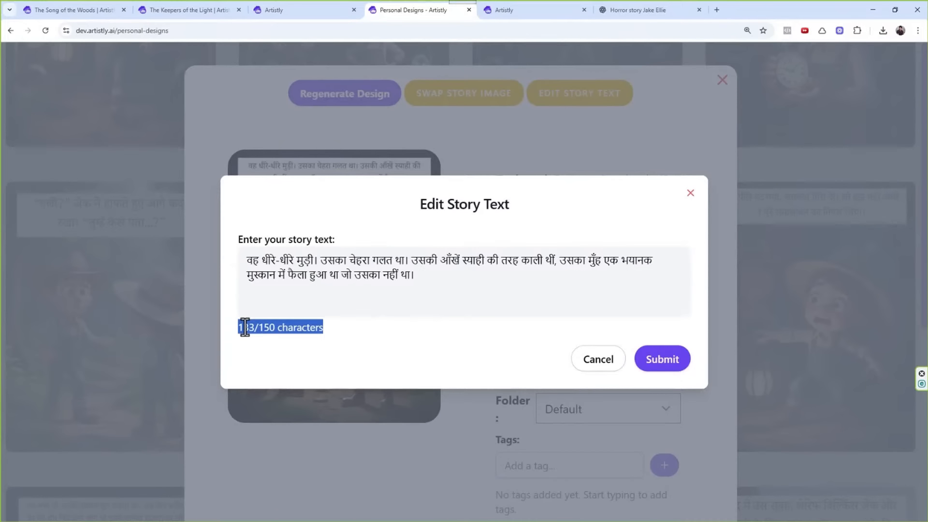
click(464, 275)
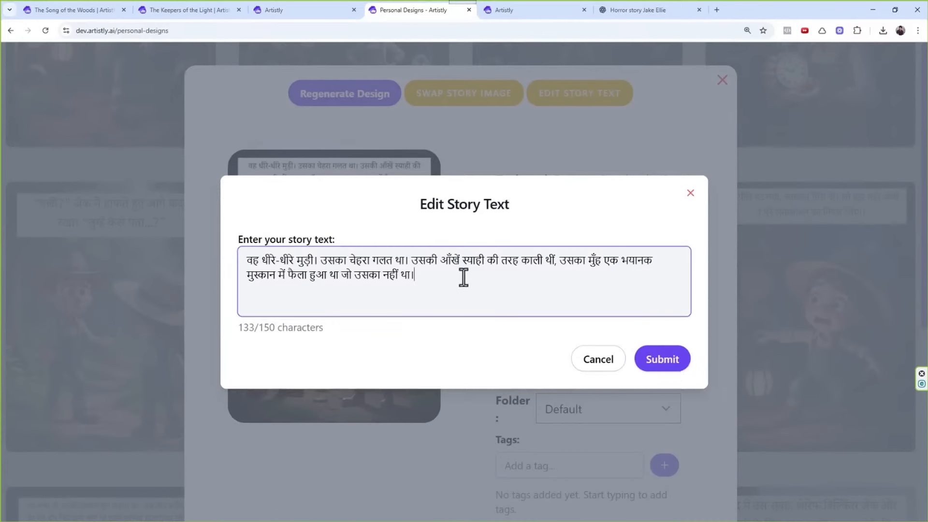
click(690, 193)
click(717, 83)
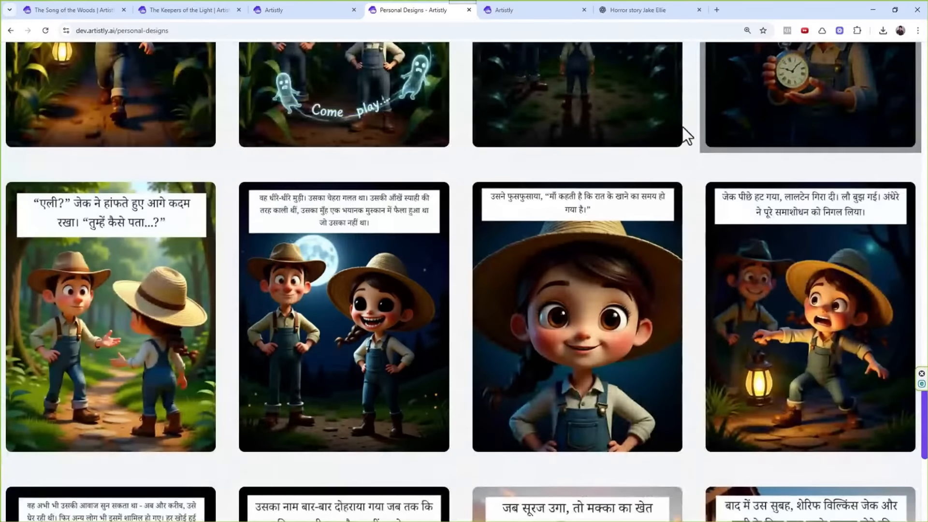
- Regenerate page 28 once more, the Hindi page lettered "Jake" and "Ellie" on a black background
scroll(520, 283, up, 5)
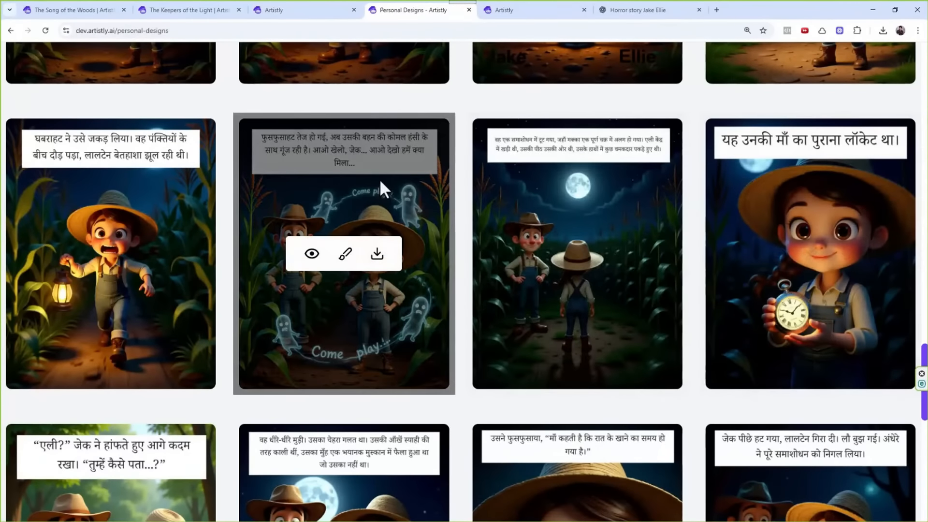
scroll(322, 218, down, 13)
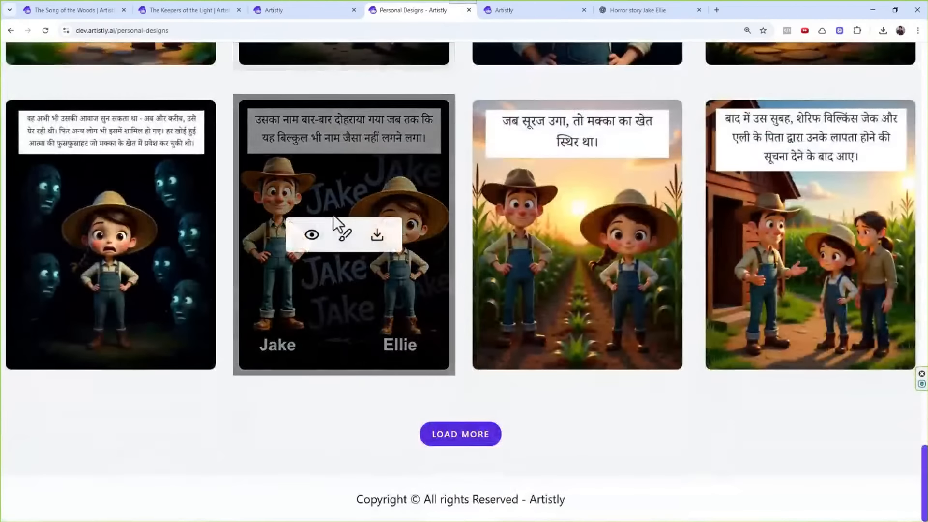
click(312, 235)
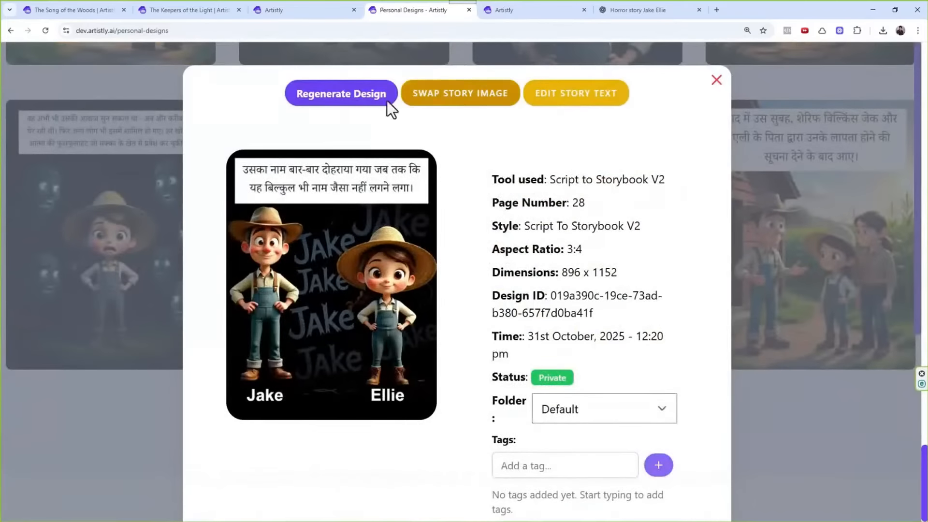
click(354, 103)
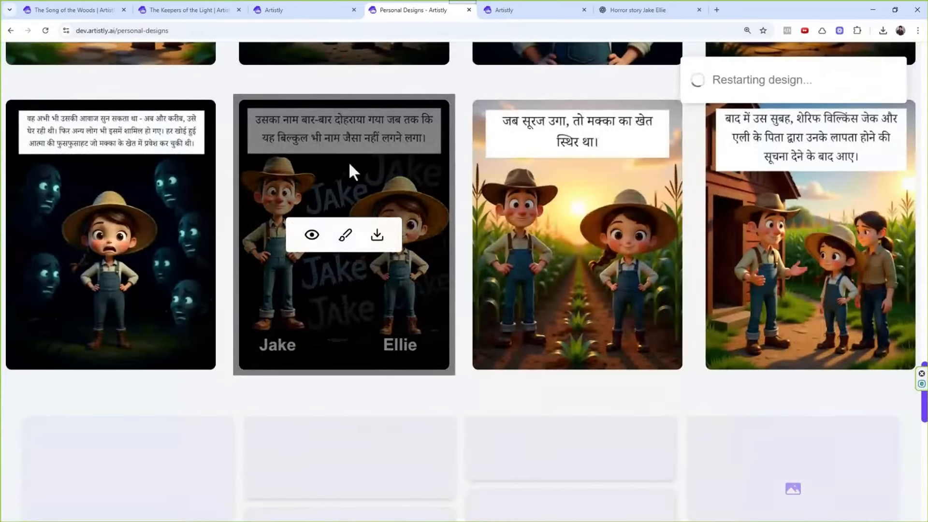
- Filter the designs to Script to Storybook V2 and start a flipbook from the Hindi story "The Cornfield Whispers"
scroll(426, 261, up, 18)
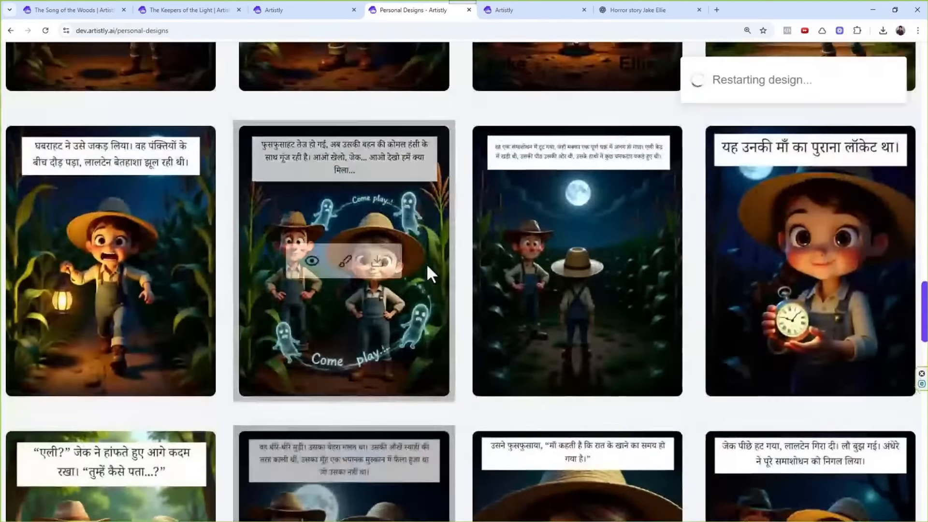
scroll(427, 267, up, 9)
scroll(425, 262, down, 7)
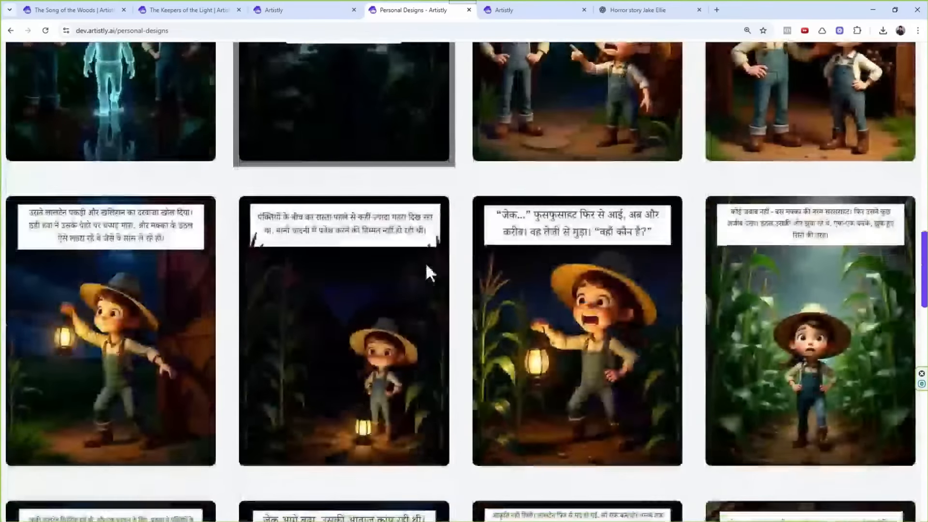
scroll(423, 253, down, 2)
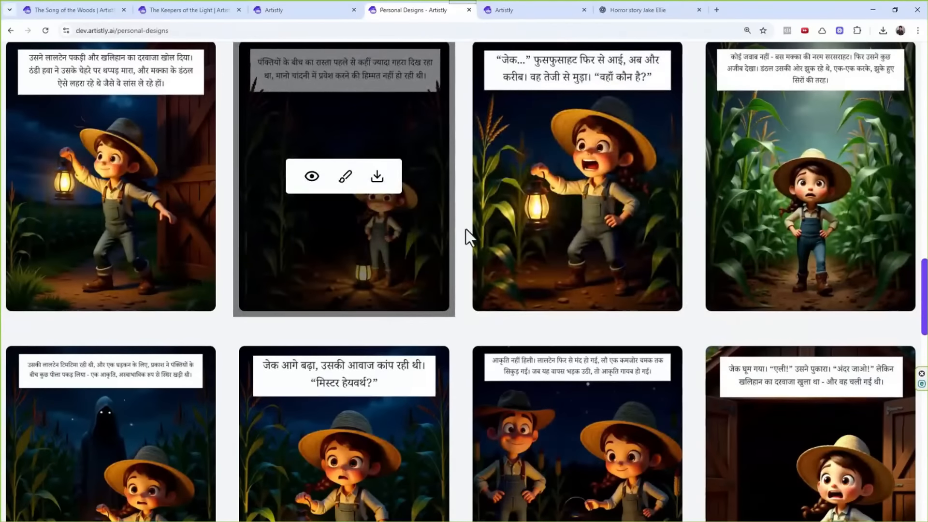
scroll(417, 267, up, 12)
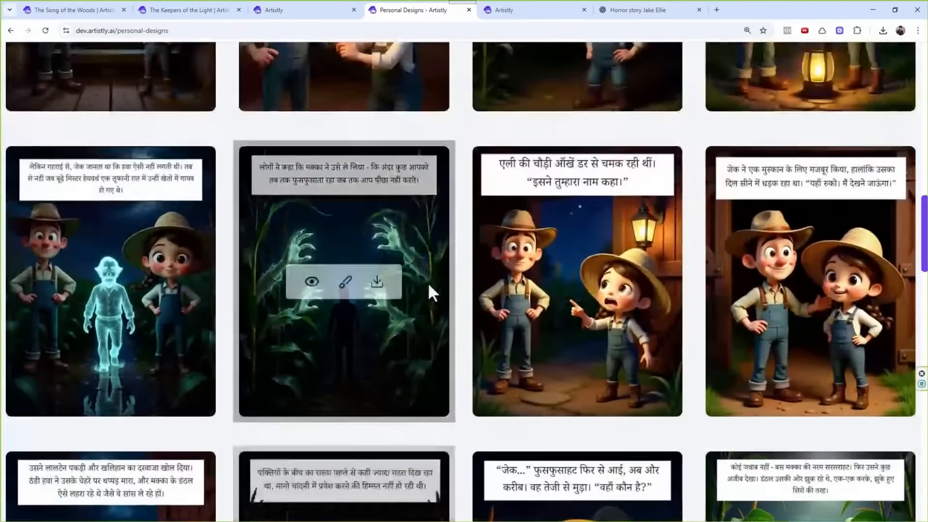
scroll(454, 244, up, 9)
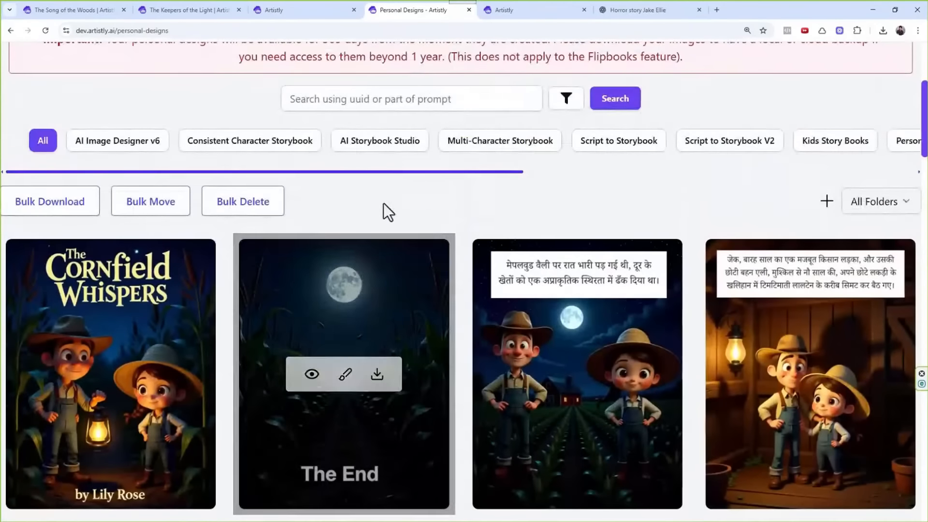
click(727, 149)
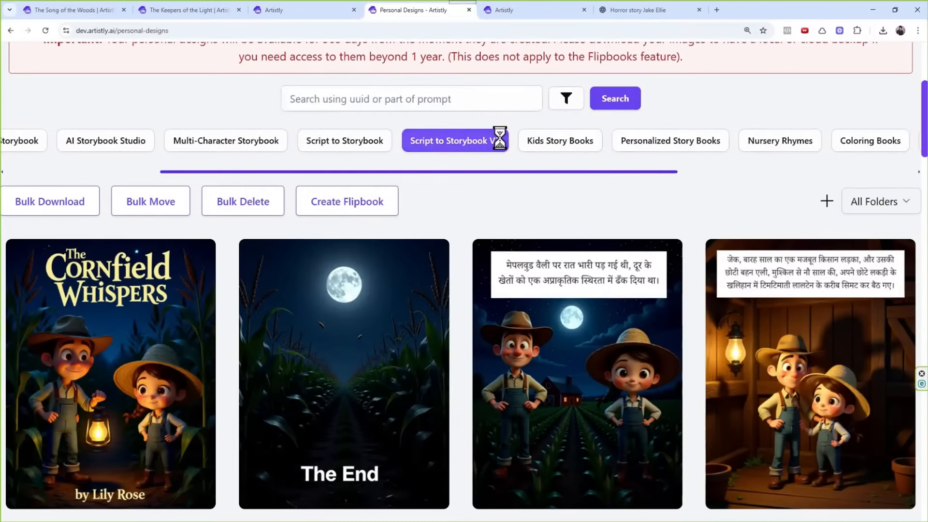
click(362, 205)
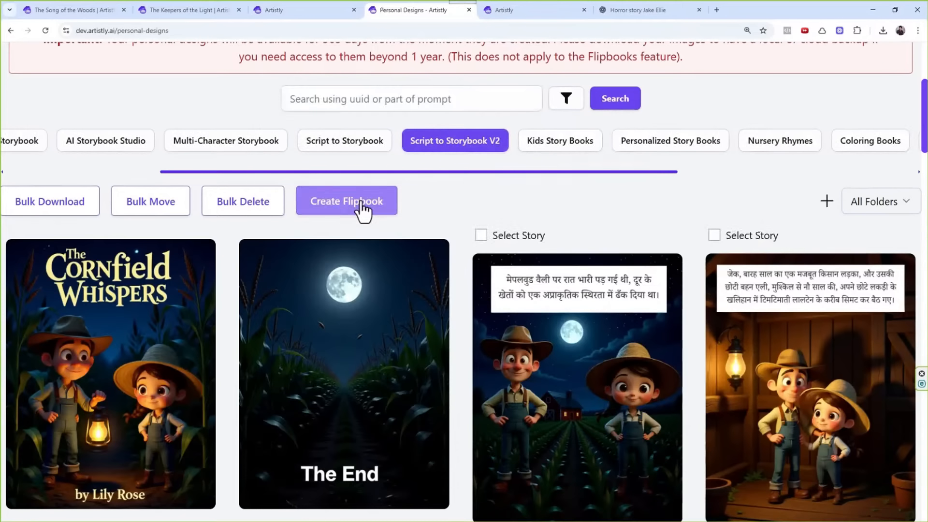
click(481, 236)
click(471, 405)
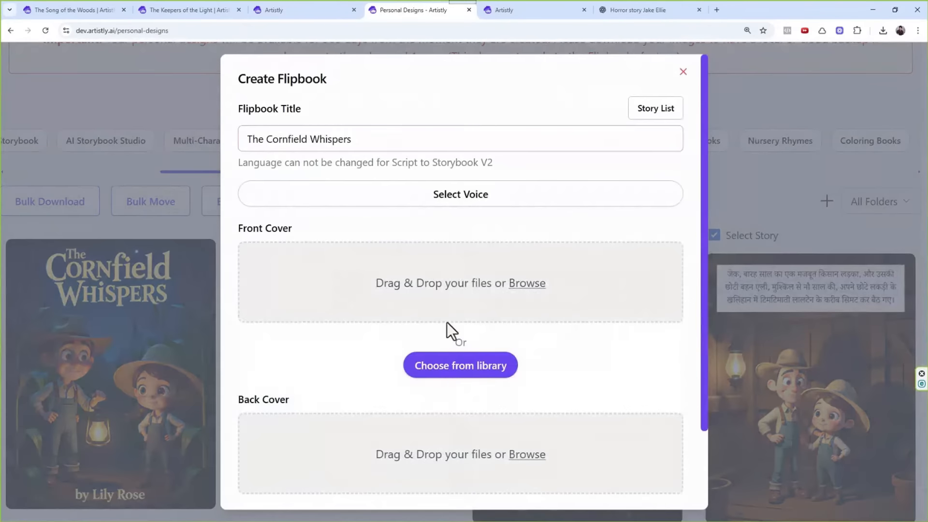
- Set "The Cornfield Whispers" cover illustration from the media library as the flipbook's front cover
click(453, 373)
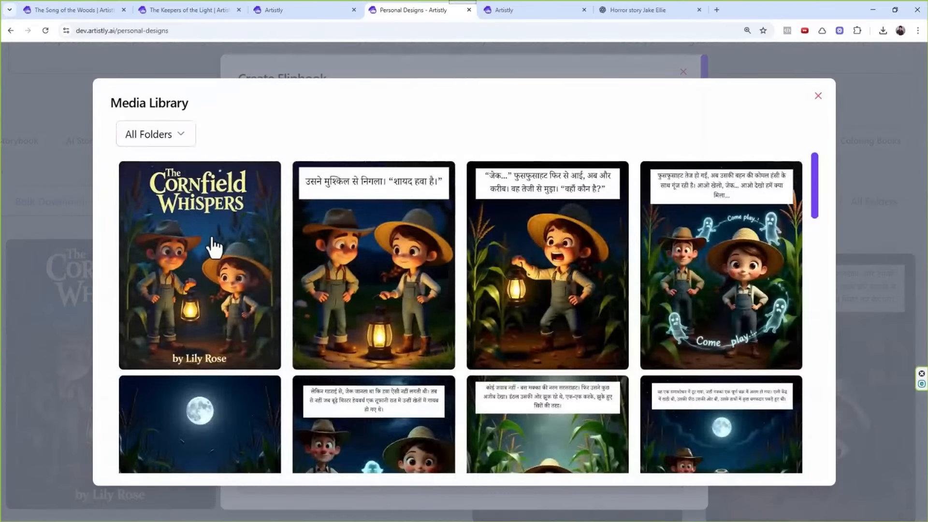
click(212, 244)
scroll(348, 324, down, 2)
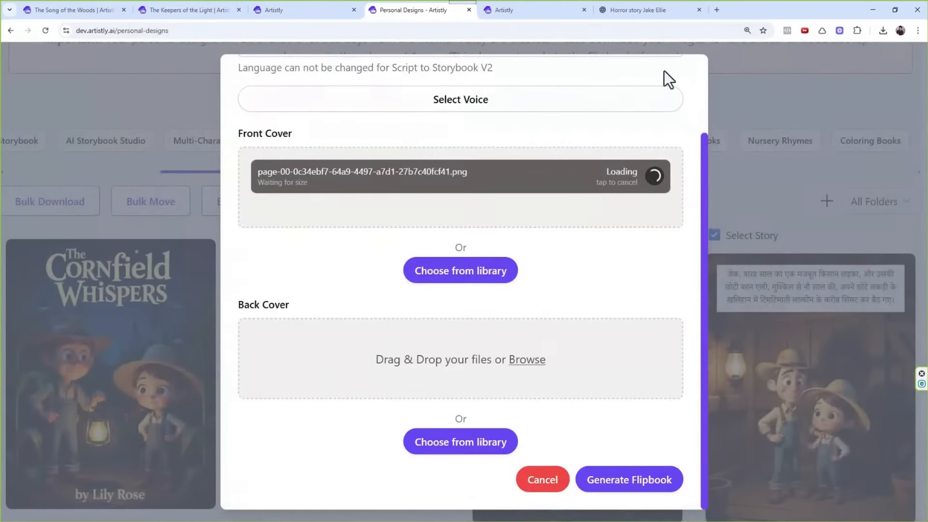
scroll(645, 179, up, 2)
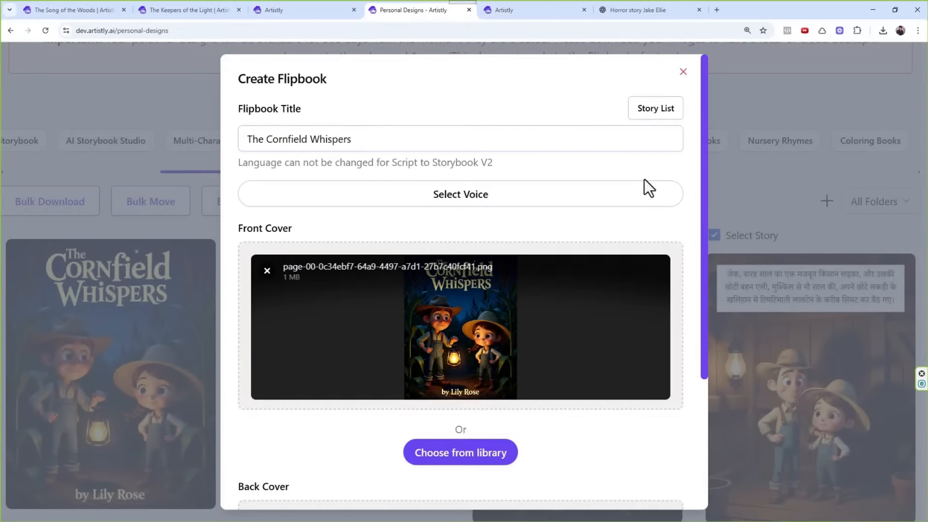
- Set the moonlit cornfield page lettered "The End" from the media library as the flipbook's back cover
scroll(501, 285, down, 4)
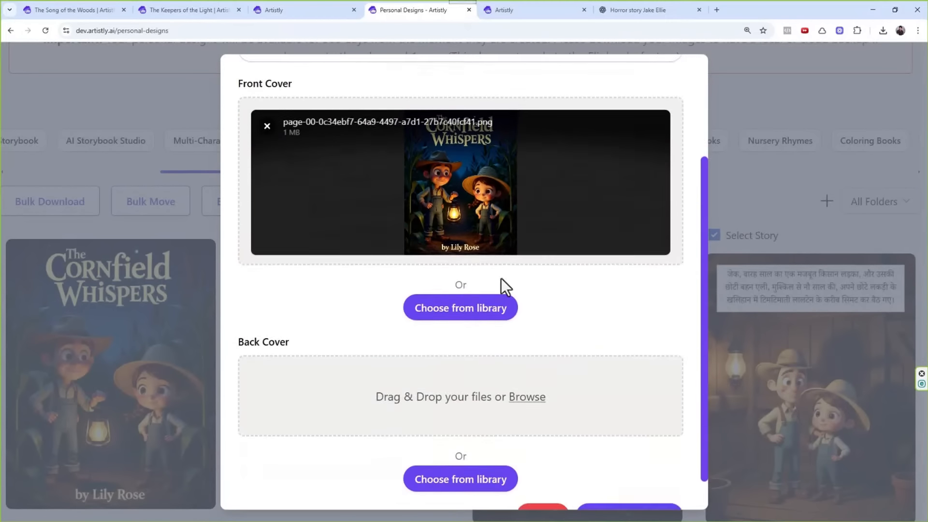
click(474, 445)
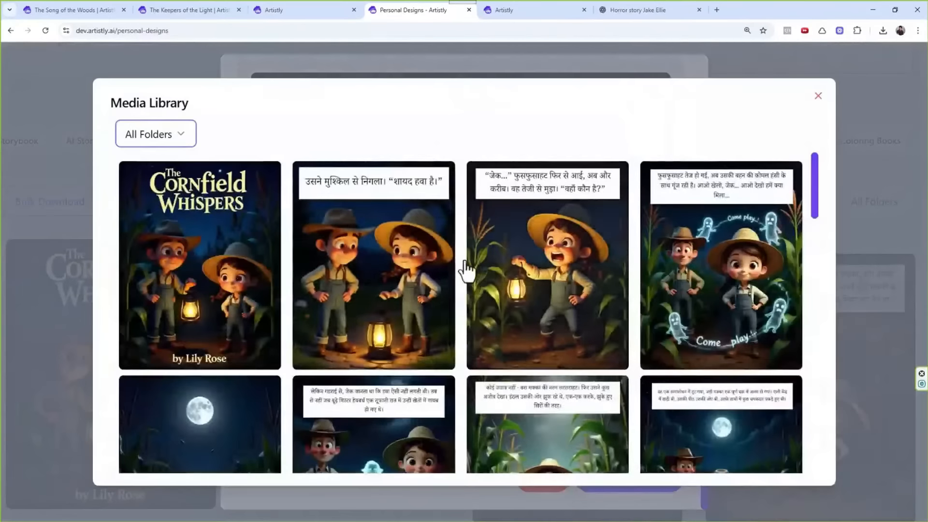
click(253, 394)
scroll(492, 230, up, 3)
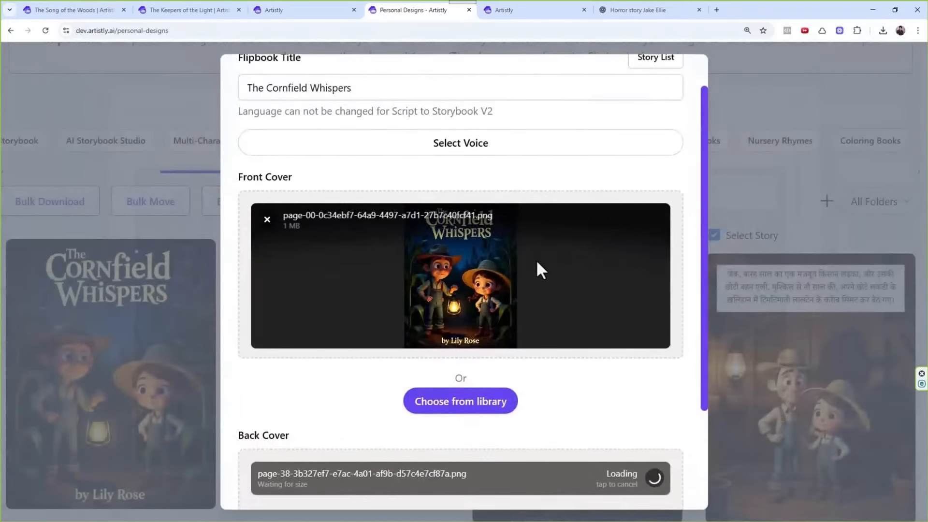
scroll(570, 277, down, 3)
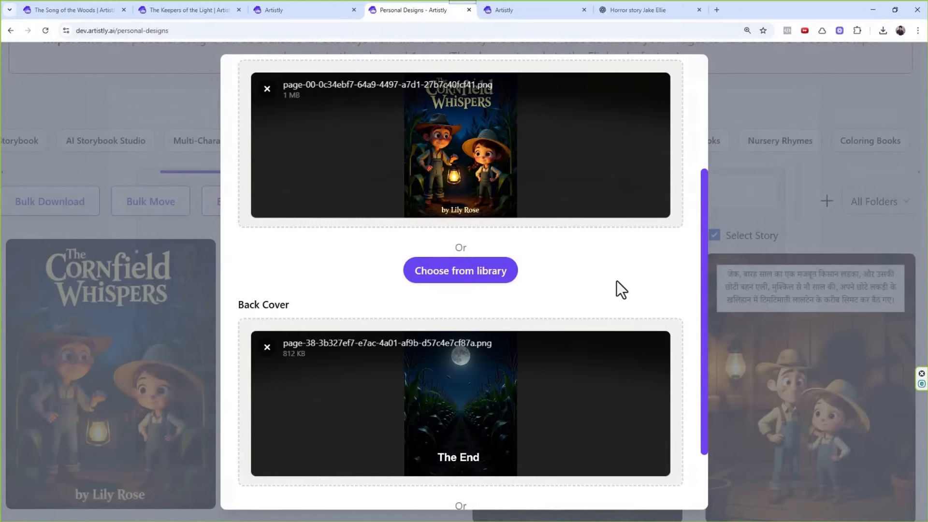
- Check both covers in the flipbook form and generate the Hindi flipbook
scroll(617, 280, up, 2)
scroll(612, 282, down, 2)
scroll(610, 282, down, 3)
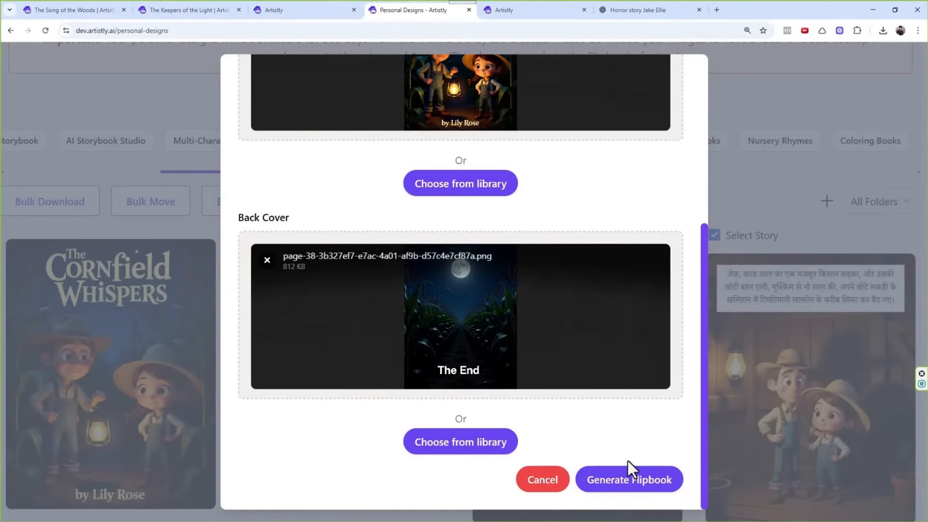
click(626, 474)
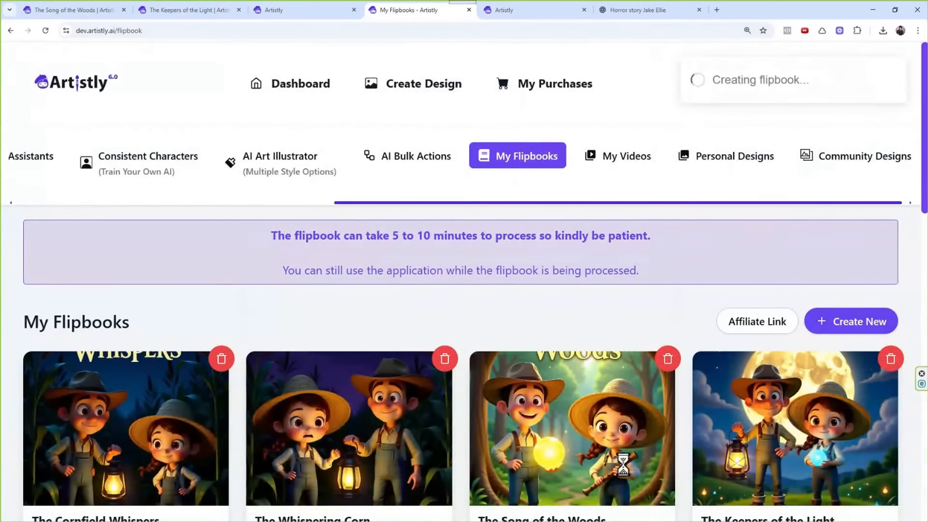
- Check the new flipbook's status, page count and language in the list of flipbooks
scroll(484, 292, down, 3)
scroll(426, 347, up, 3)
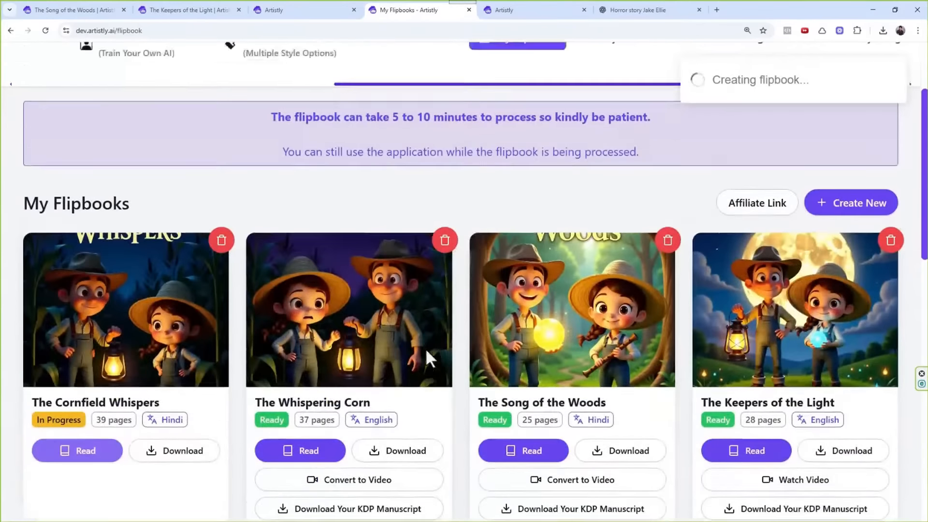
scroll(425, 345, down, 2)
scroll(424, 343, up, 2)
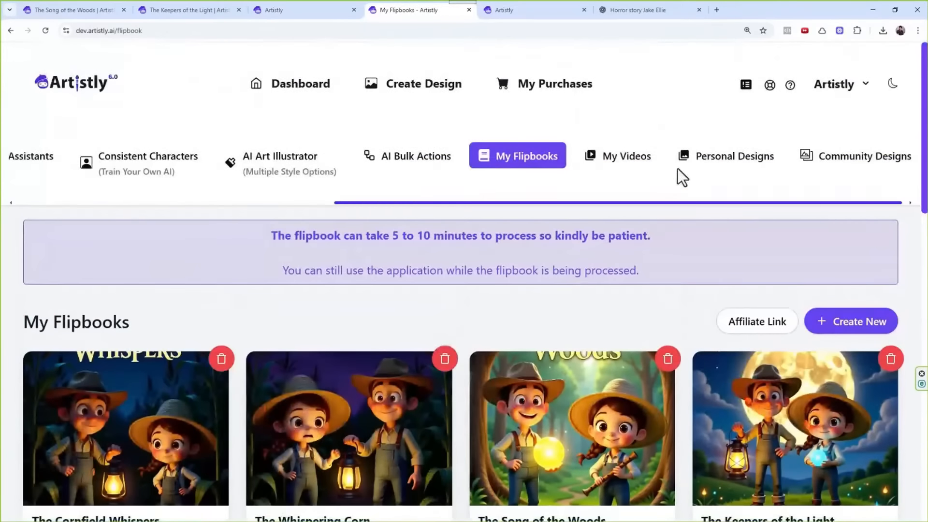
- Examine the Hindi cornfield storybook pages and their illustrations in the personal designs
click(705, 177)
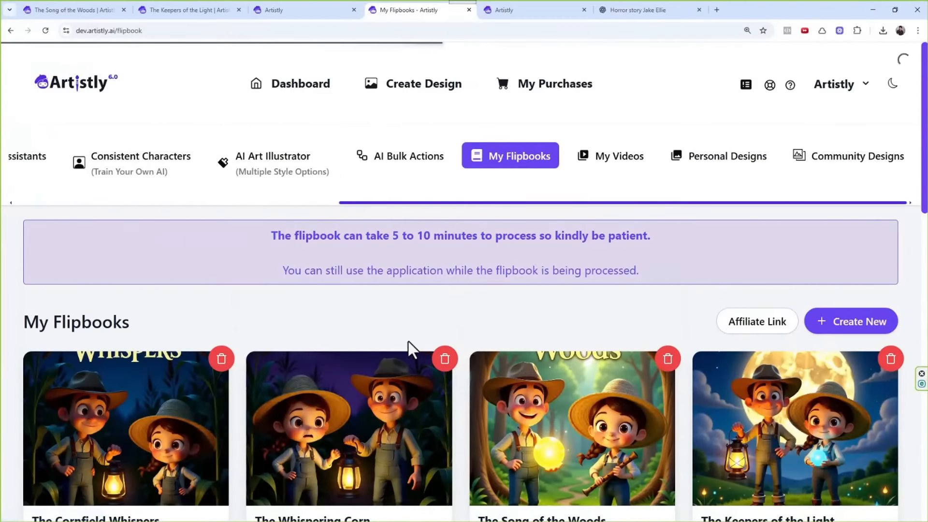
scroll(284, 283, down, 3)
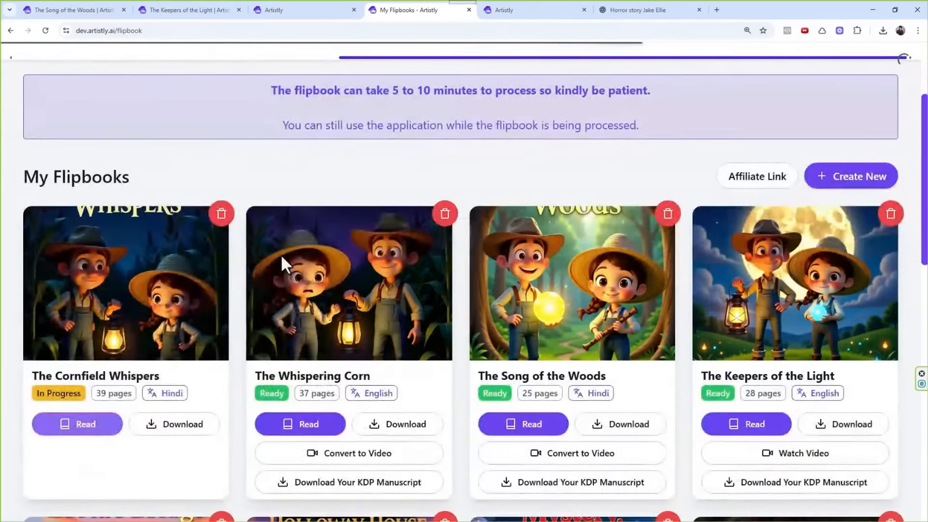
scroll(290, 232, up, 3)
scroll(604, 246, down, 5)
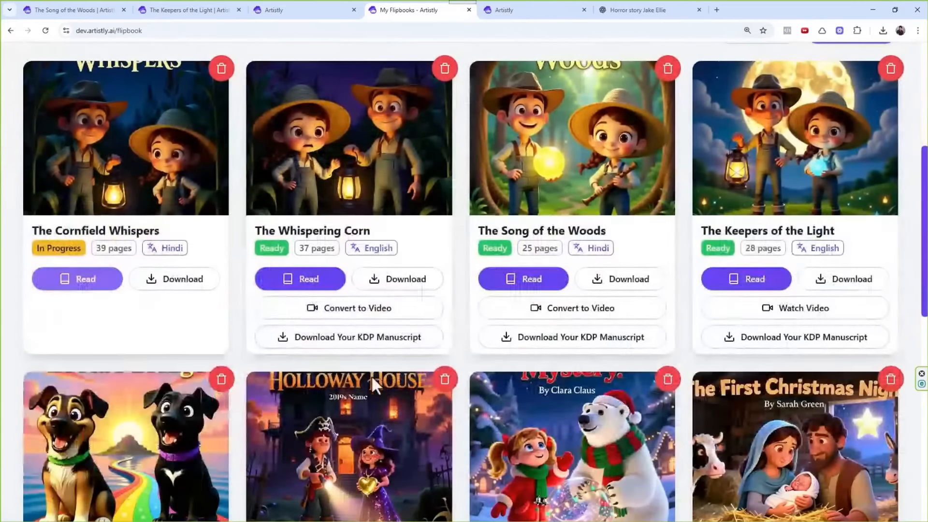
scroll(455, 178, up, 2)
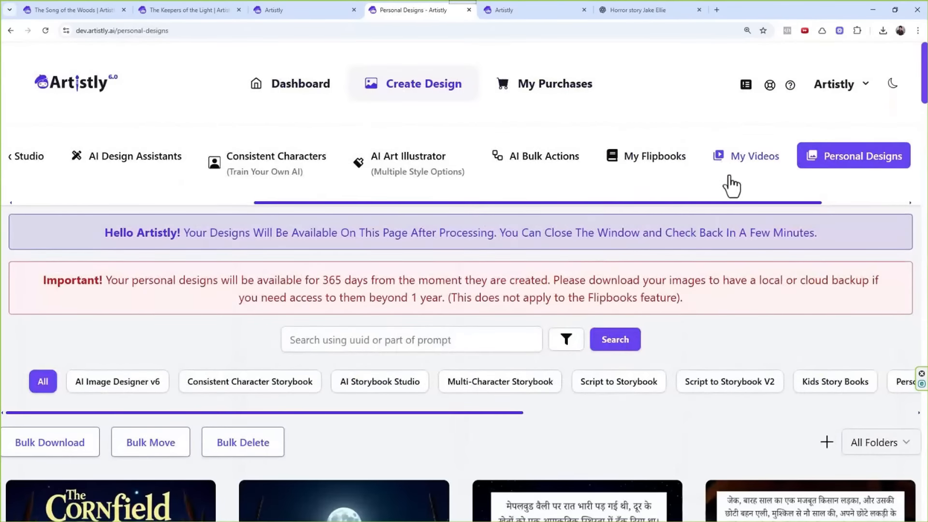
scroll(548, 338, down, 10)
scroll(445, 256, down, 10)
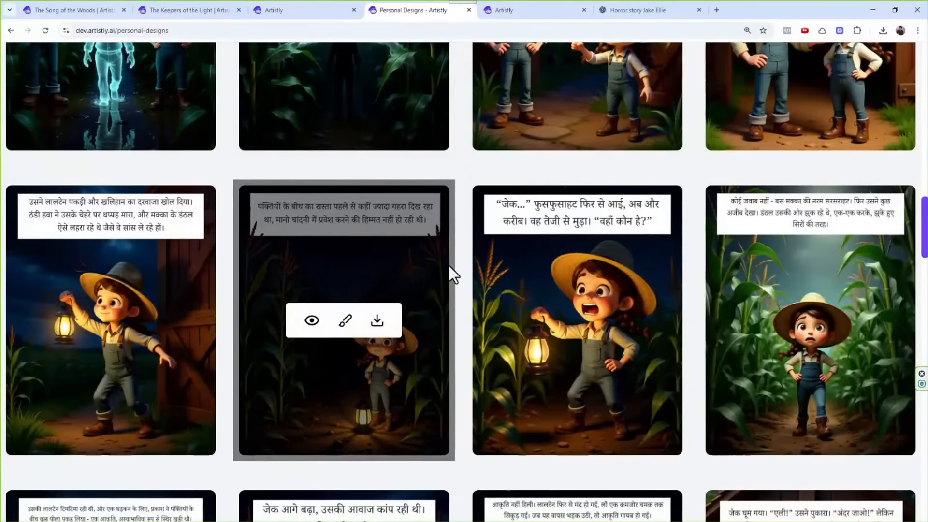
scroll(449, 266, down, 4)
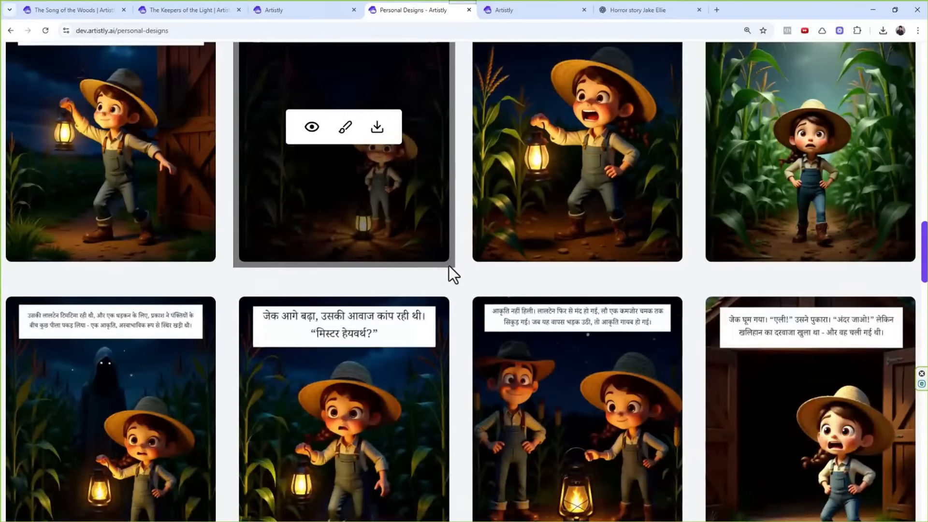
scroll(449, 265, down, 3)
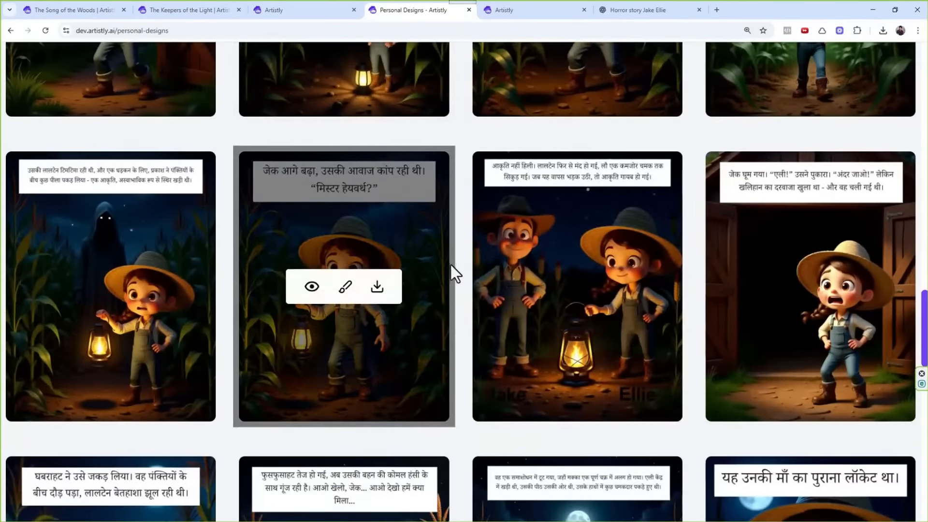
scroll(495, 261, down, 6)
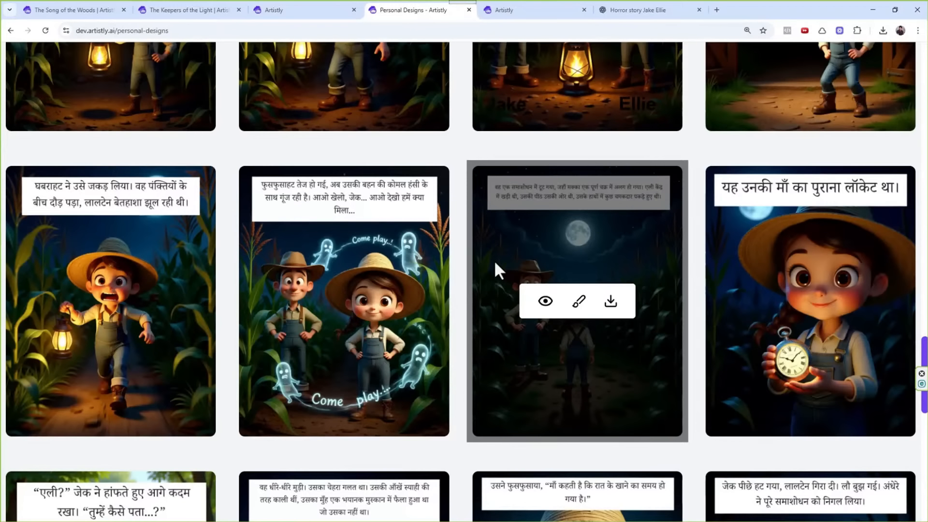
scroll(456, 262, down, 7)
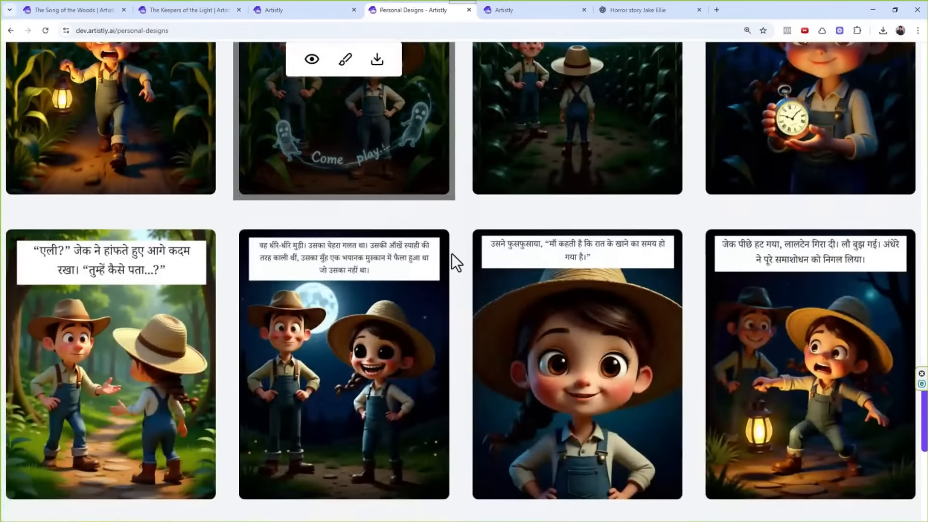
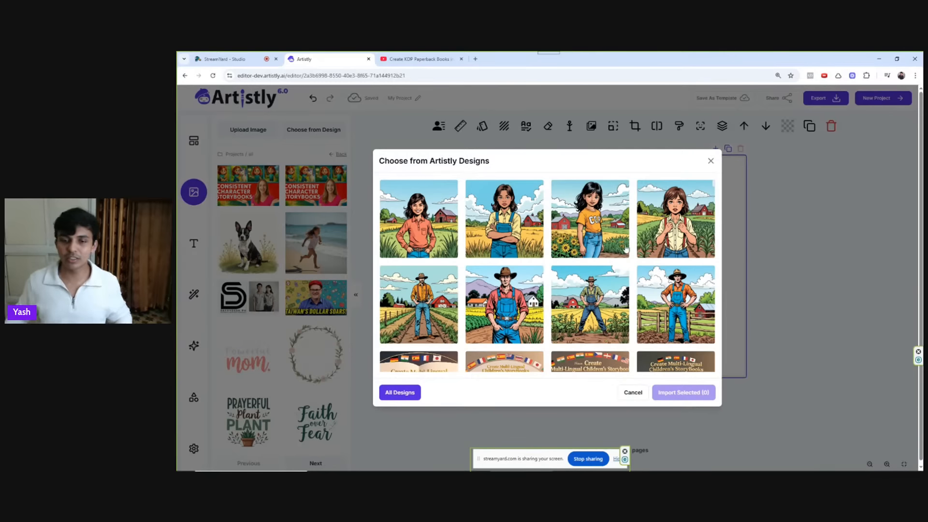
- Import the cross-armed farm woman and the hatted farmer in blue overalls from Artistly designs, and fit the woman's image on the canvas
click(512, 300)
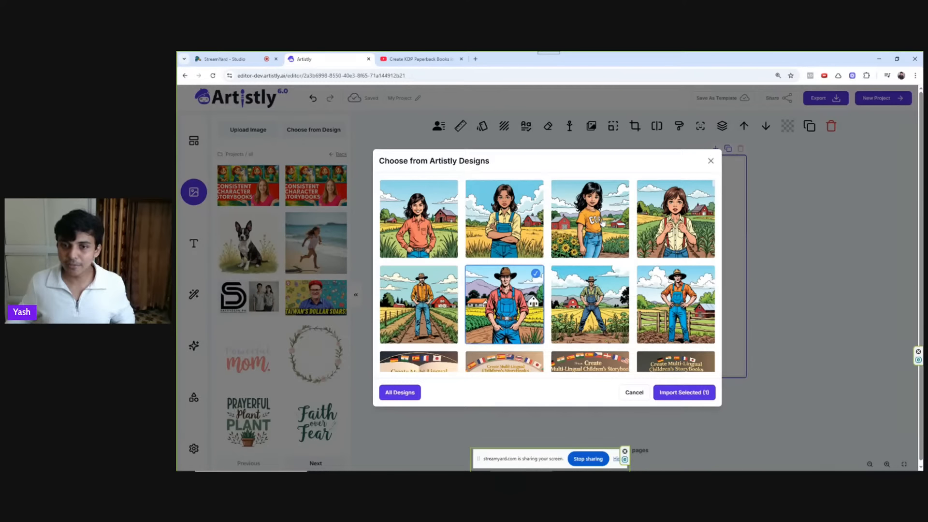
click(515, 223)
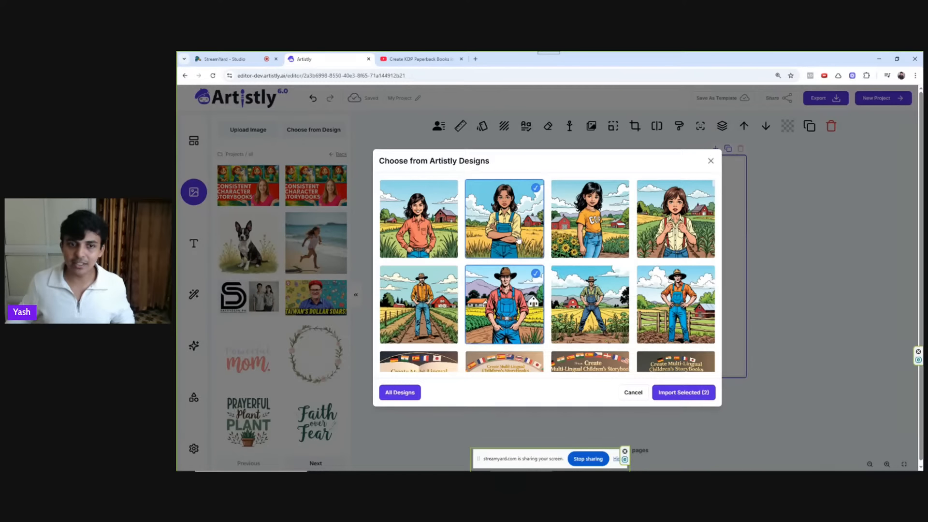
click(689, 394)
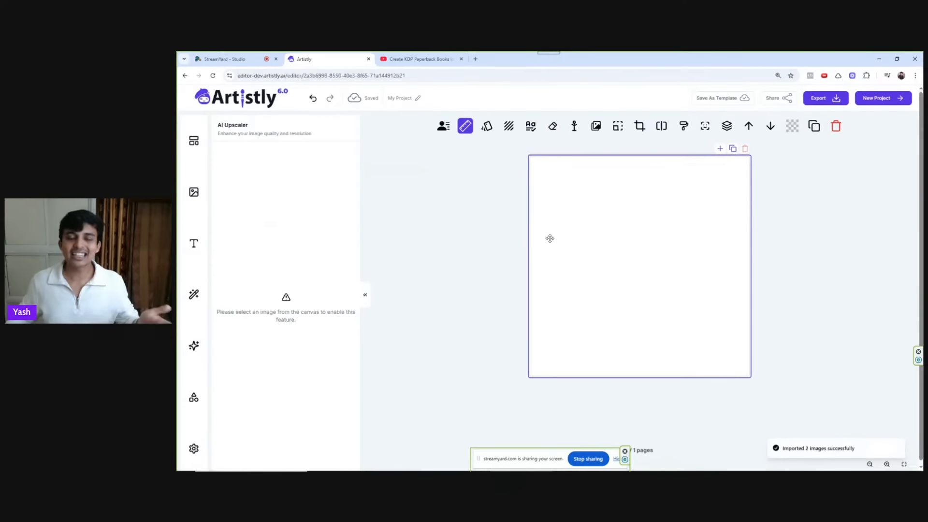
mouse_move(613, 204)
mouse_down()
mouse_move(657, 225)
mouse_move(605, 196)
mouse_up()
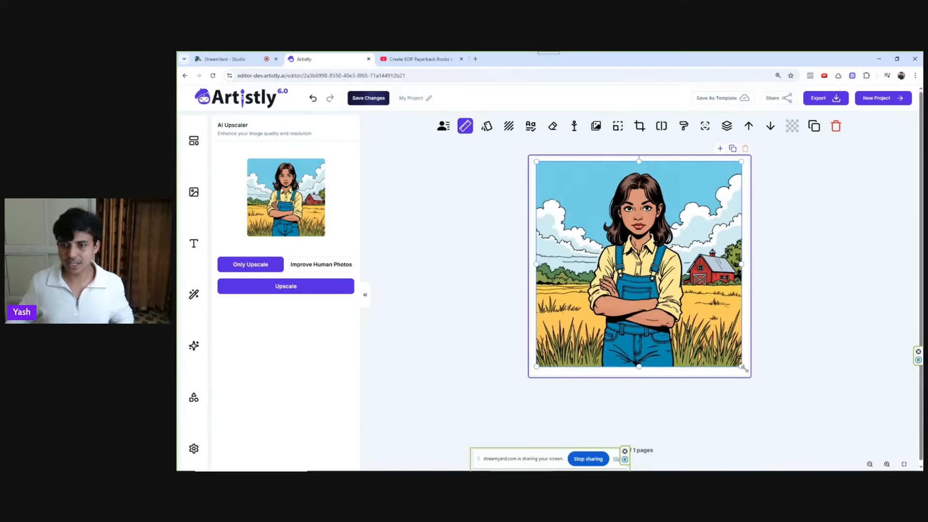
click(660, 126)
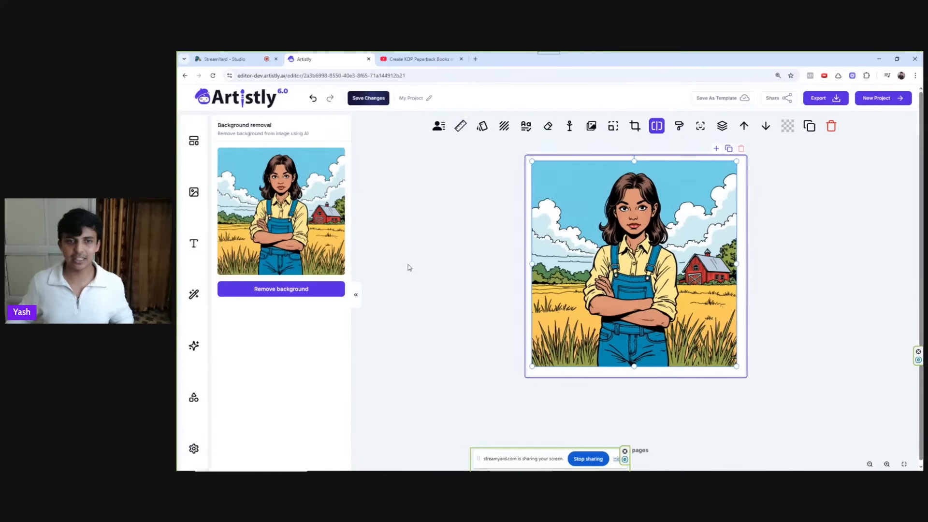
click(314, 289)
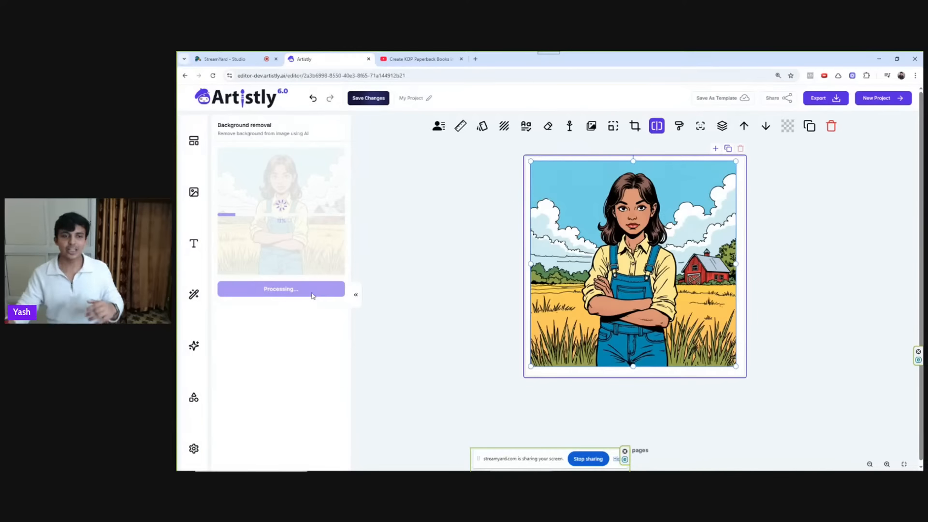
click(194, 196)
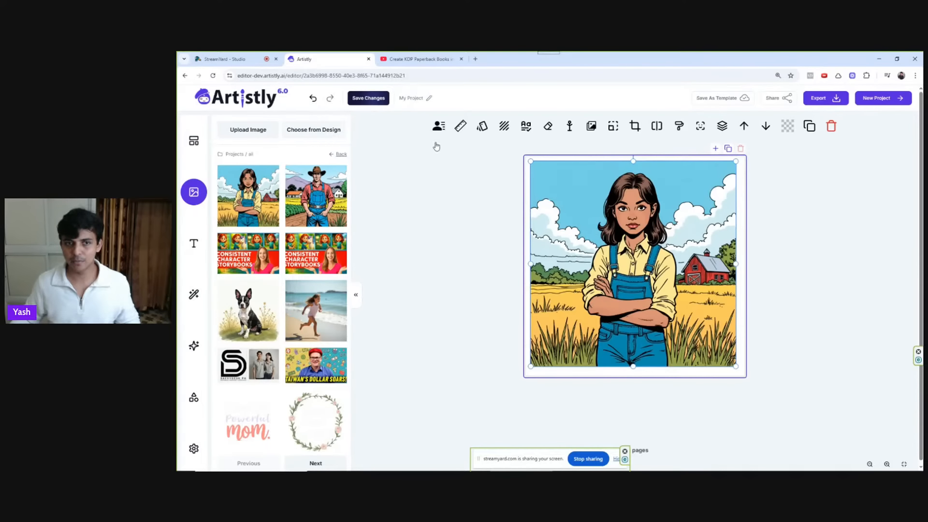
click(319, 128)
click(711, 163)
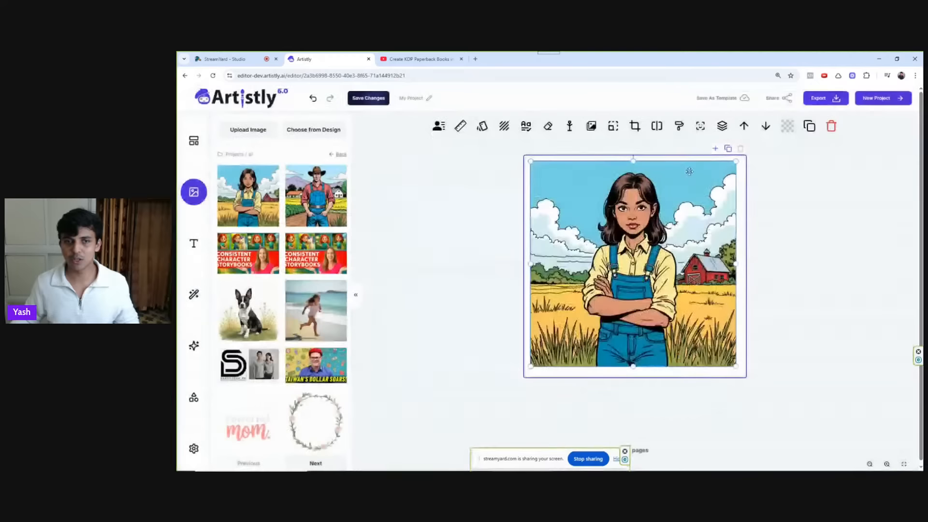
- Remove the background from the farm woman's image and replace it on the canvas with the cutout
click(657, 126)
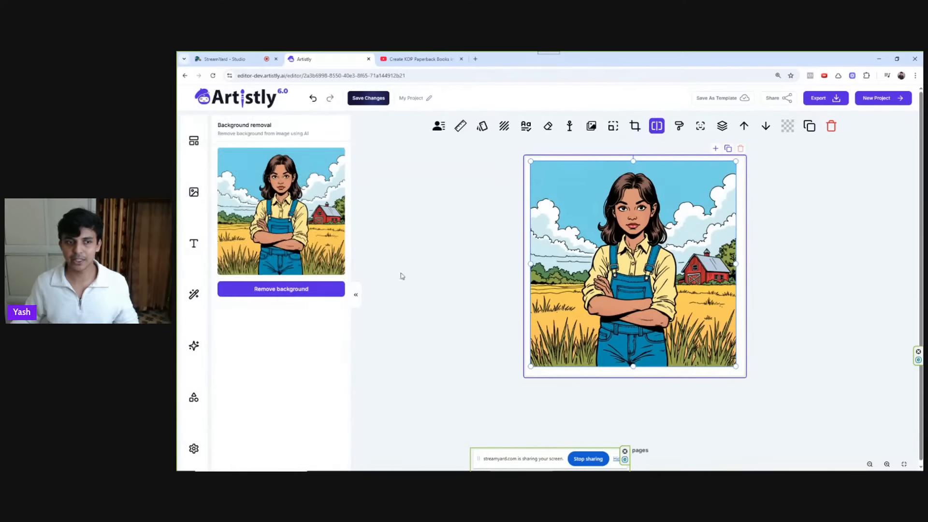
click(335, 293)
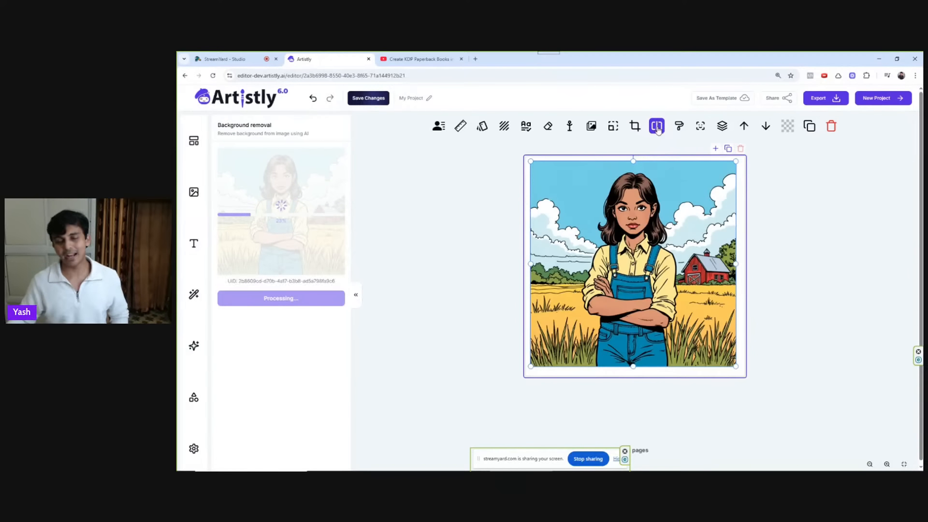
click(261, 60)
click(312, 59)
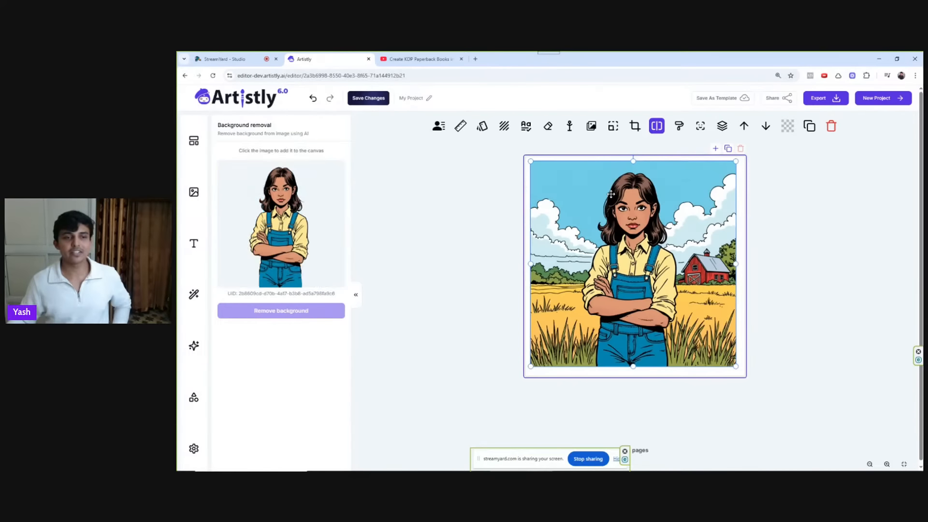
click(310, 237)
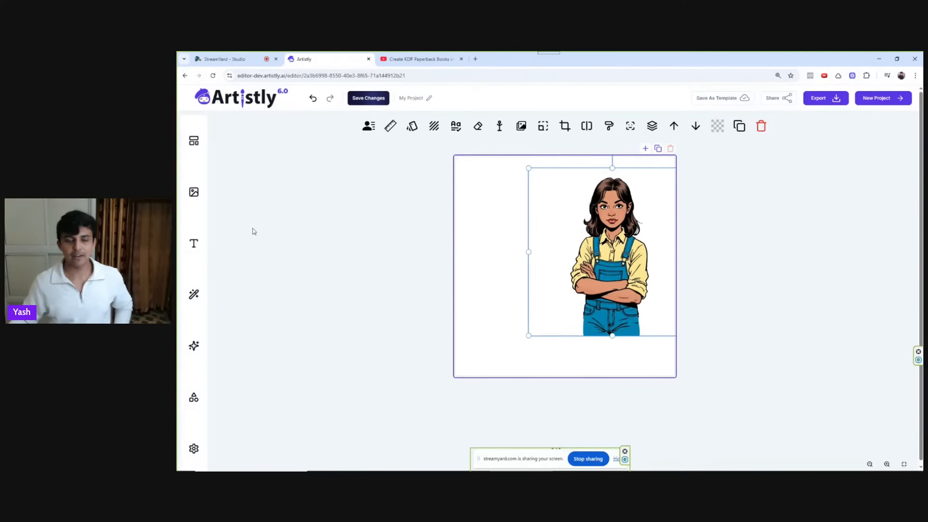
- Add the imported farmer's image to the canvas and create a cutout of him with the background removed
click(194, 192)
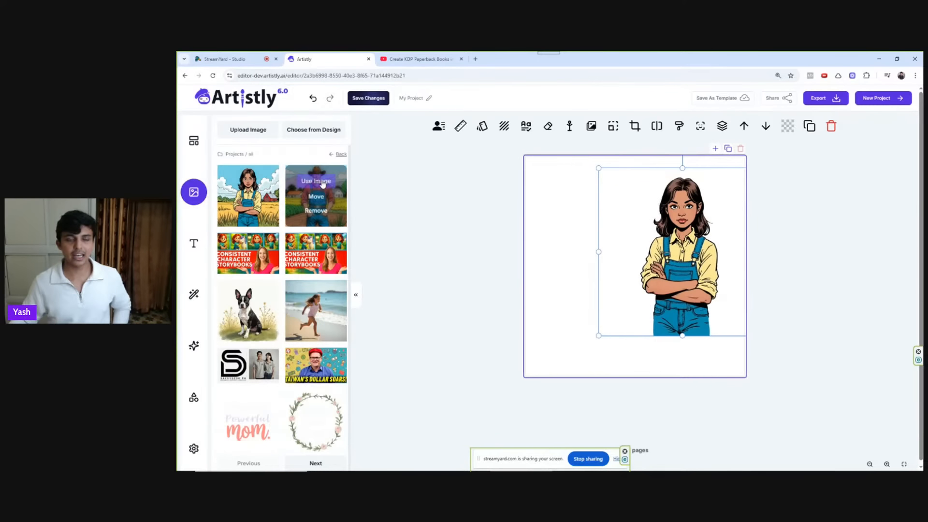
click(322, 184)
click(360, 296)
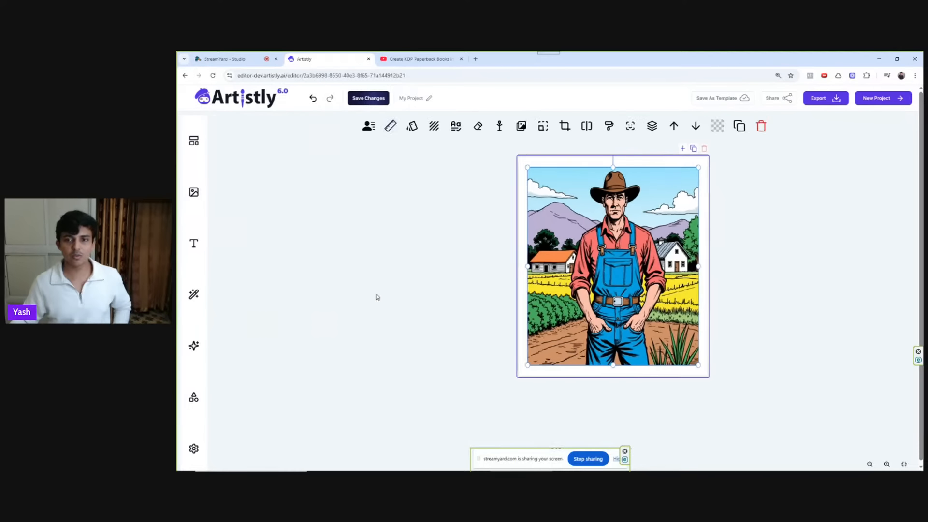
click(587, 126)
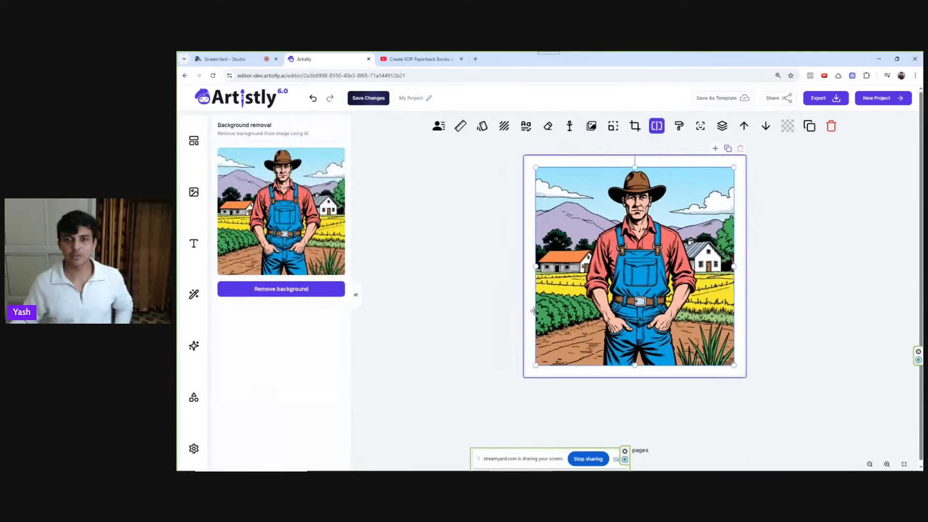
click(311, 292)
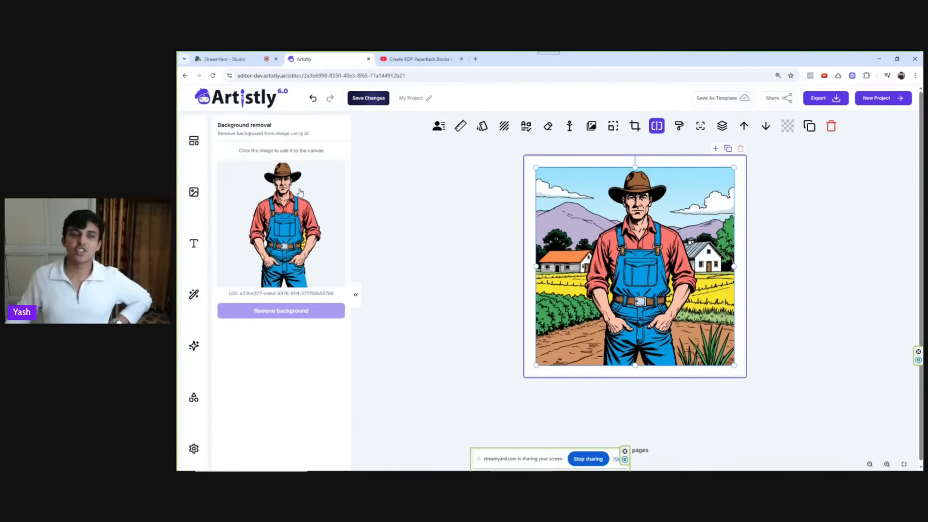
click(268, 199)
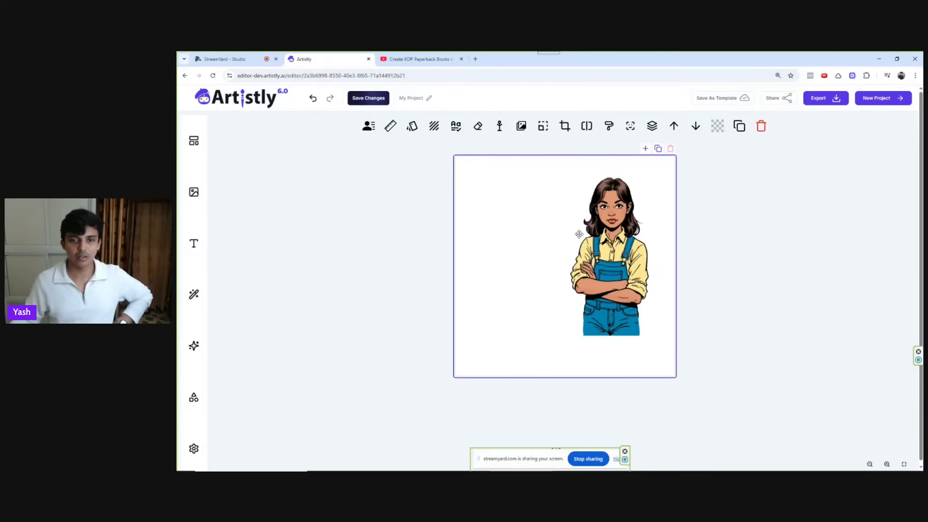
- Move the woman's cutout toward the right edge of the canvas
drag(594, 222, 615, 246)
click(495, 240)
click(615, 244)
- Try to add the farmer's cutout from the uploaded images to the canvas beside the woman
click(190, 196)
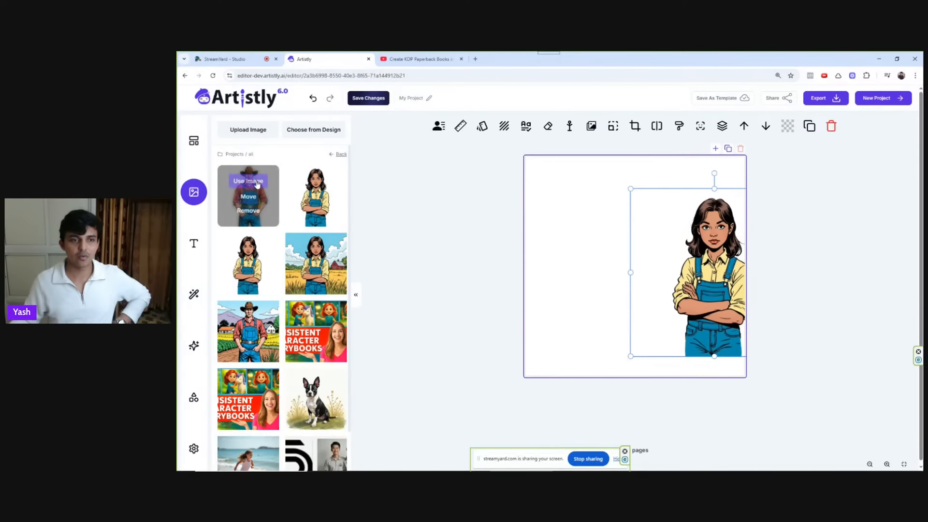
click(256, 182)
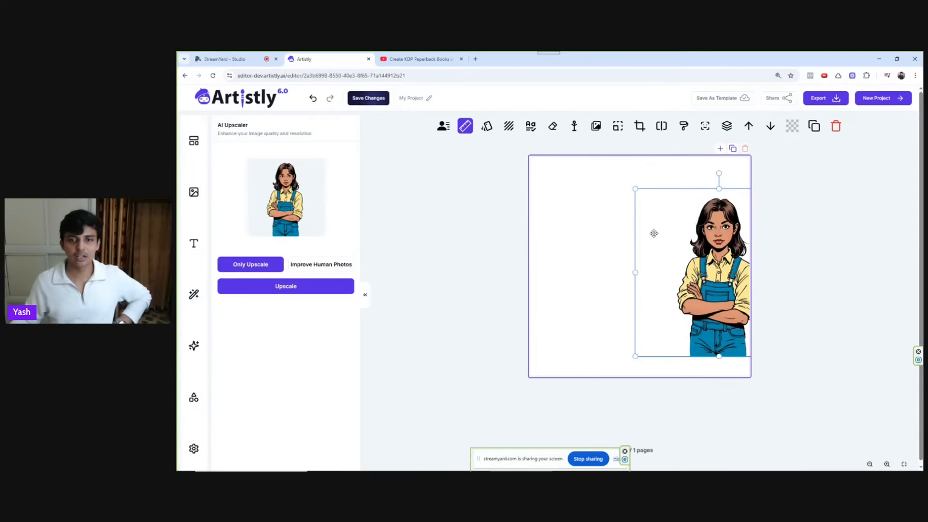
drag(654, 232, 631, 228)
click(202, 194)
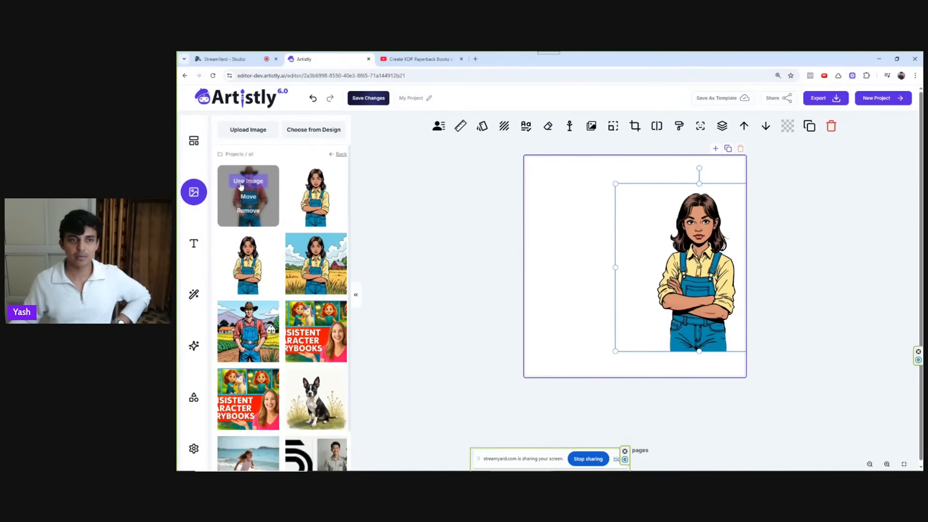
click(244, 185)
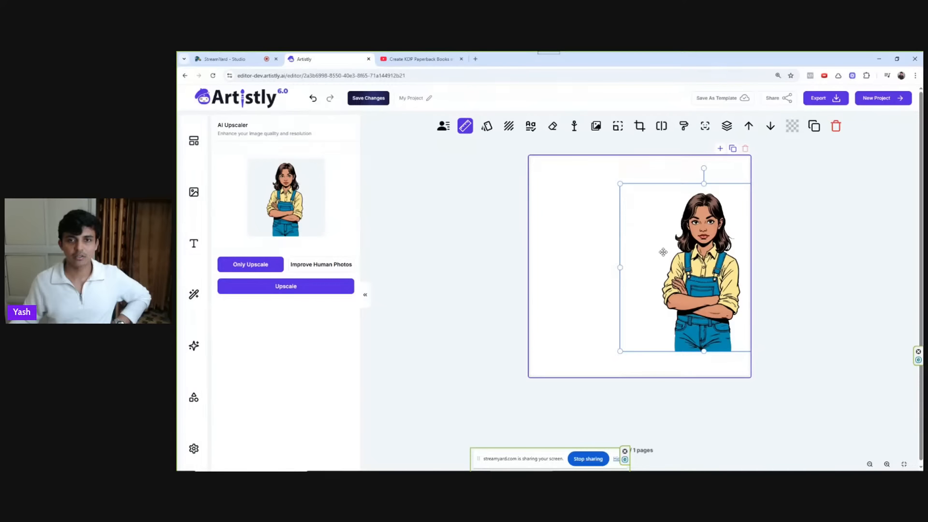
- Scale down the woman's cutout at the canvas's right edge and place the farmer's cutout on the left half
drag(662, 253, 654, 234)
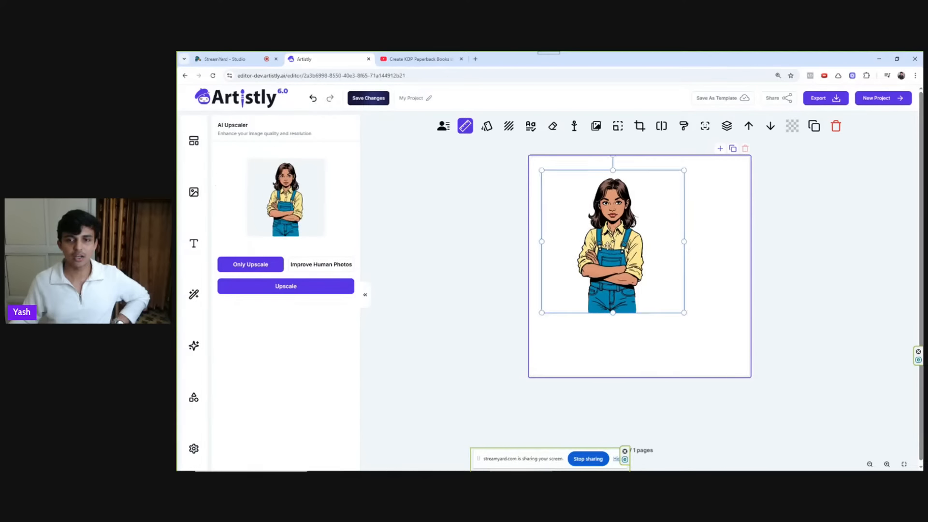
drag(622, 249, 778, 285)
click(200, 195)
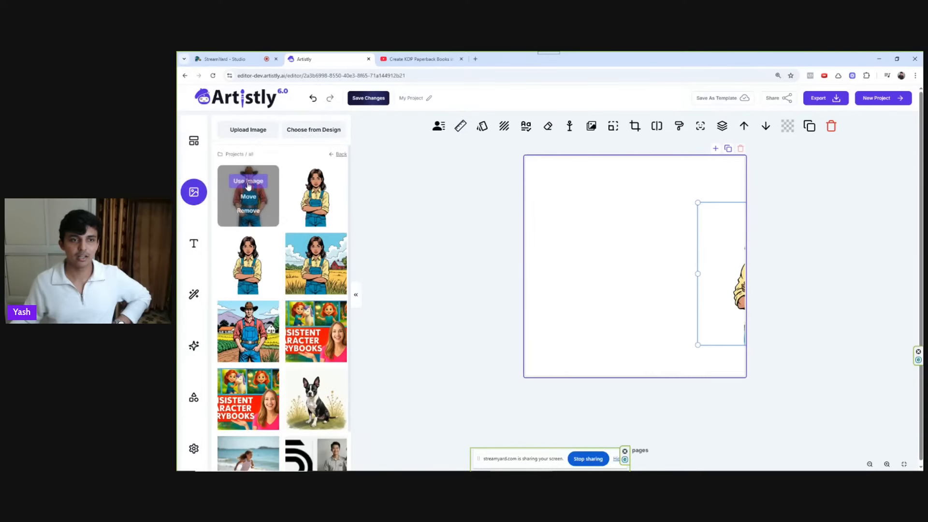
click(244, 194)
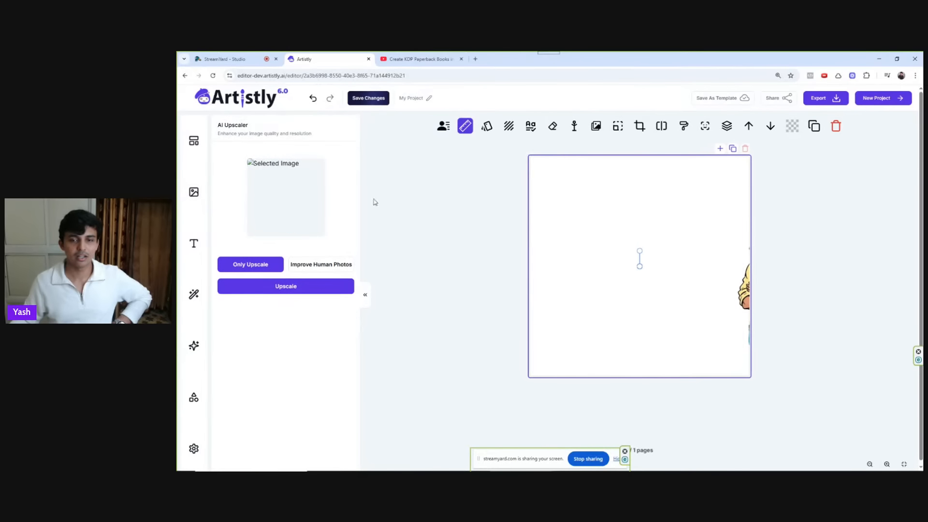
click(737, 289)
click(620, 303)
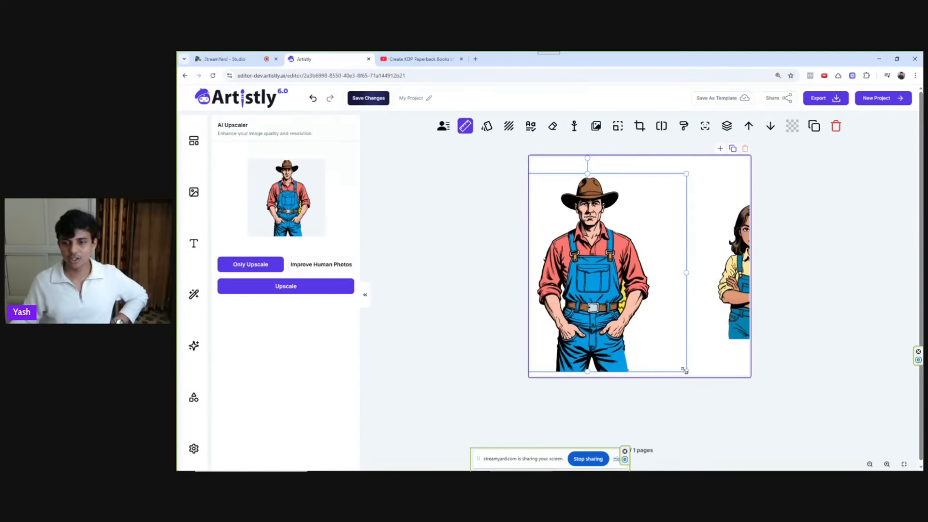
- Scale down the farmer's cutout on the left half and bring the woman's cutout fully onto the right half, slightly enlarged
drag(684, 371, 636, 331)
drag(599, 267, 605, 282)
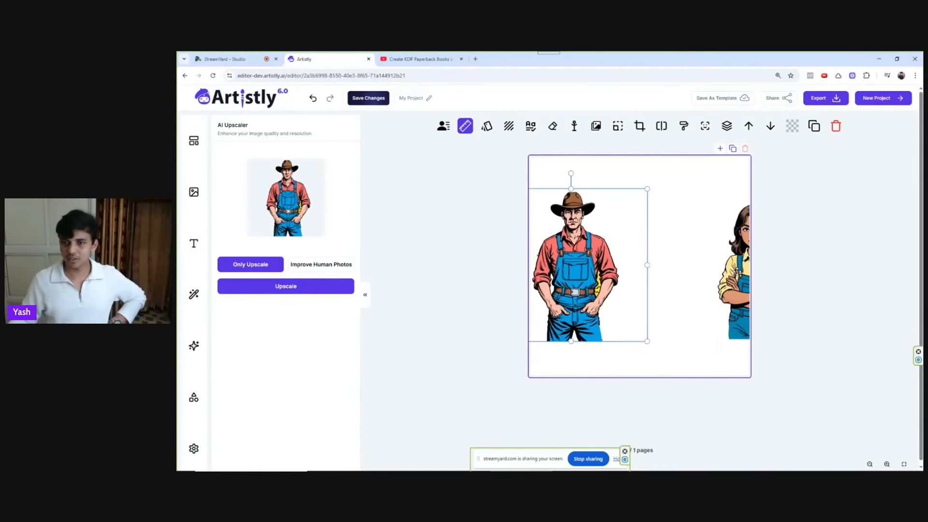
drag(736, 271, 686, 252)
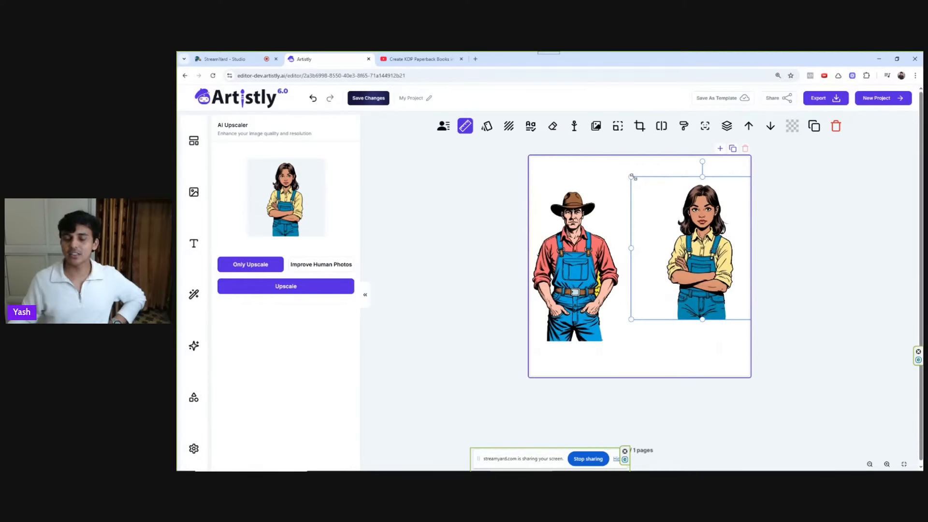
drag(630, 177, 615, 161)
- Enlarge the farmer's cutout and position it on the left half with his hat near the canvas's upper edge
click(594, 239)
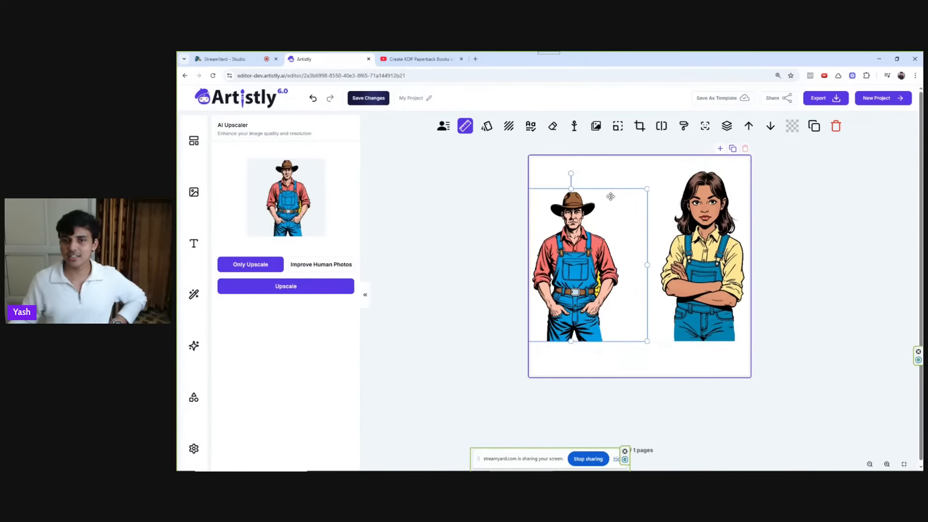
drag(645, 189, 696, 163)
drag(623, 216, 616, 226)
- Resize the woman's cutout so she stands shorter than the farmer, and align her lower edge with his
click(713, 228)
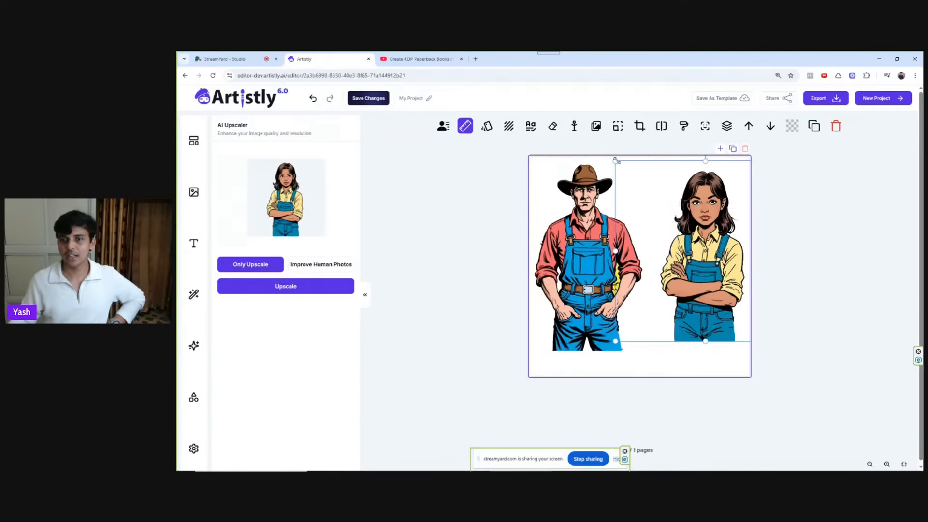
drag(615, 160, 610, 155)
mouse_move(710, 215)
mouse_down()
mouse_move(712, 230)
mouse_move(712, 220)
mouse_up()
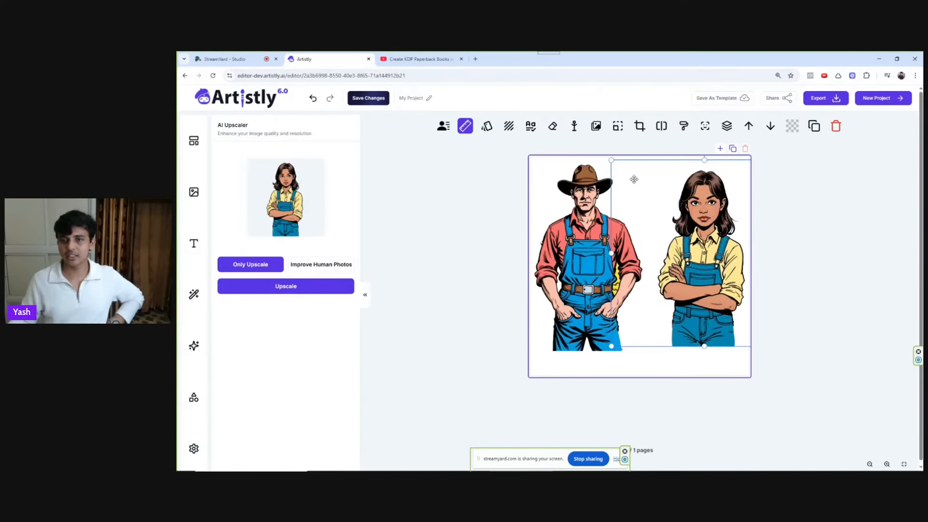
drag(611, 161, 631, 180)
drag(691, 271, 694, 265)
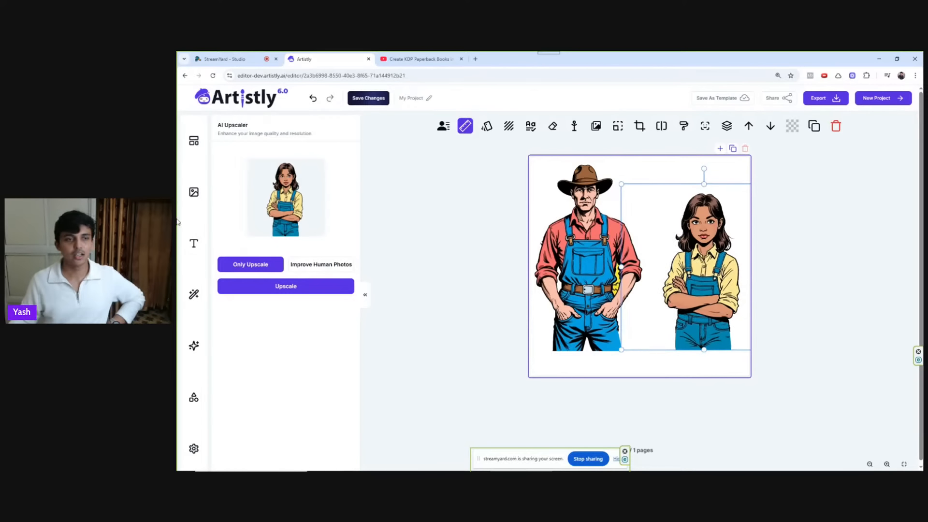
- Add a heading reading "Jake" and place it beneath the farmer as his character label
click(193, 243)
click(288, 182)
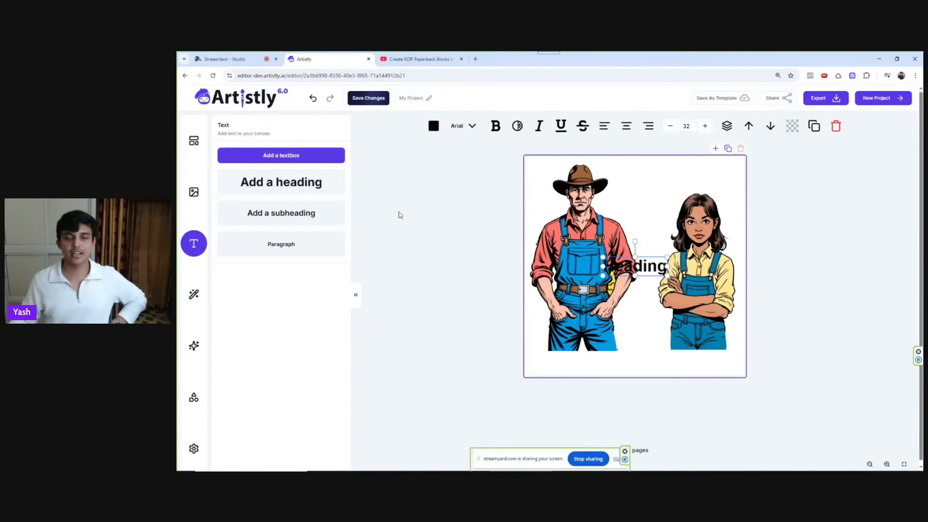
double_click(642, 272)
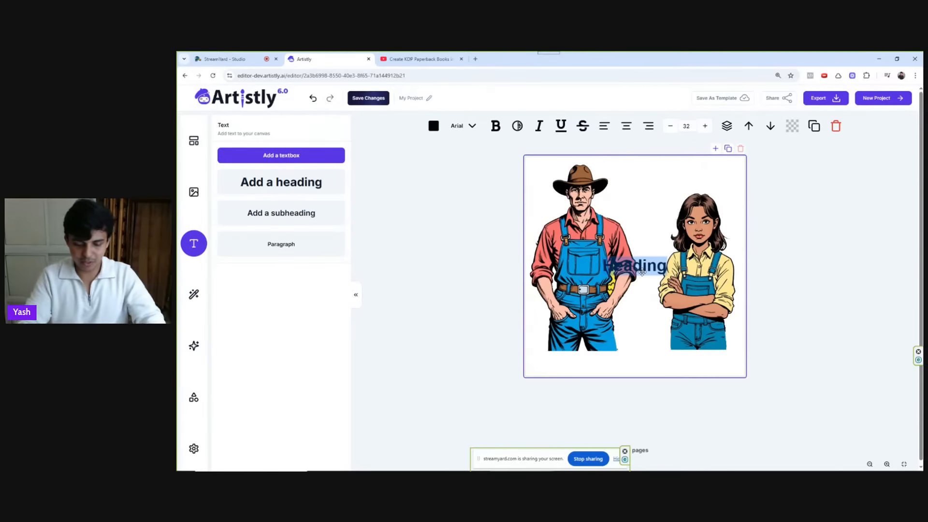
text(Jake)
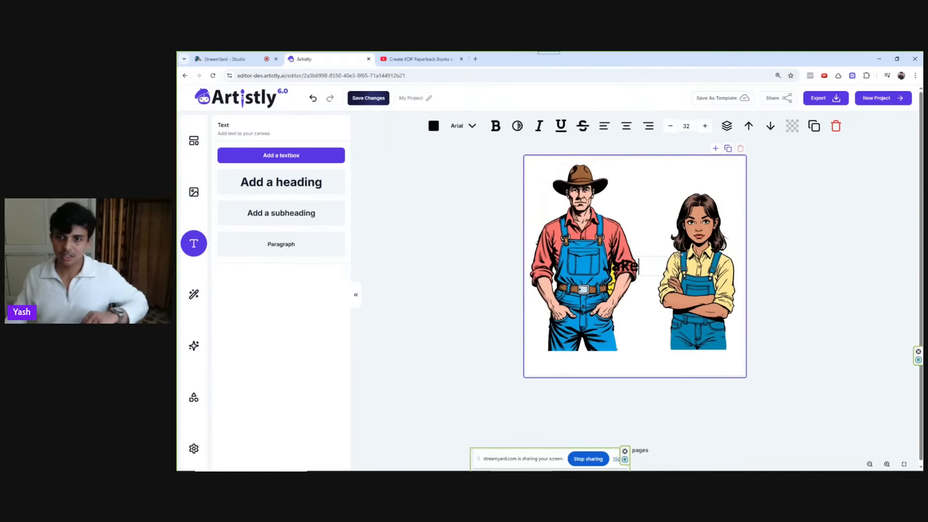
click(626, 236)
drag(637, 270, 584, 364)
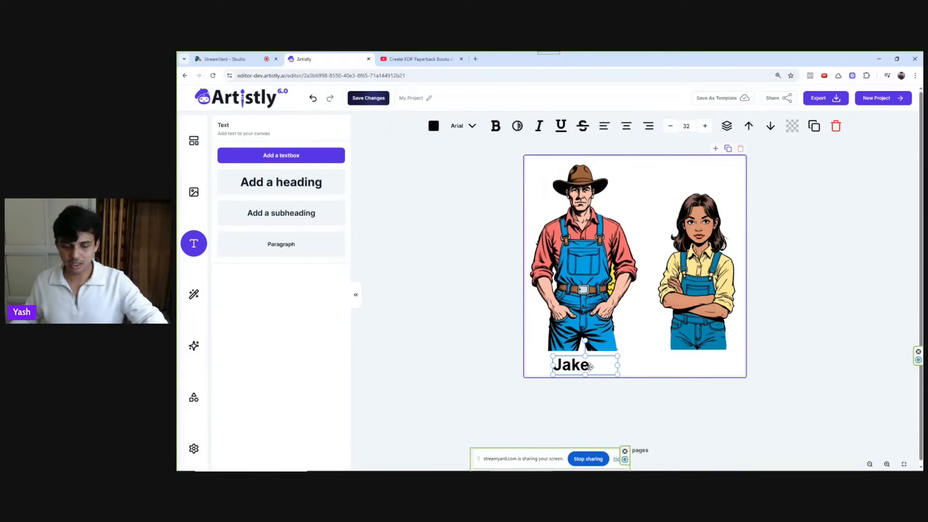
- Duplicate the farmer's label, place the copy beneath the woman and change its text to "Ellie"
key(ctrl+c)
key(ctrl+v)
drag(590, 366, 707, 364)
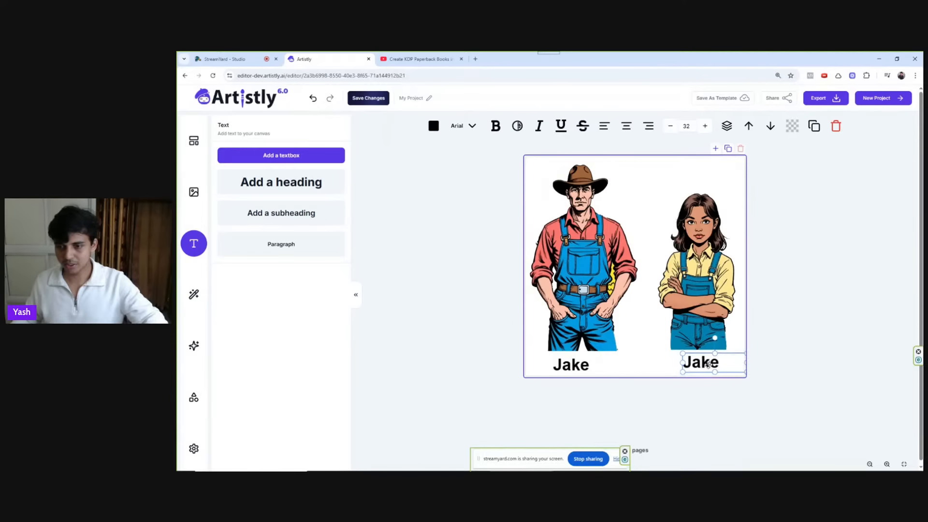
double_click(706, 364)
text(ELLI)
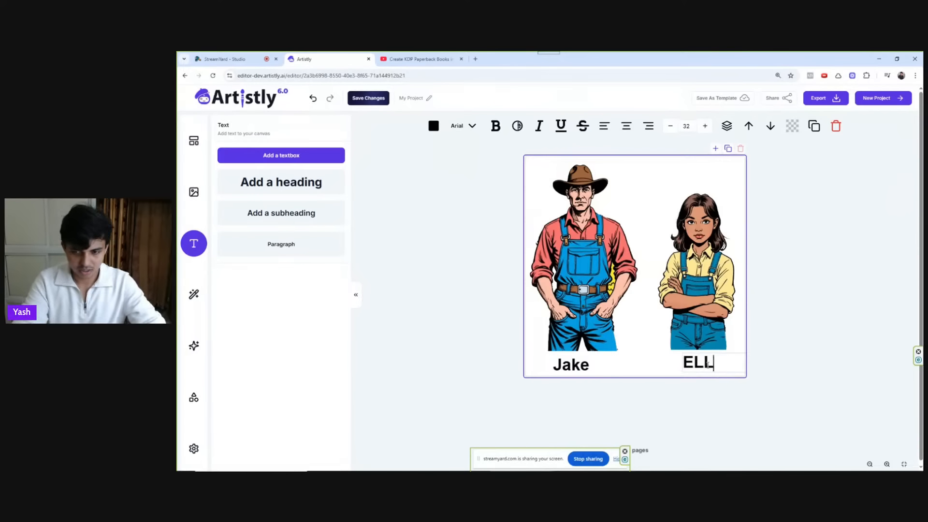
key(BackSpace)
key(BackSpace)
key(BackSpace)
text(llie)
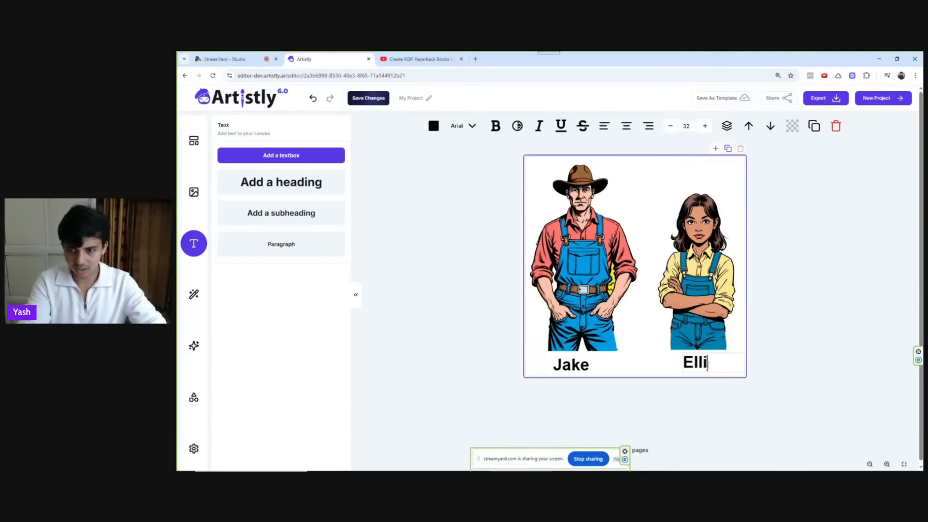